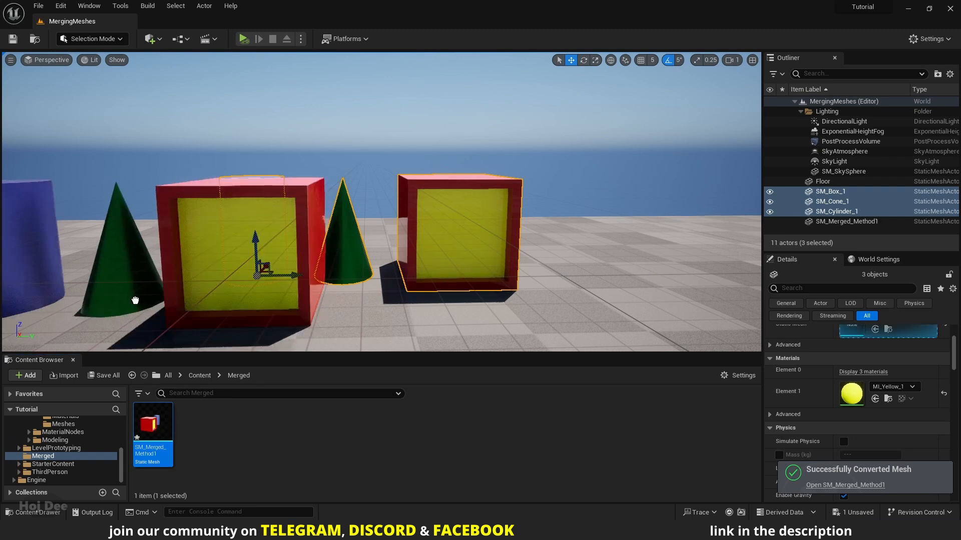
Move SM_Merged_Method1 in front of the three original meshes, review its material elements, and move it back beside them.
key(s)
right_drag(108, 299, 103, 312)
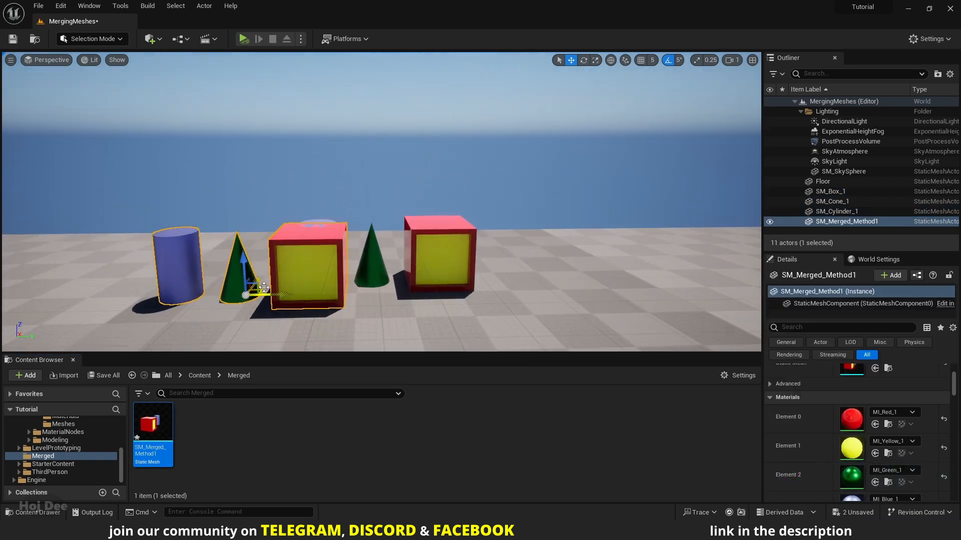
drag(260, 292, 398, 323)
key(s)
right_drag(398, 322, 404, 323)
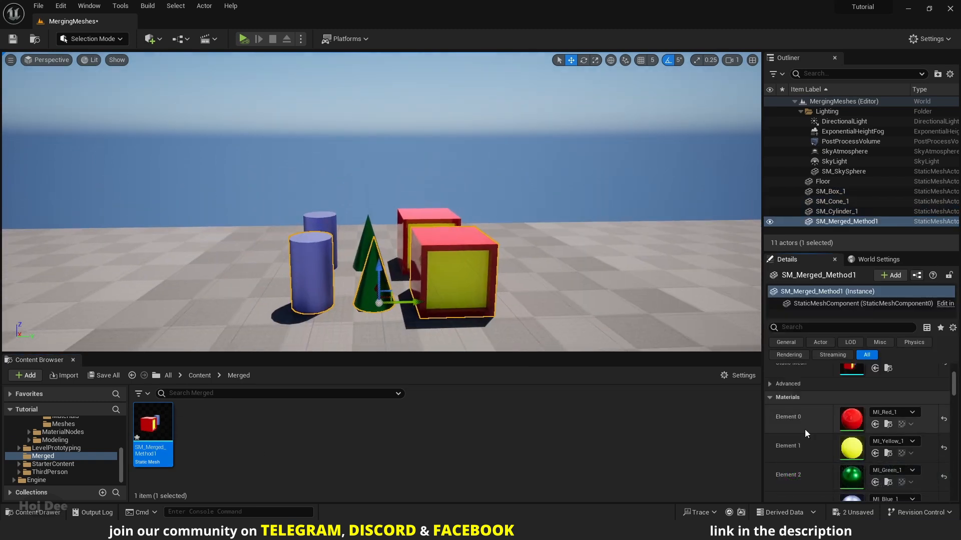
scroll(805, 429, down, 2)
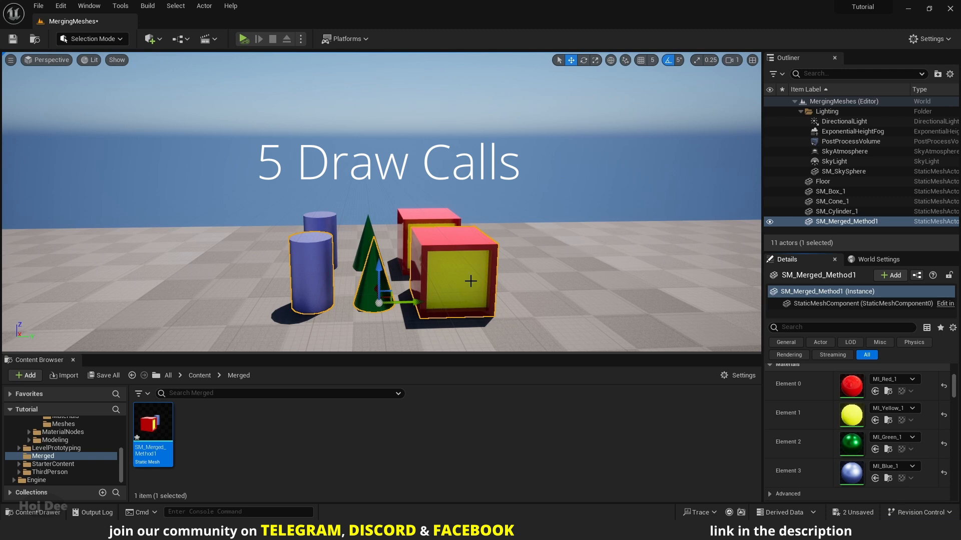
mouse_move(407, 302)
mouse_down()
mouse_move(185, 299)
mouse_move(212, 265)
mouse_move(202, 274)
mouse_up()
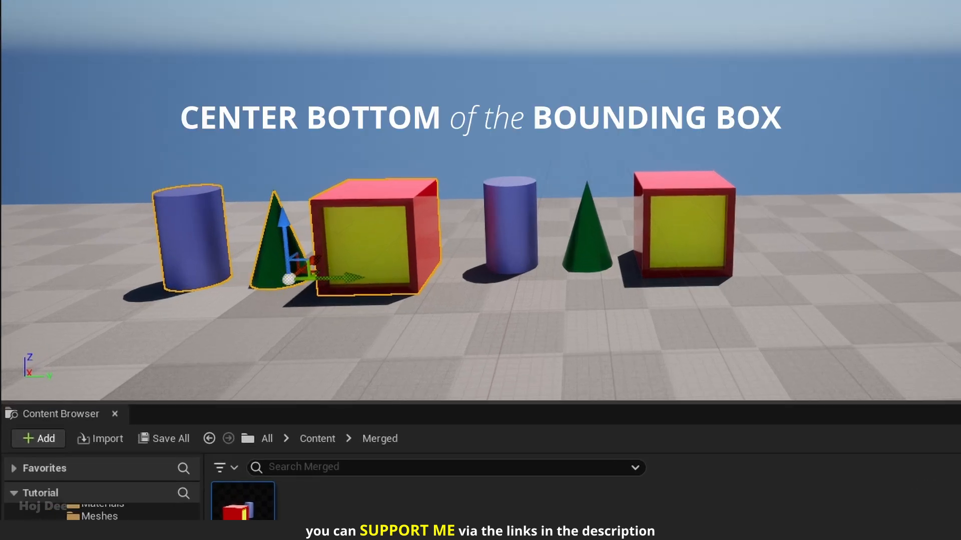
Move the original blue cylinder forward, away from the cone and box.
click(517, 226)
alt+drag(589, 232, 545, 247)
drag(434, 265, 321, 328)
right_drag(433, 264, 501, 247)
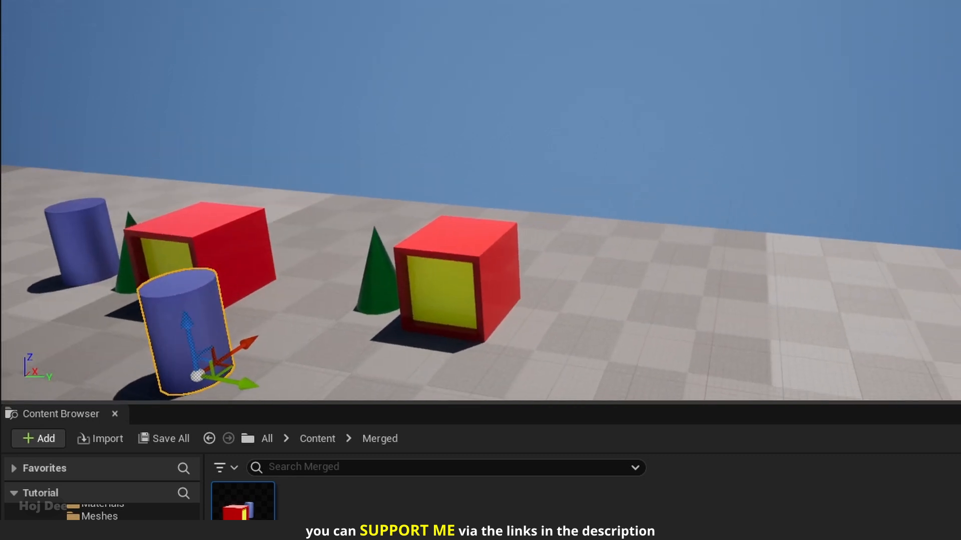
right_drag(448, 165, 395, 220)
Convert the original cylinder, cone and box into a static mesh named SM_Merged_Method1B in the Merged folder and place it in the level.
click(479, 152)
ctrl+click(343, 176)
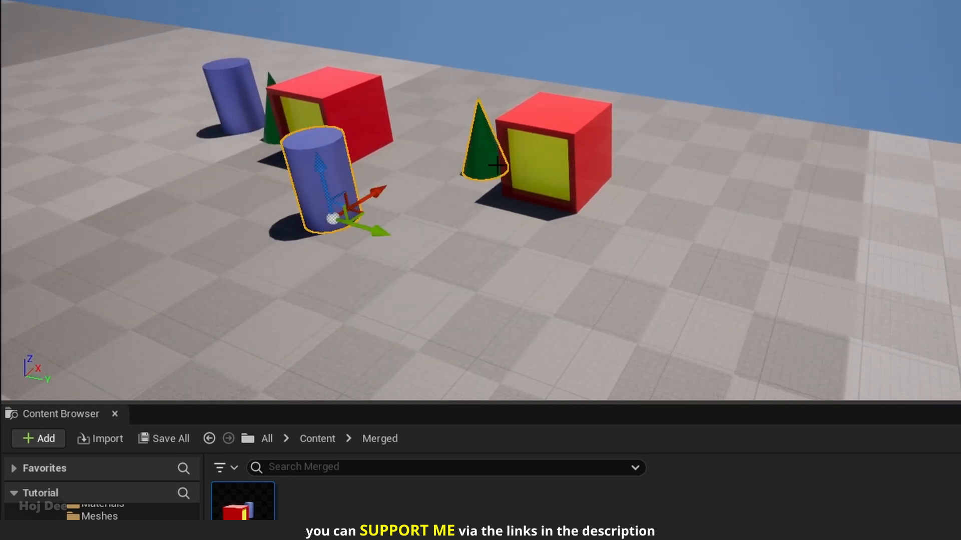
ctrl+click(540, 156)
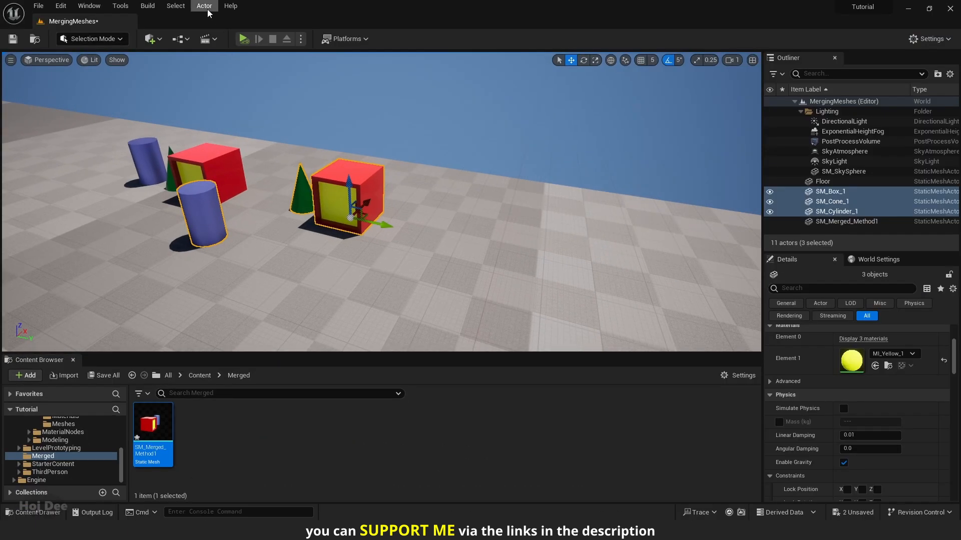
click(205, 6)
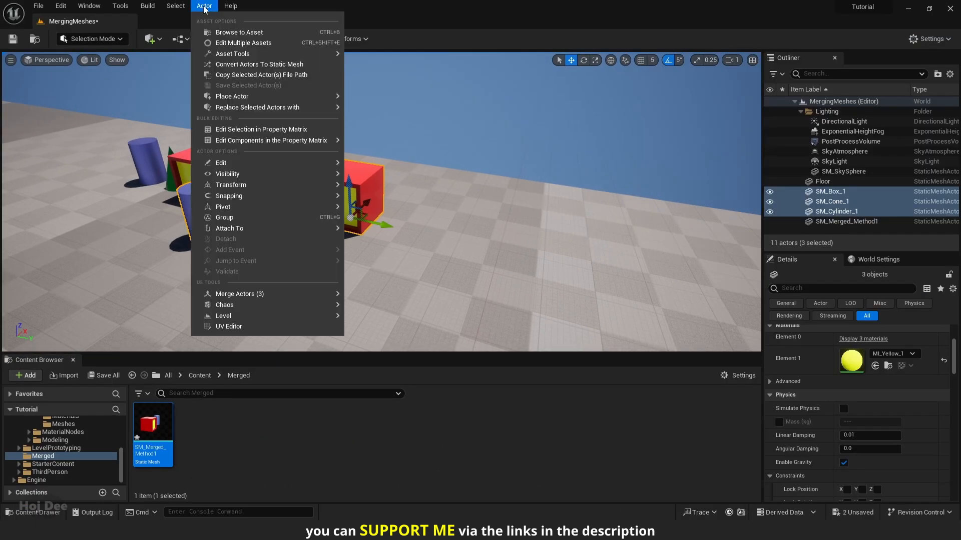
click(246, 65)
click(411, 241)
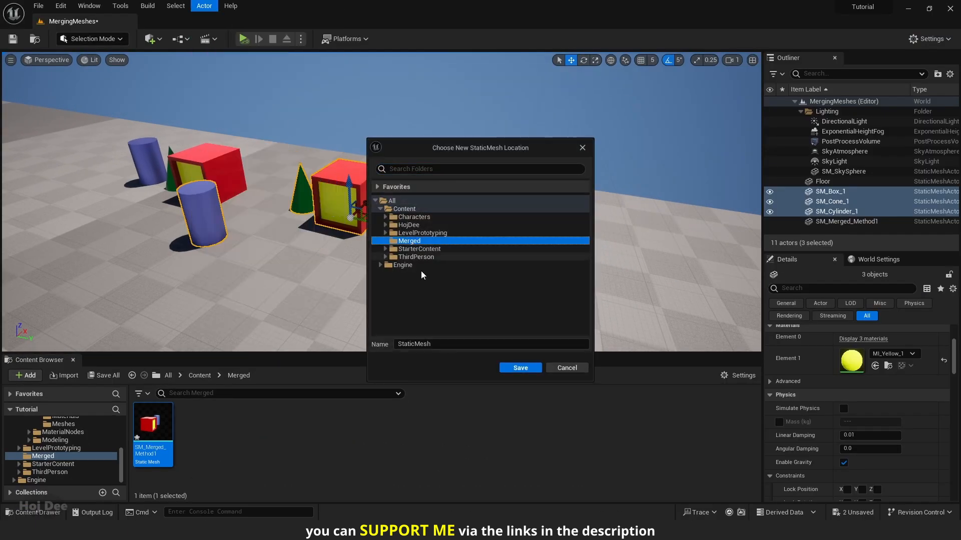
click(467, 337)
text(SM_Merged_)
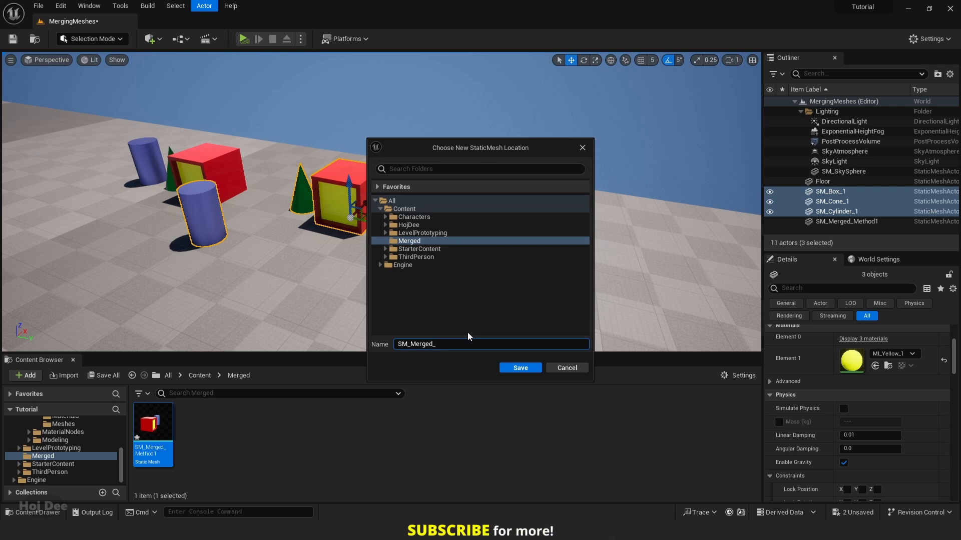
text(Method1B)
click(520, 367)
drag(198, 425, 336, 224)
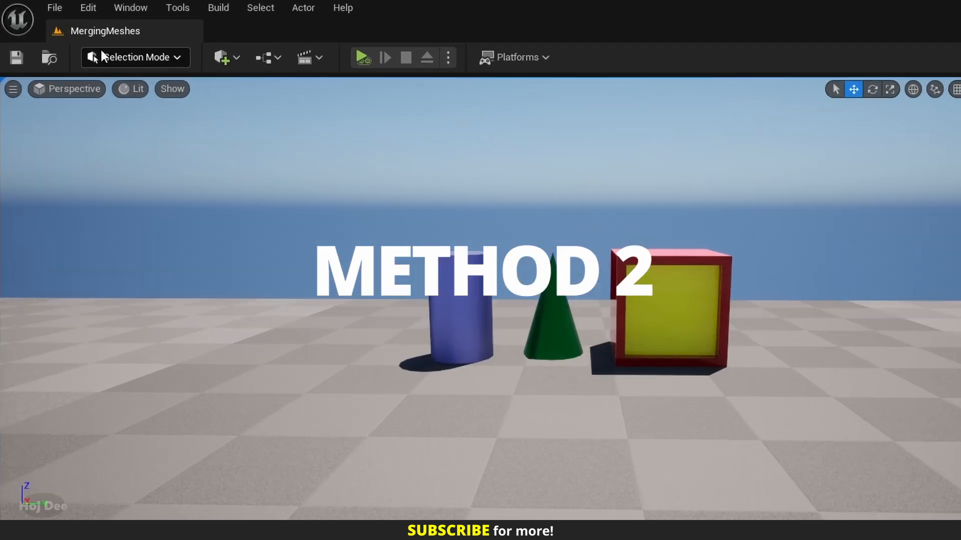
Check the editor modes for Modeling and search the plugins for "modeling tools".
click(103, 56)
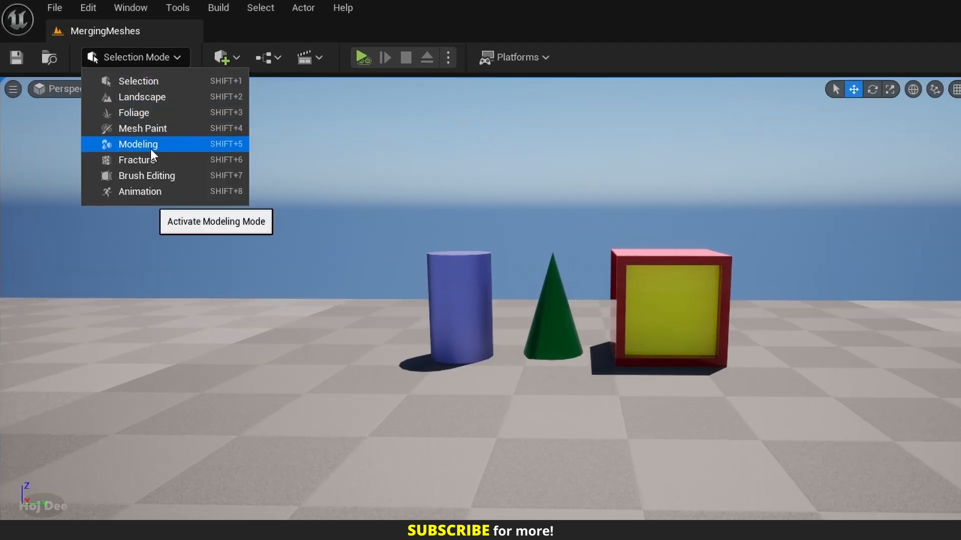
click(225, 145)
click(904, 48)
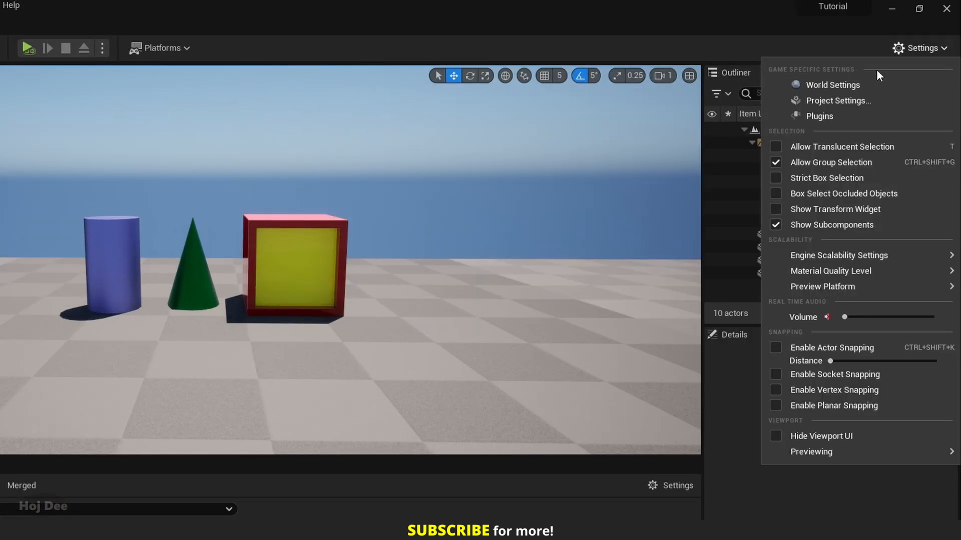
click(823, 116)
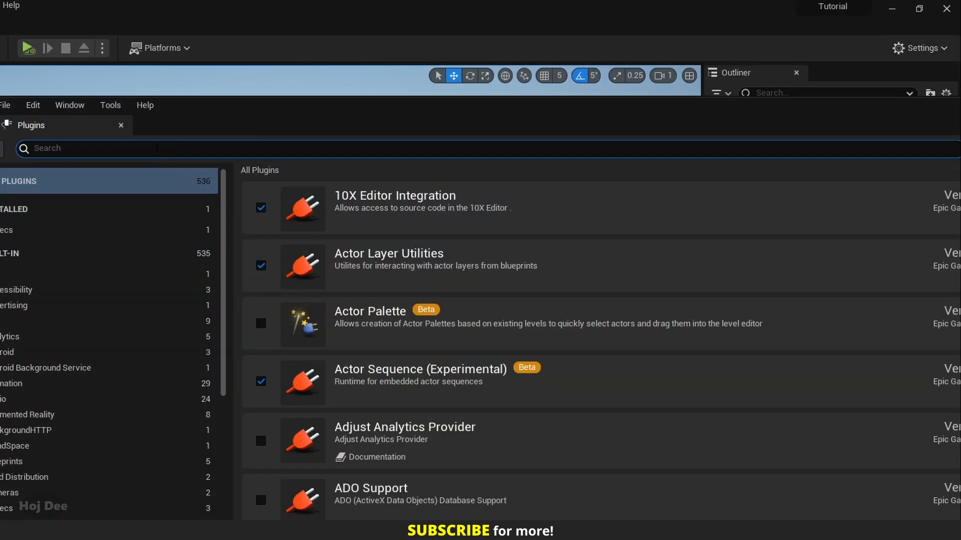
text(modeling tools)
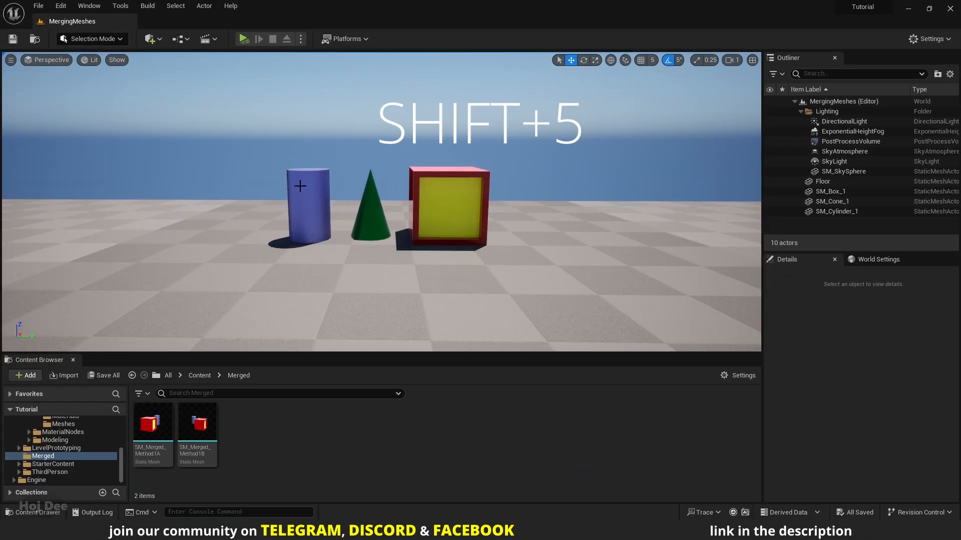
Switch to Modeling mode and start the Merge tool on the box, cone and cylinder.
key(shift+5)
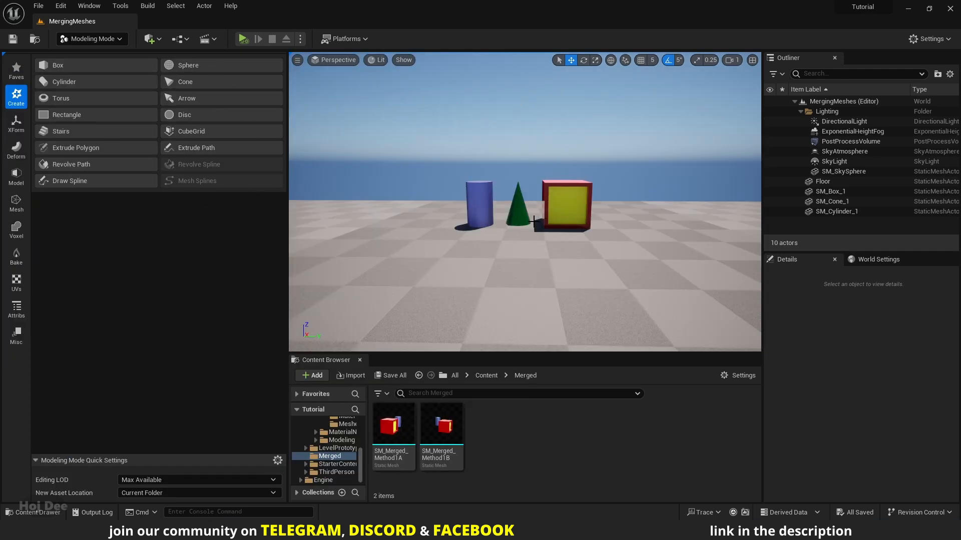
click(555, 213)
ctrl+click(517, 210)
ctrl+click(484, 210)
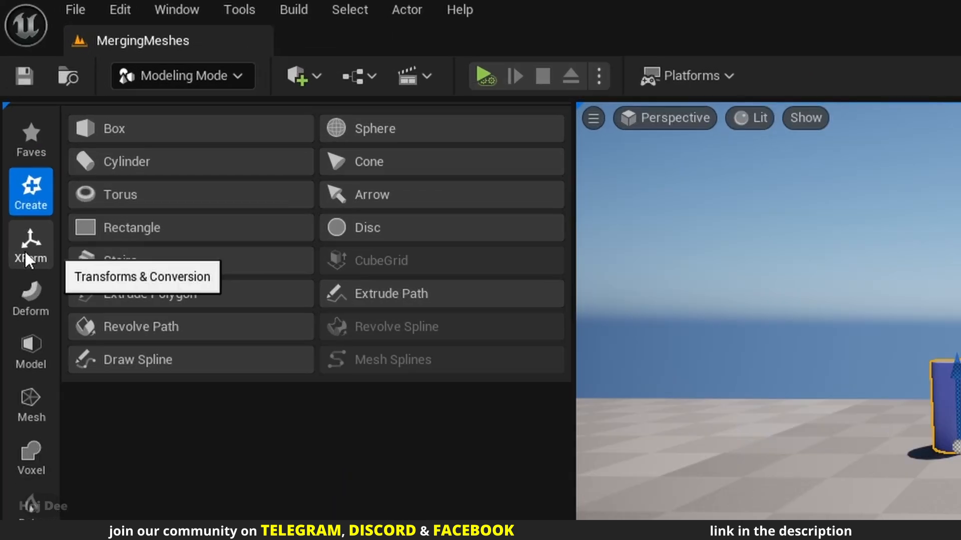
click(16, 125)
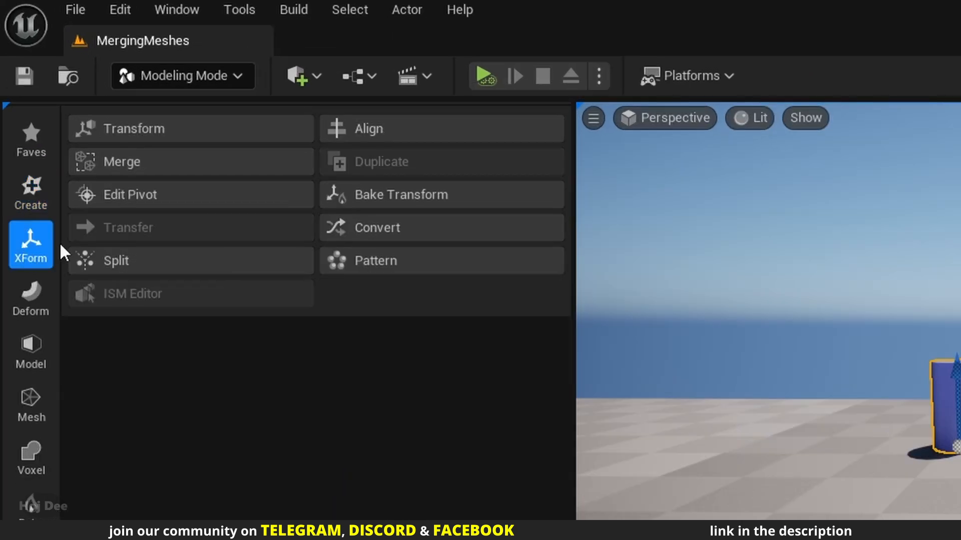
click(108, 164)
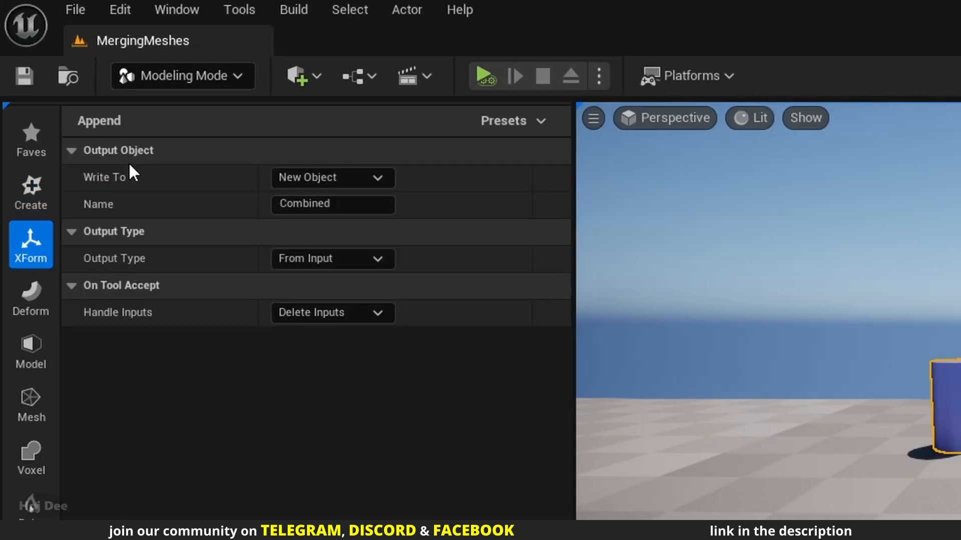
Try First Input Object as the merge's write target, then set it back to New Object.
click(286, 180)
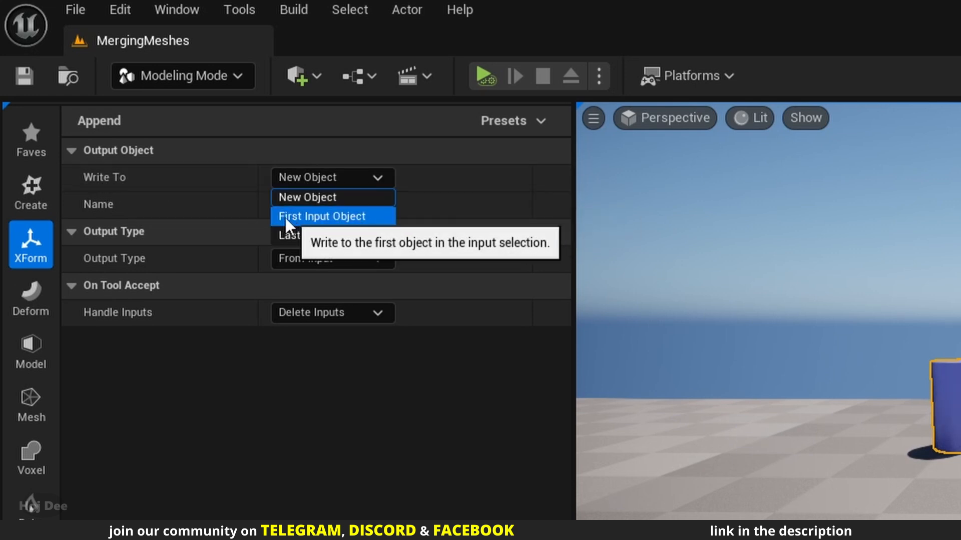
click(353, 216)
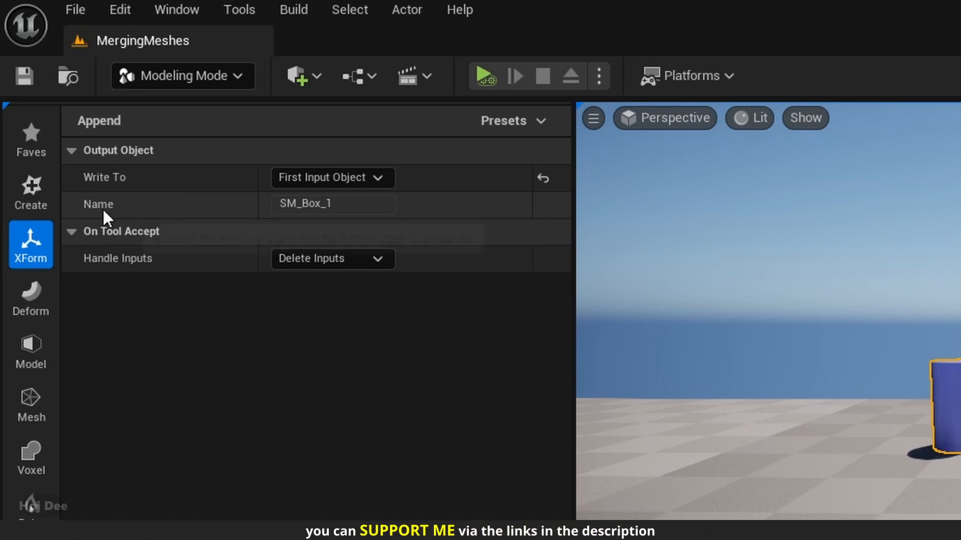
click(320, 179)
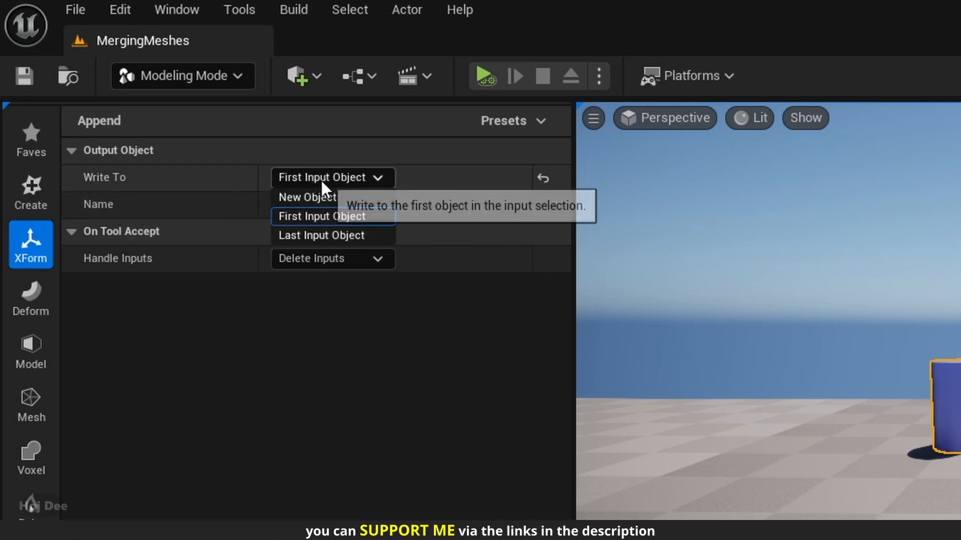
click(317, 194)
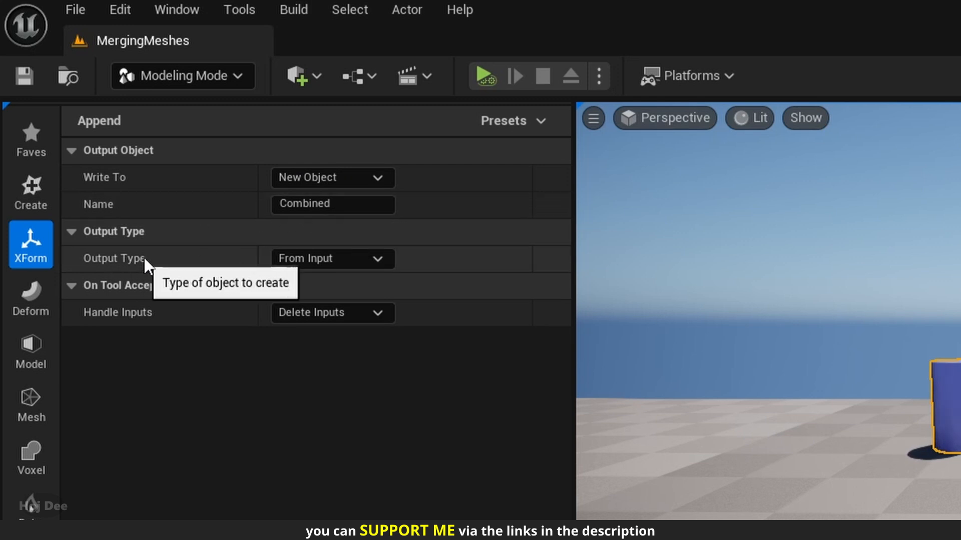
Try merging the three meshes into a Volume of type BlockingVolume, then undo the merge.
click(357, 260)
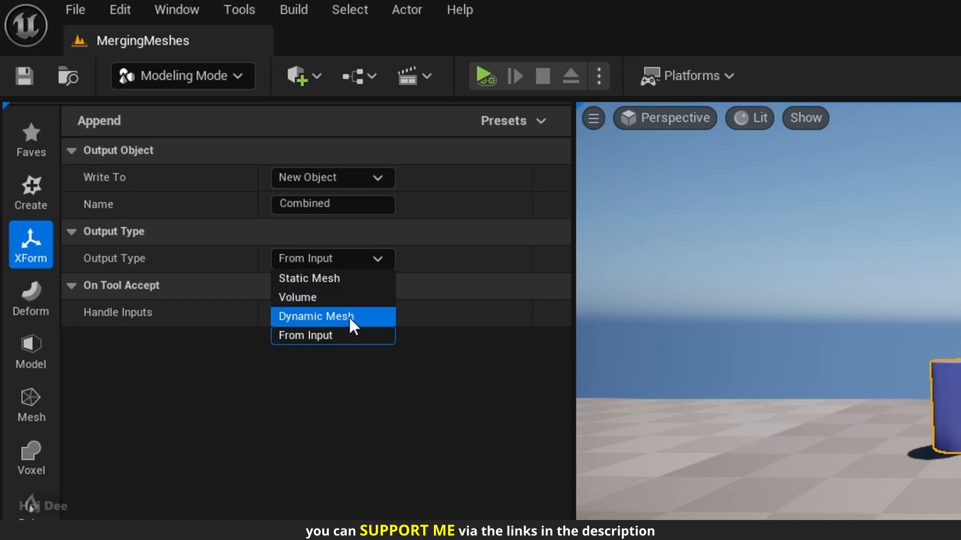
click(332, 298)
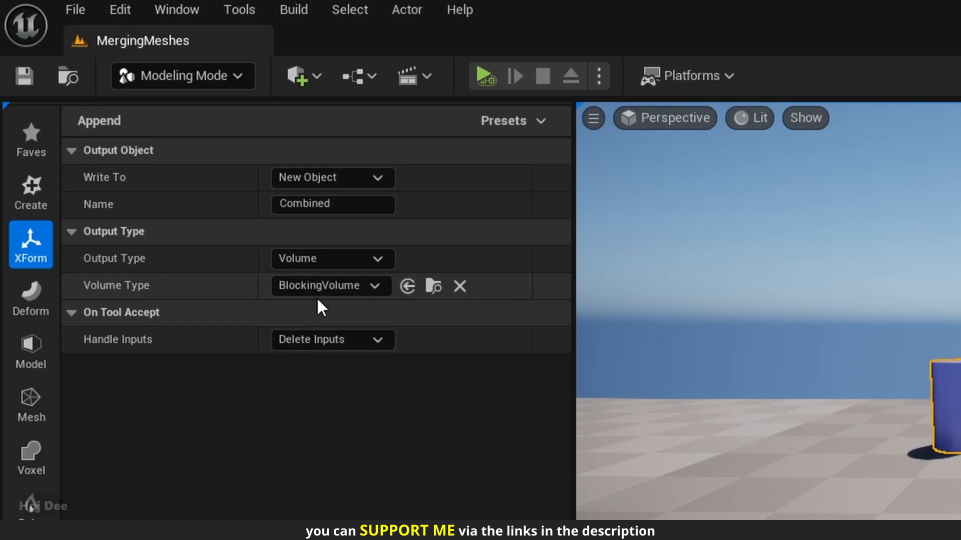
click(290, 286)
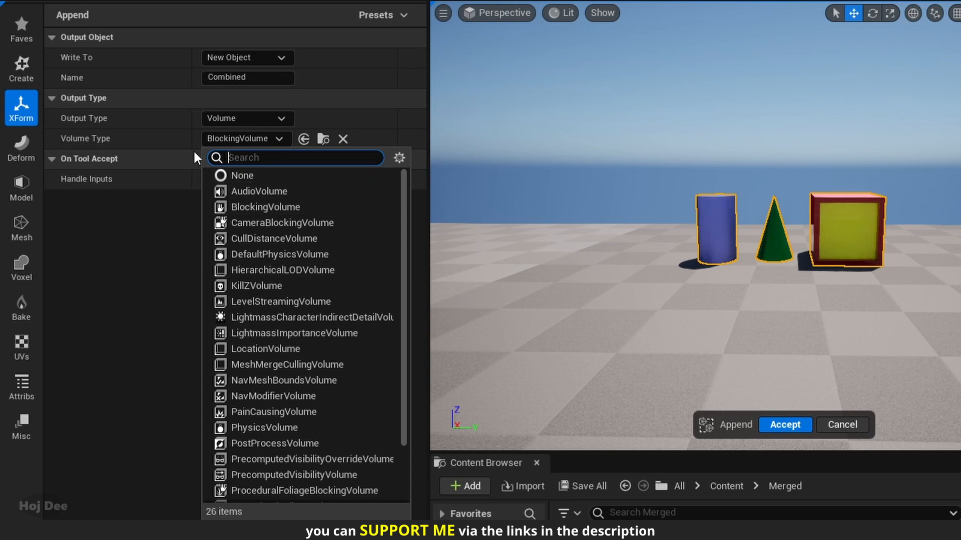
click(244, 205)
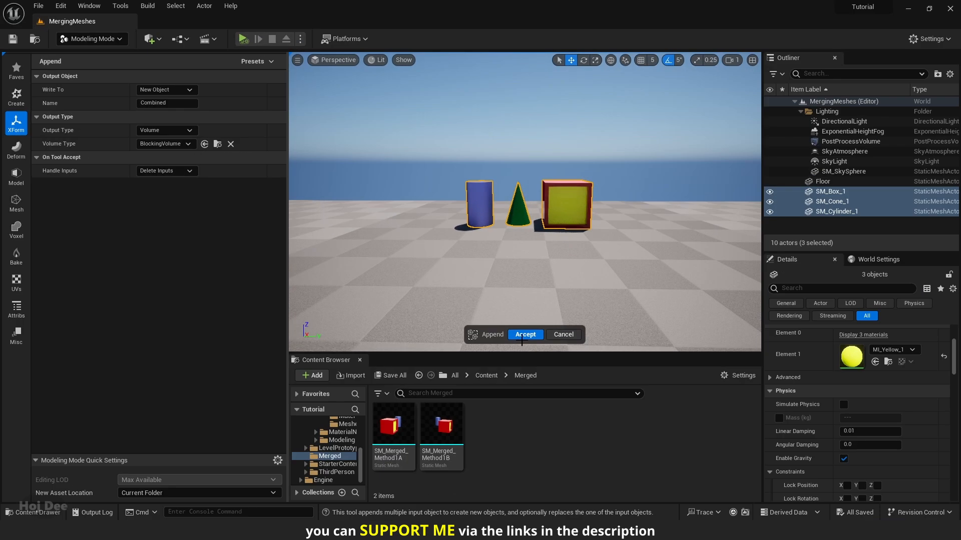
click(785, 424)
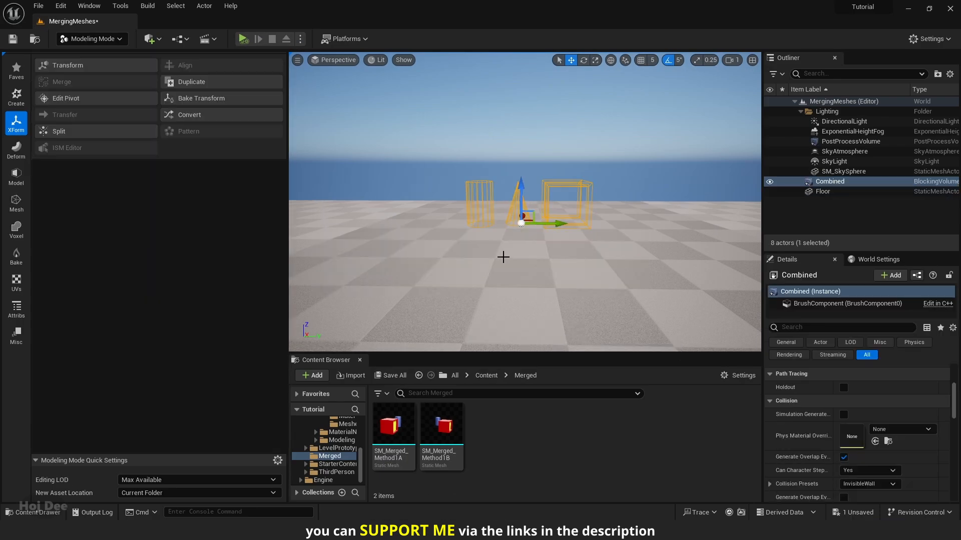
middle_drag(503, 250, 513, 246)
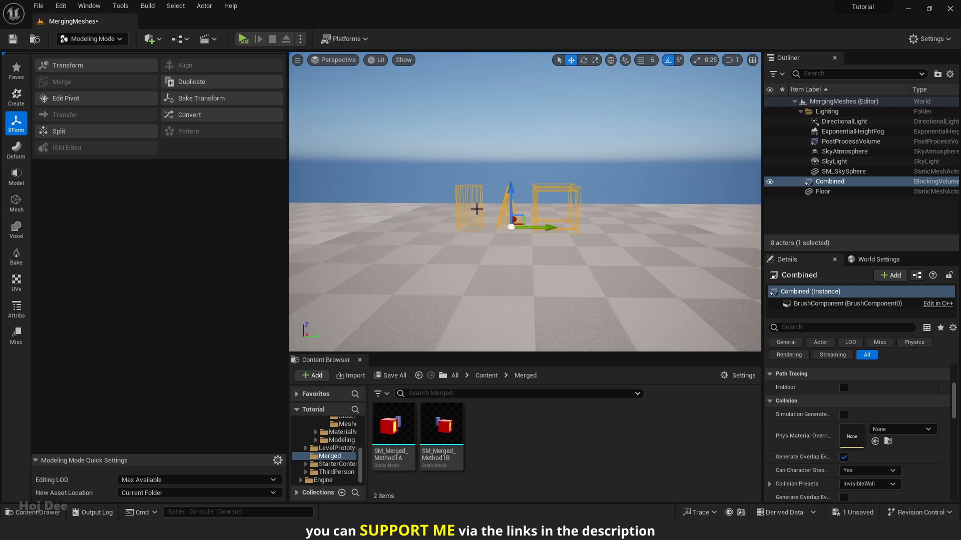
key(ctrl+z)
Place a box-shaped volume in the level and move it to the side of the cylinder away from the cone.
click(152, 39)
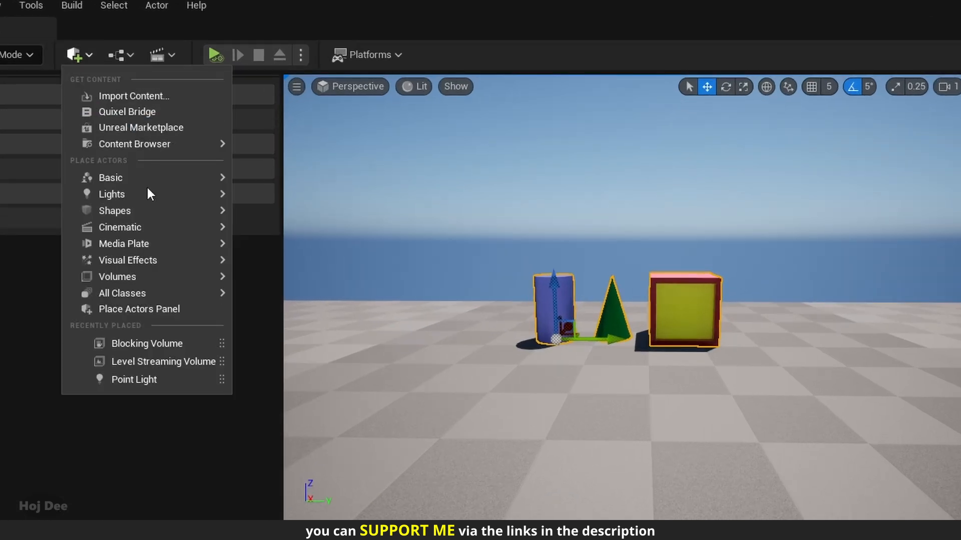
mouse_move(214, 186)
click(306, 391)
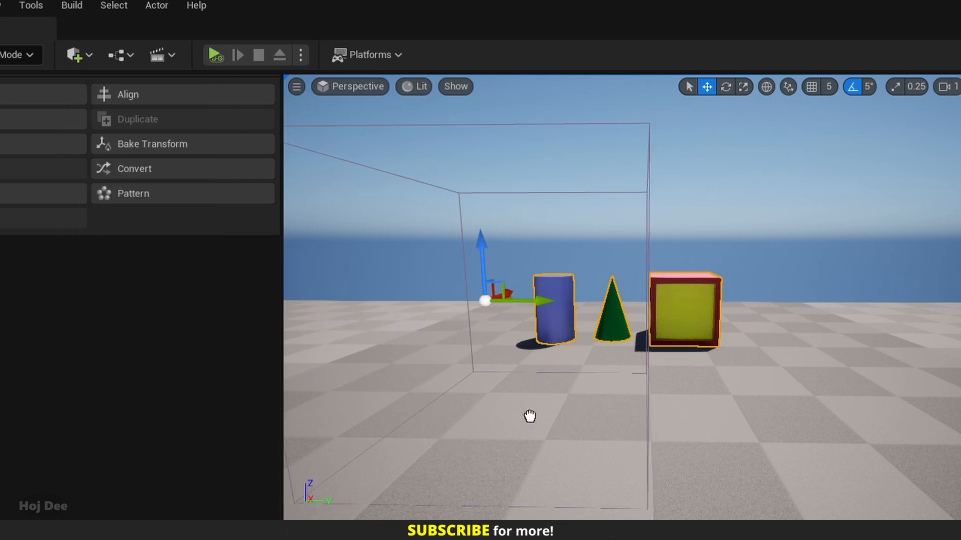
middle_drag(594, 380, 555, 340)
drag(682, 364, 587, 365)
right_drag(593, 390, 566, 395)
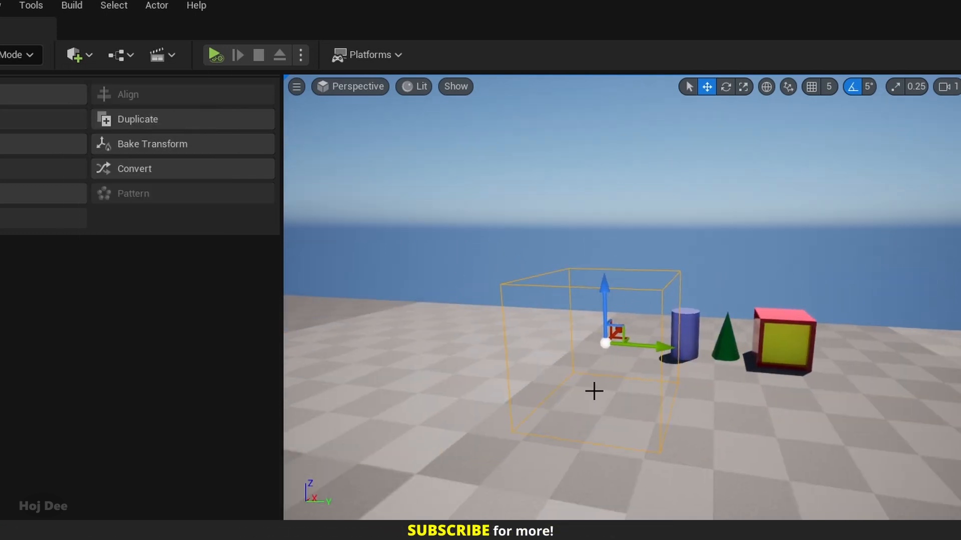
Make a thinner copy of the volume beside the original, plus a second thin copy rotated differently.
alt+drag(637, 347, 451, 361)
key(r)
key(w)
key(e)
key(r)
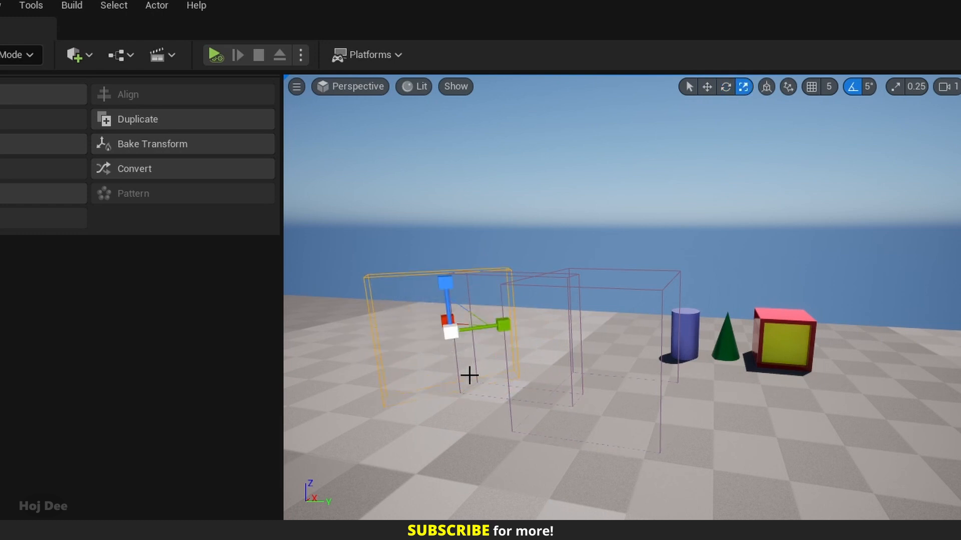
Scale the rotated volume copy to make it deeper and flatten it vertically.
right_drag(469, 375, 509, 400)
drag(476, 357, 448, 347)
drag(503, 326, 505, 352)
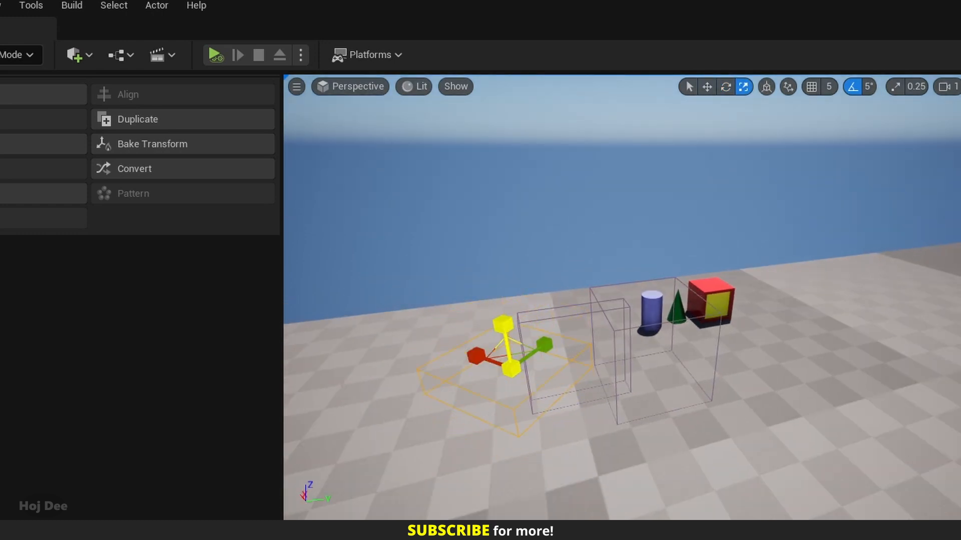
key(w)
right_drag(613, 415, 614, 385)
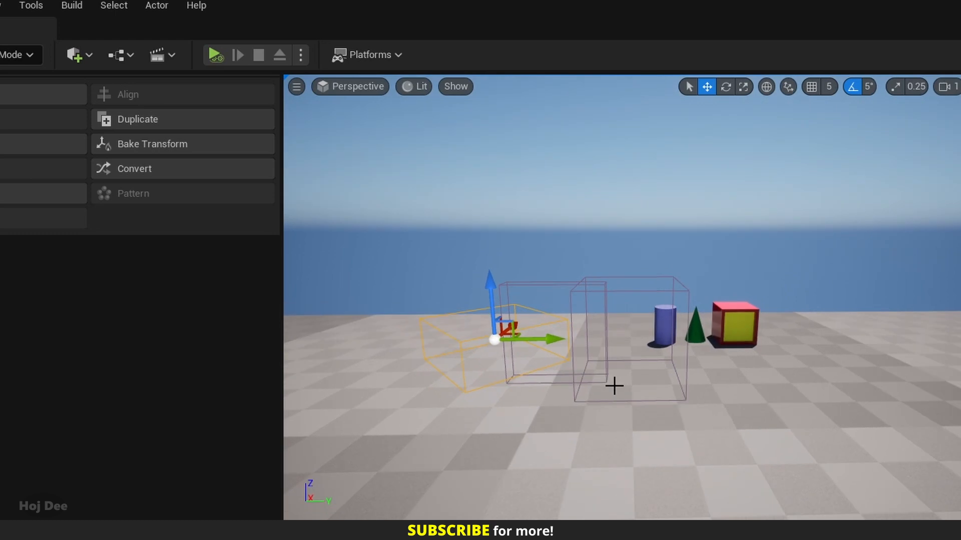
Merge the three blocking volumes into a new object with the output type From Input and the inputs deleted.
key(q)
ctrl+click(586, 290)
ctrl+click(563, 284)
click(142, 160)
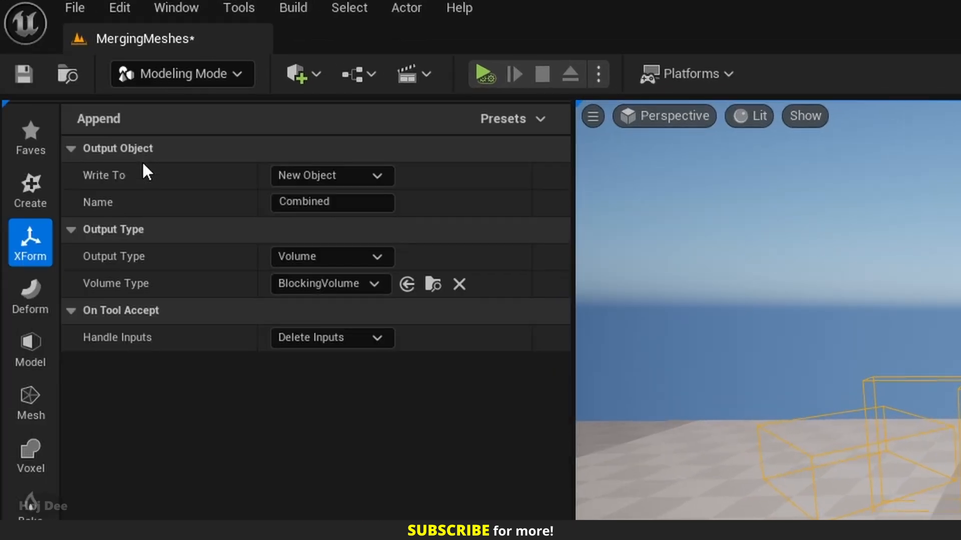
click(350, 257)
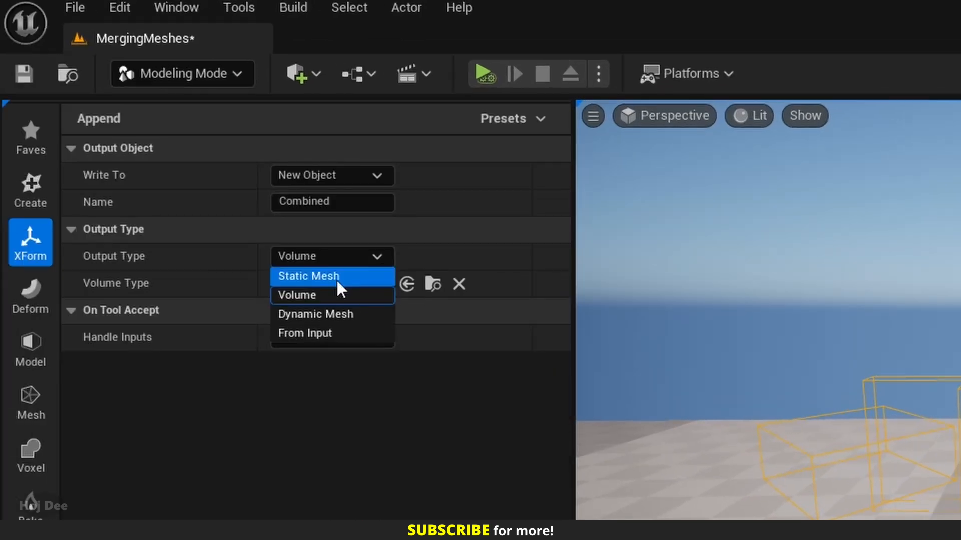
click(310, 333)
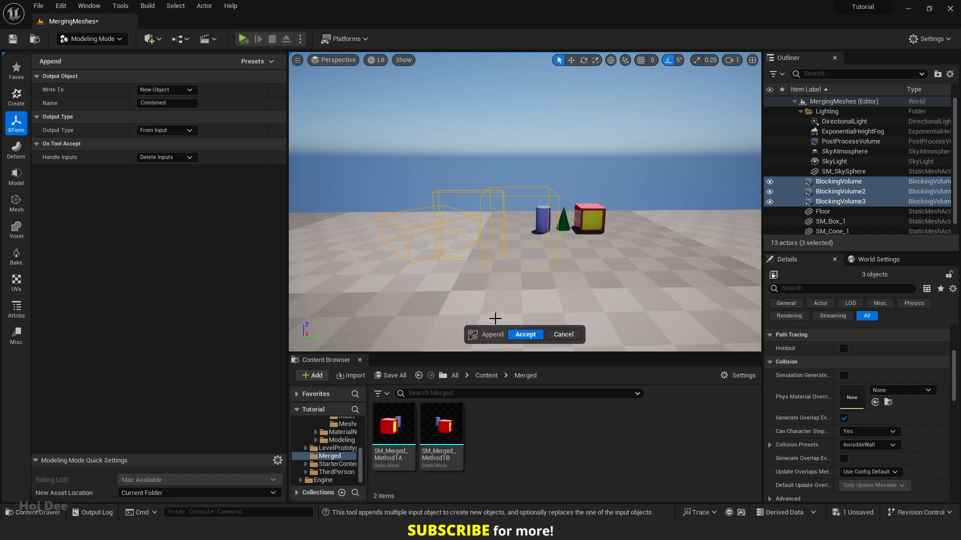
click(525, 334)
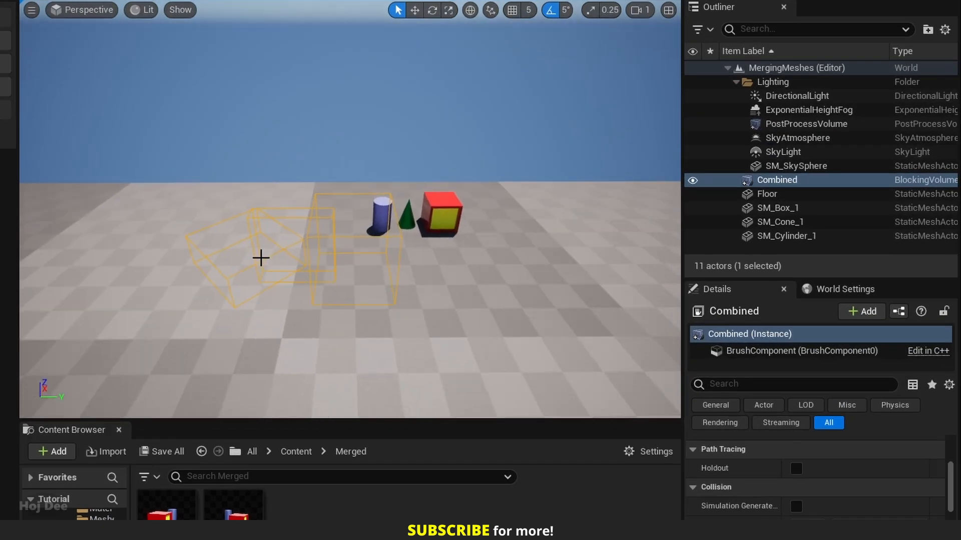
Test the combined volume as one object by moving it away from the cylinder, rotating it and scaling it.
key(w)
drag(332, 249, 213, 252)
key(e)
drag(239, 284, 205, 295)
key(r)
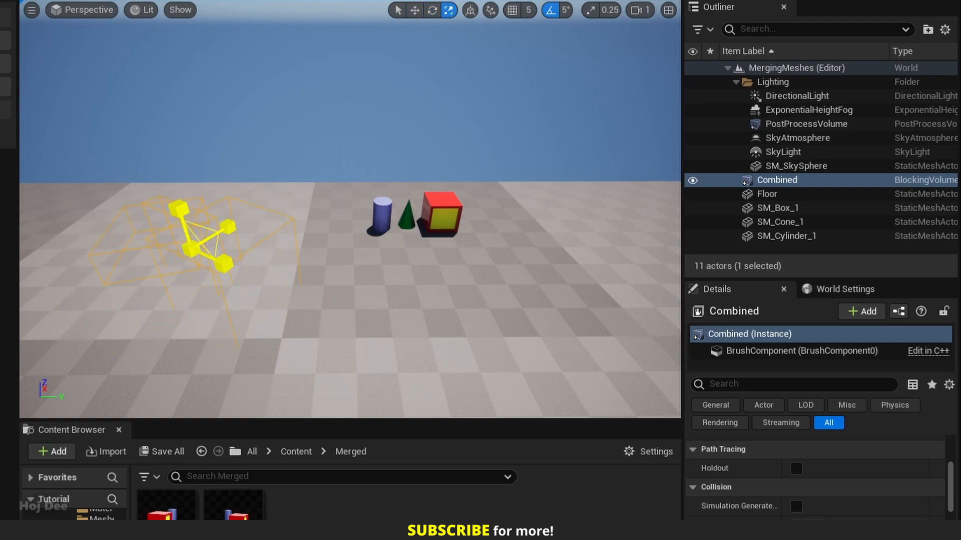
drag(192, 248, 181, 251)
key(w)
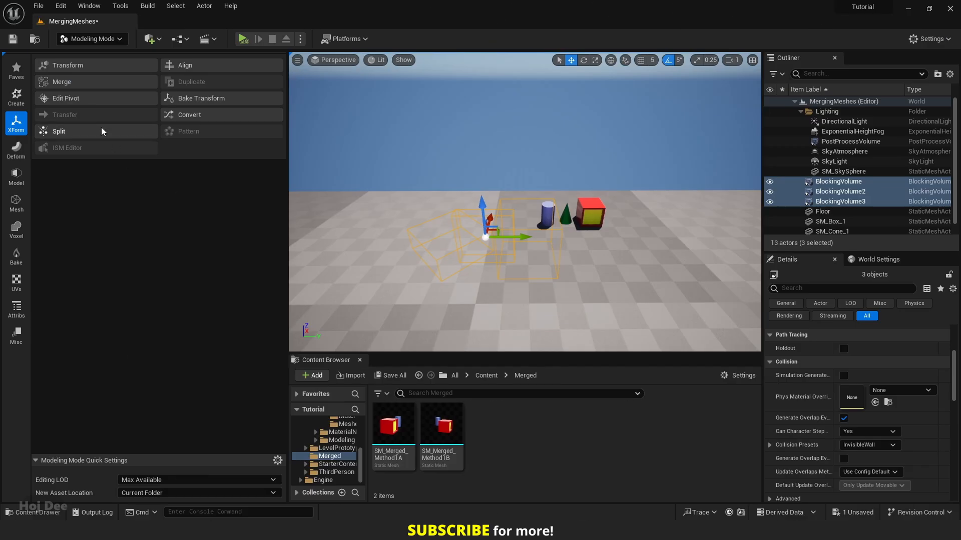
Merge the three blocking volumes into a new object with the output type Static Mesh.
click(101, 127)
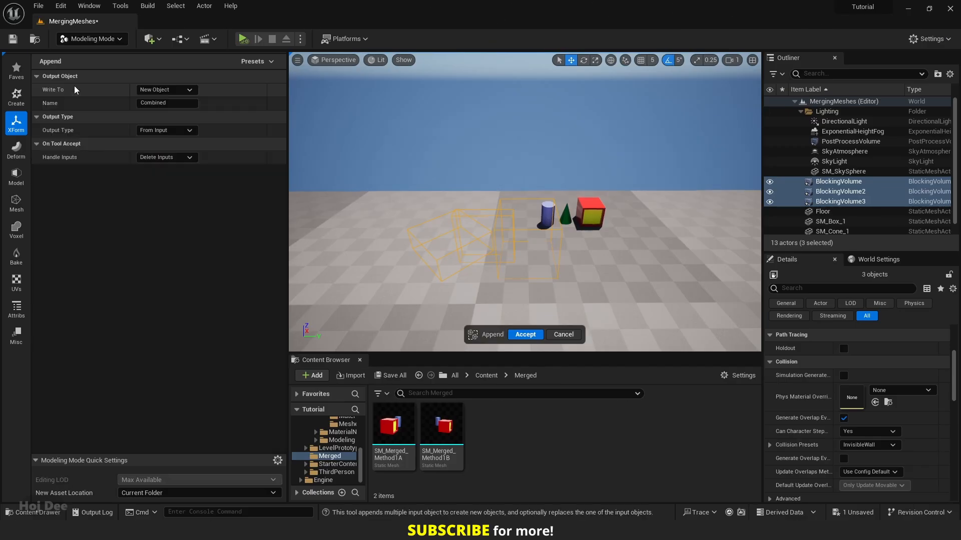
click(166, 130)
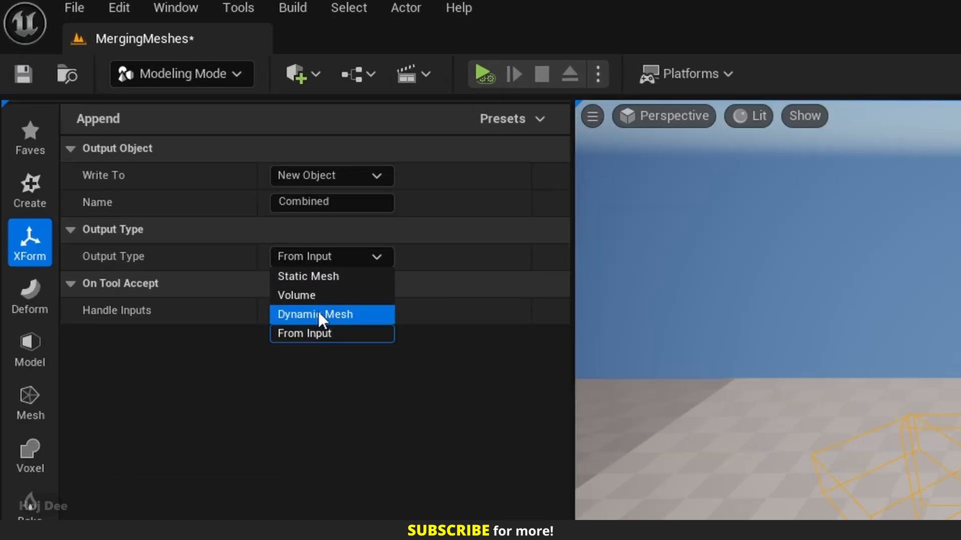
click(159, 140)
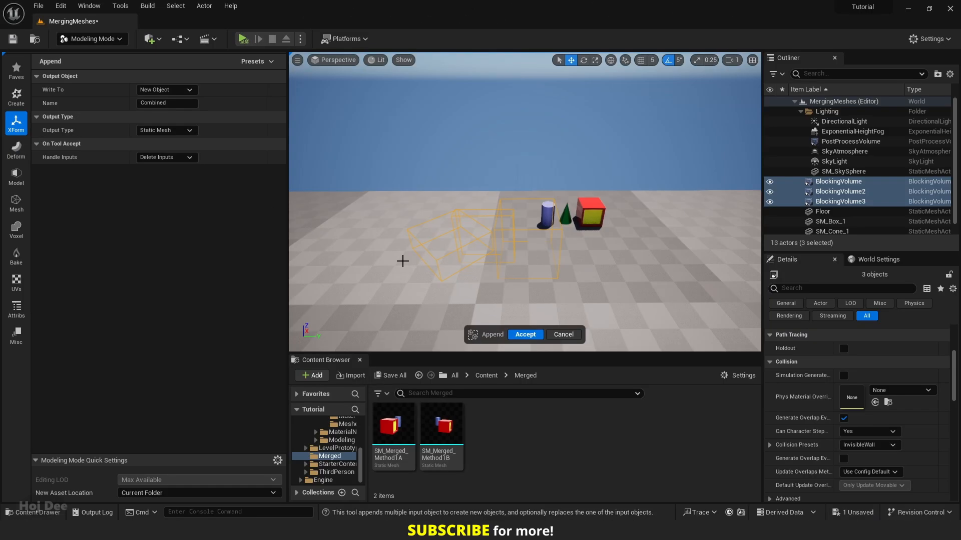
click(525, 334)
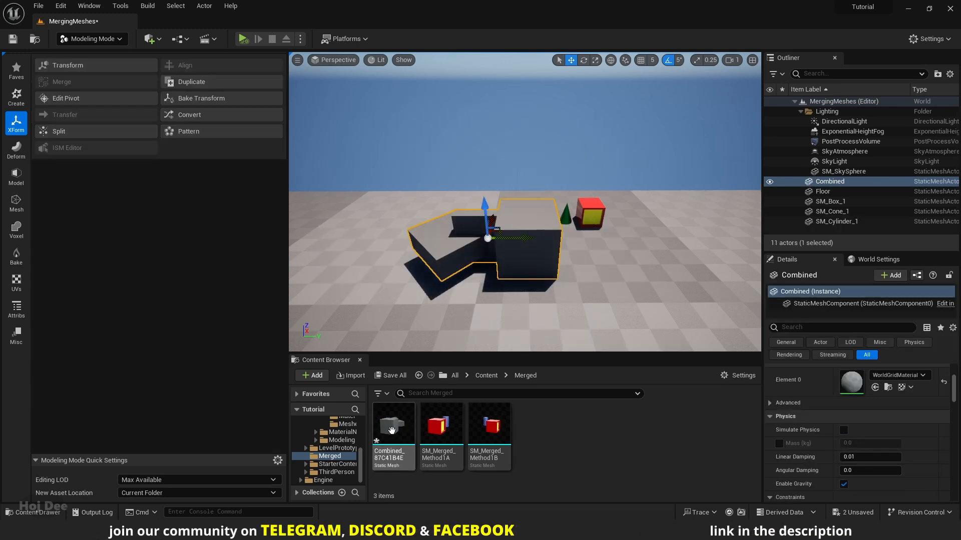
alt+drag(473, 288, 430, 235)
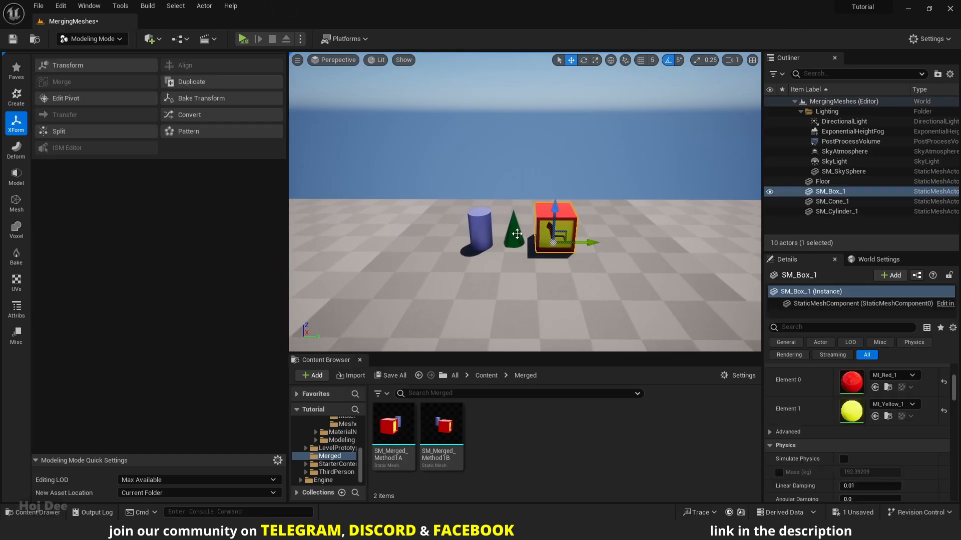
Set up a Static Mesh merge of the box, cone and cylinder with input handling set to Hide Inputs.
ctrl+click(517, 234)
ctrl+click(484, 234)
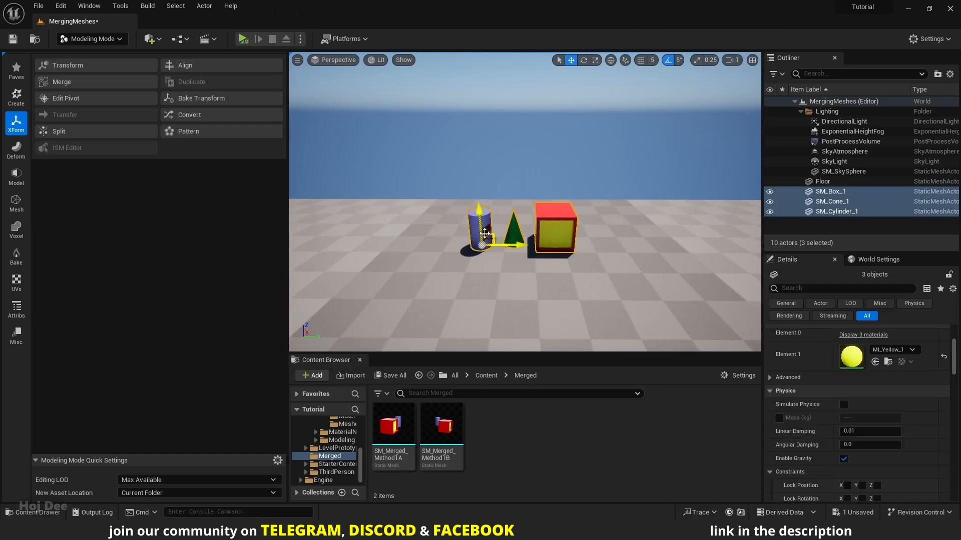
click(70, 81)
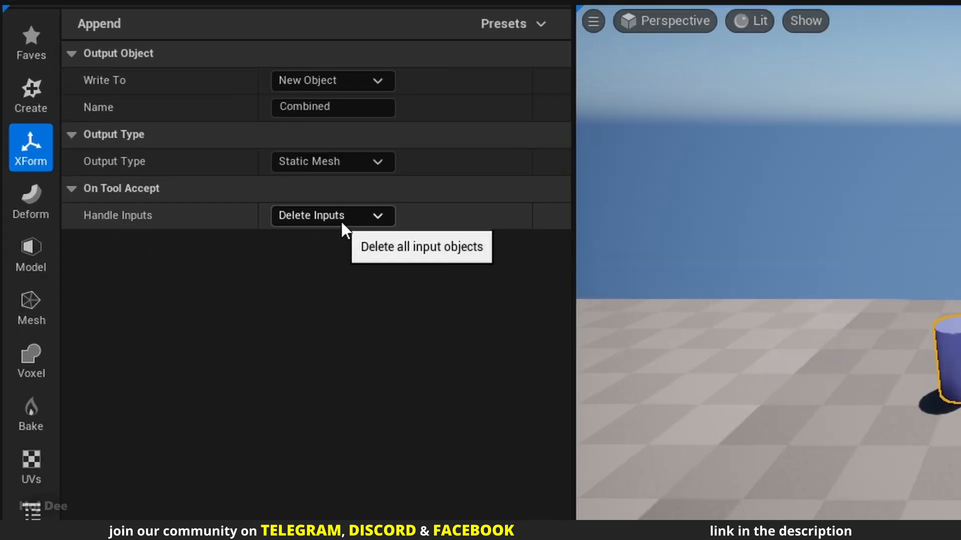
click(362, 220)
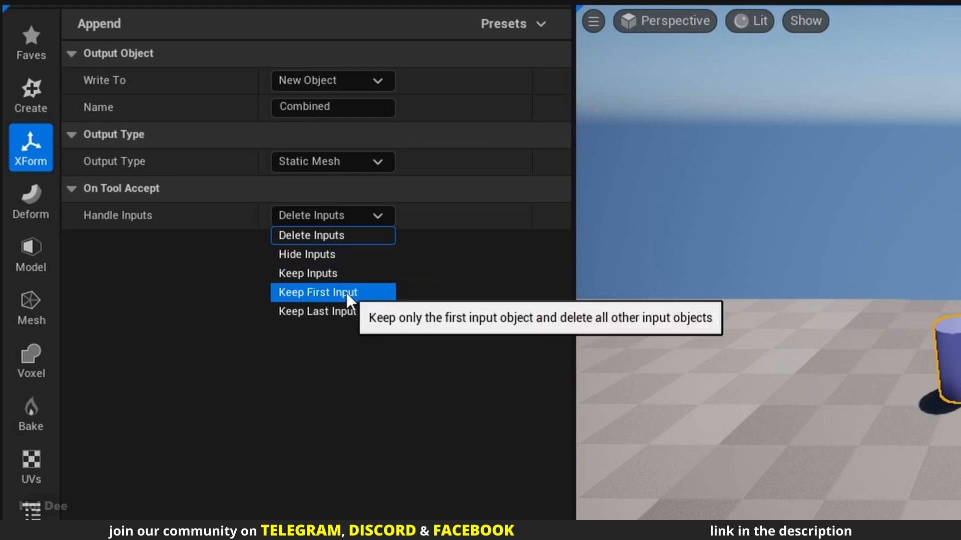
click(313, 254)
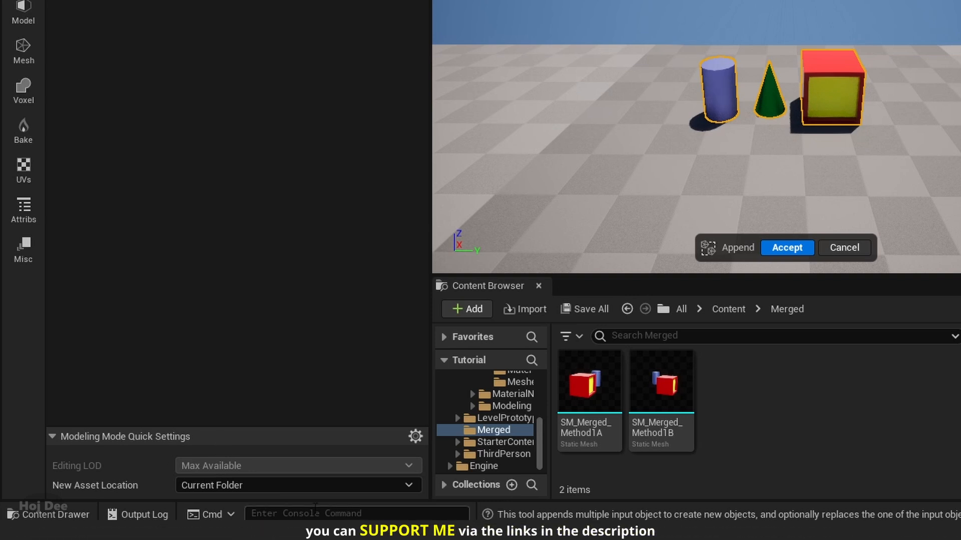
Choose Current Folder as the new asset location and accept the merge of the three meshes.
click(418, 437)
click(383, 439)
click(248, 486)
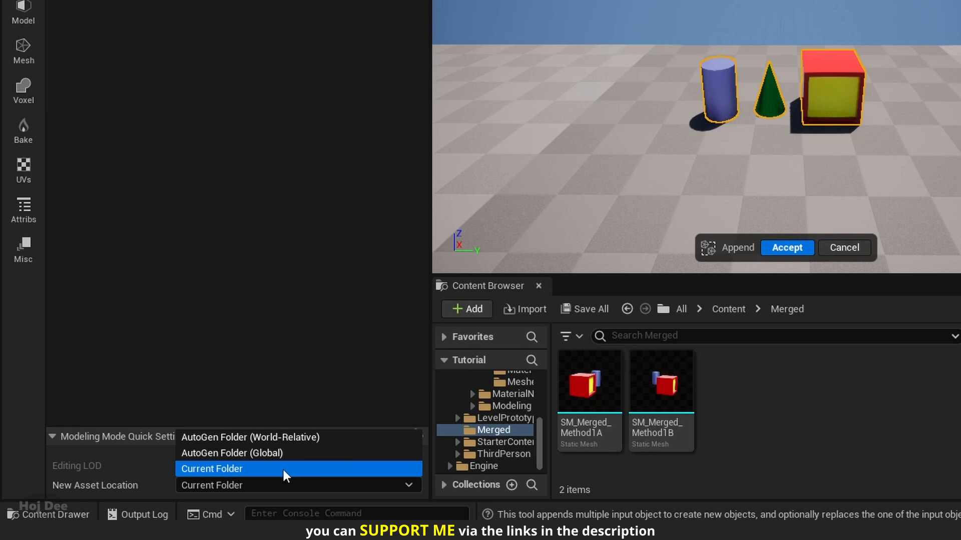
click(212, 469)
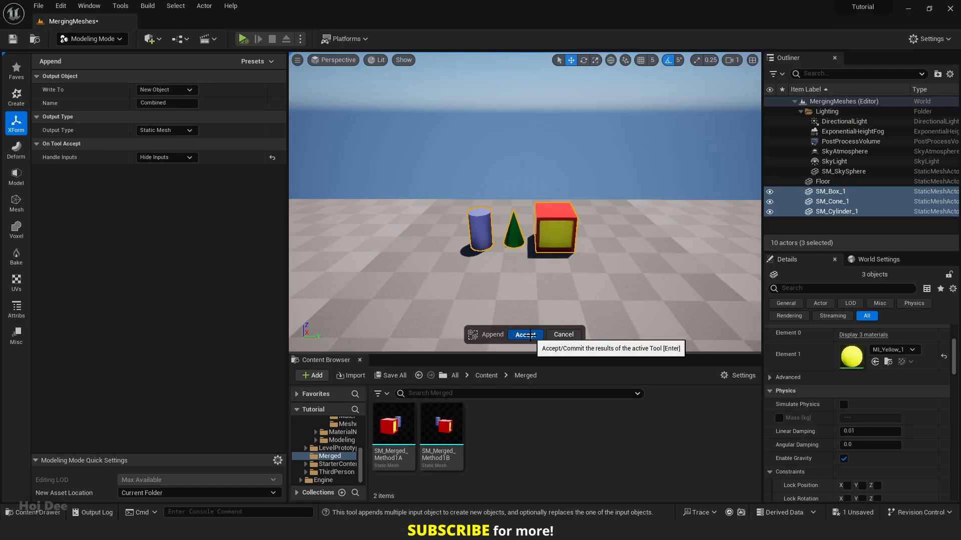
click(786, 247)
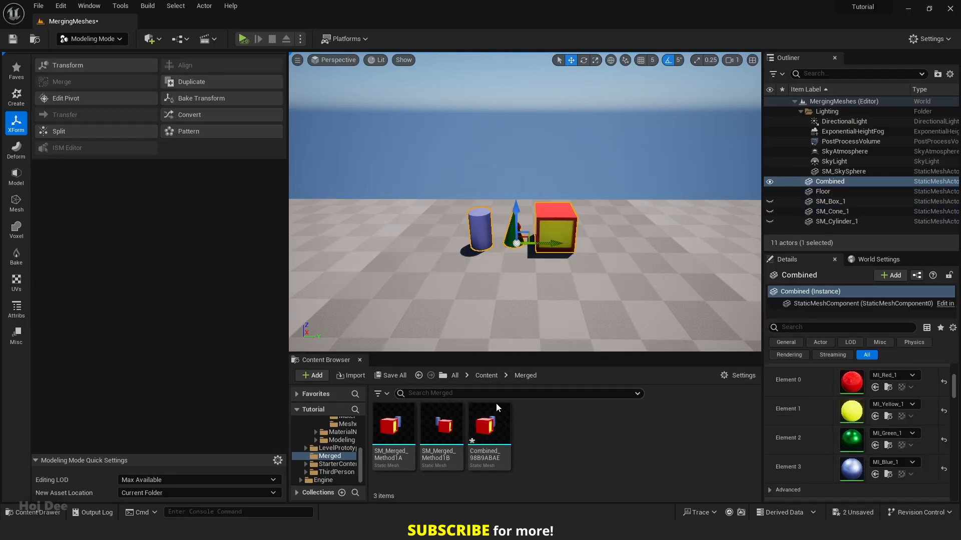
Place a copy of the combined mesh asset in front of the merged actor and check the merged actor's material slots.
drag(488, 428, 532, 293)
right_drag(532, 301, 532, 290)
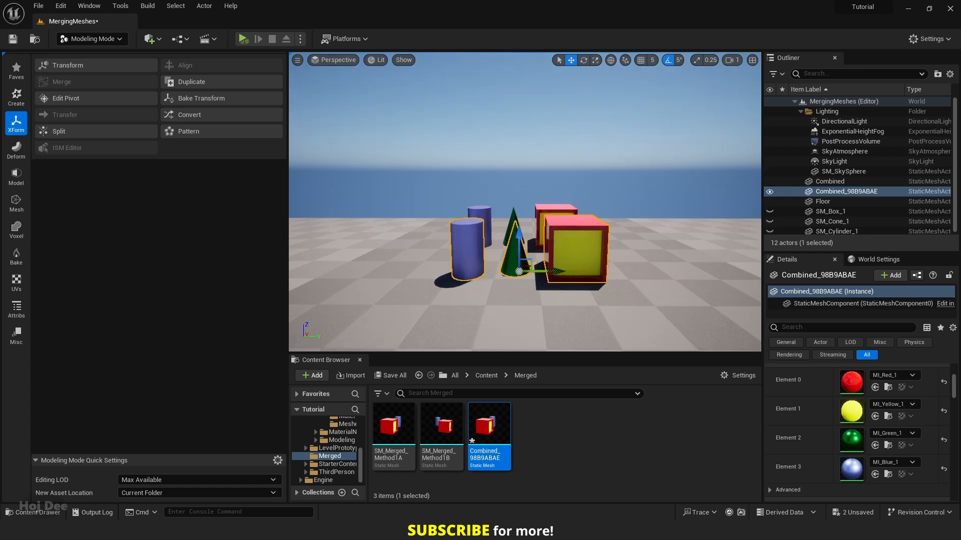
alt+drag(534, 306, 534, 337)
click(544, 261)
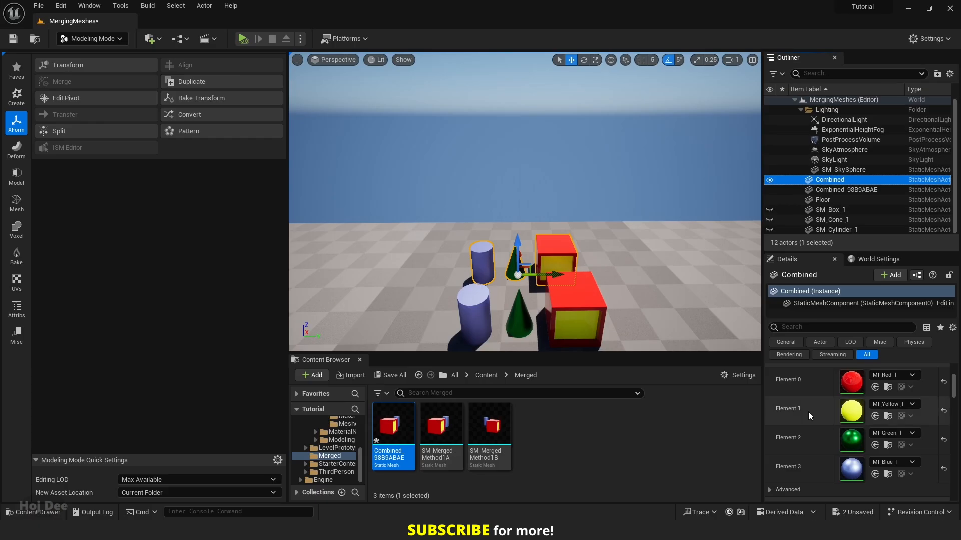
scroll(809, 412, up, 1)
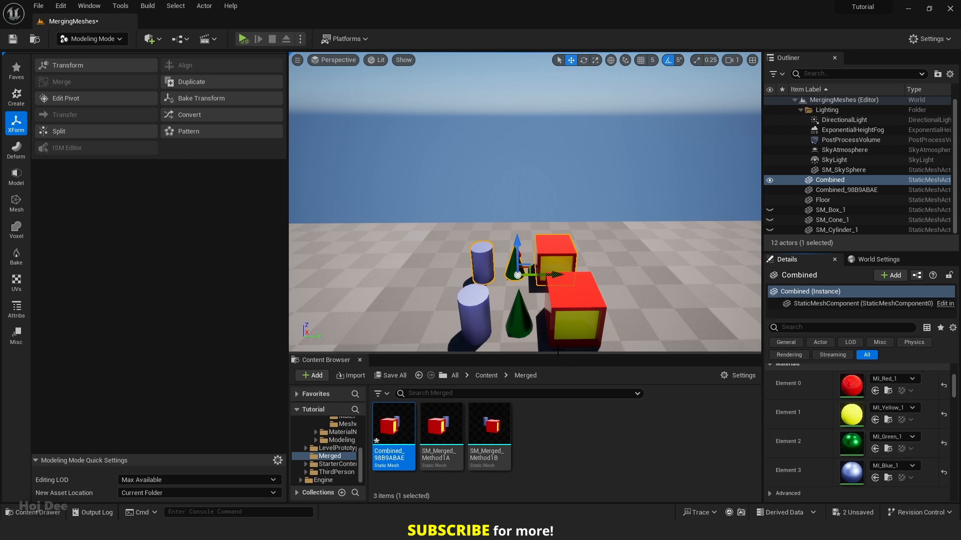
click(544, 324)
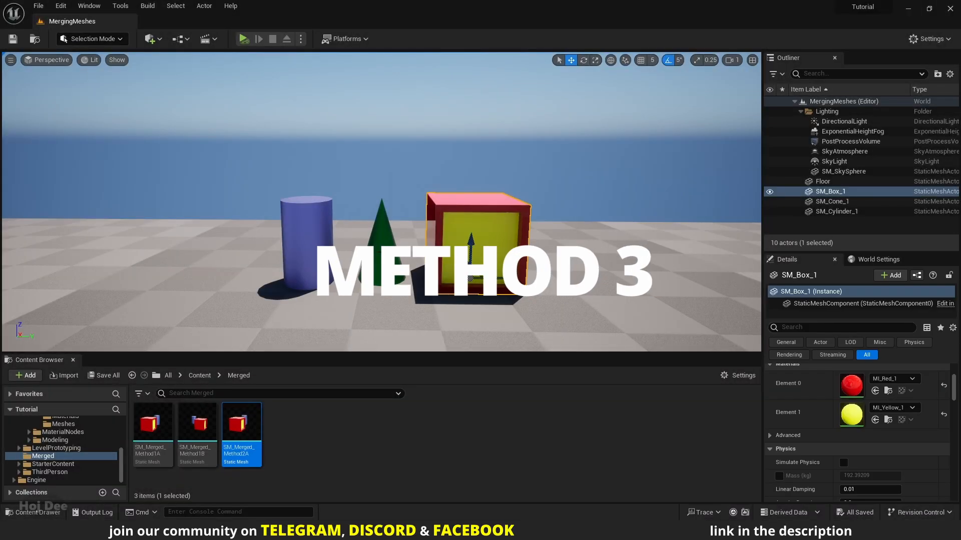
Merge the box, cone and cylinder with Merge Actors, saving the result as SM_Merged_Method3A in the Merged folder.
ctrl+click(380, 240)
ctrl+click(311, 244)
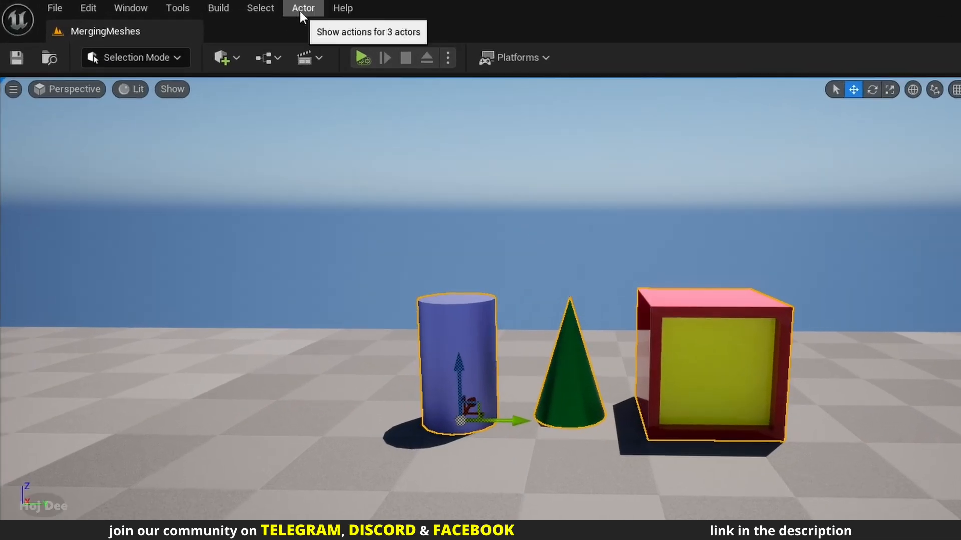
click(253, 6)
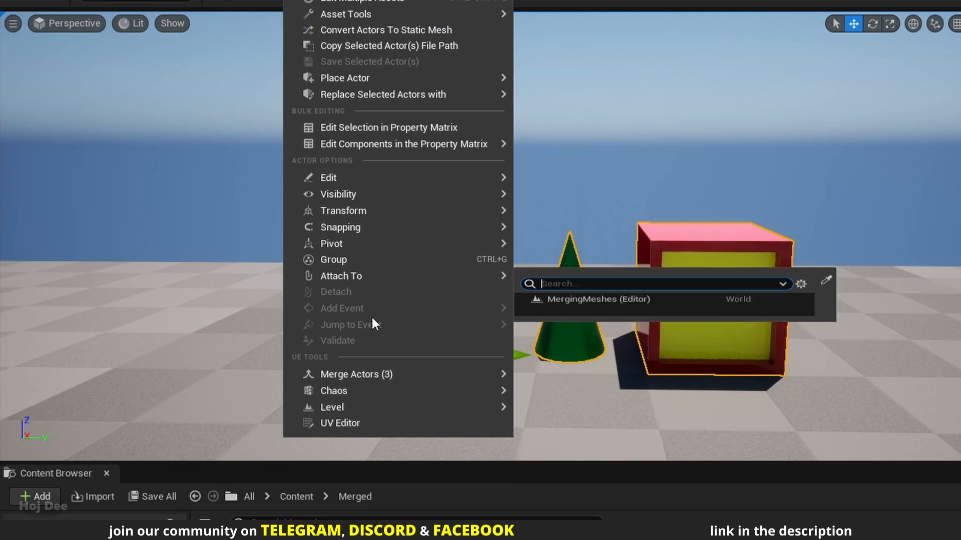
mouse_move(380, 438)
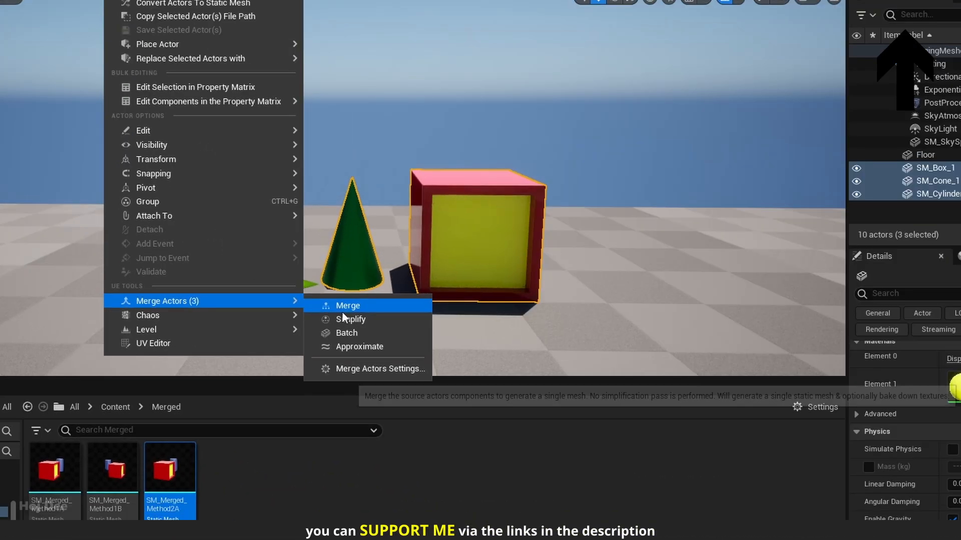
click(349, 308)
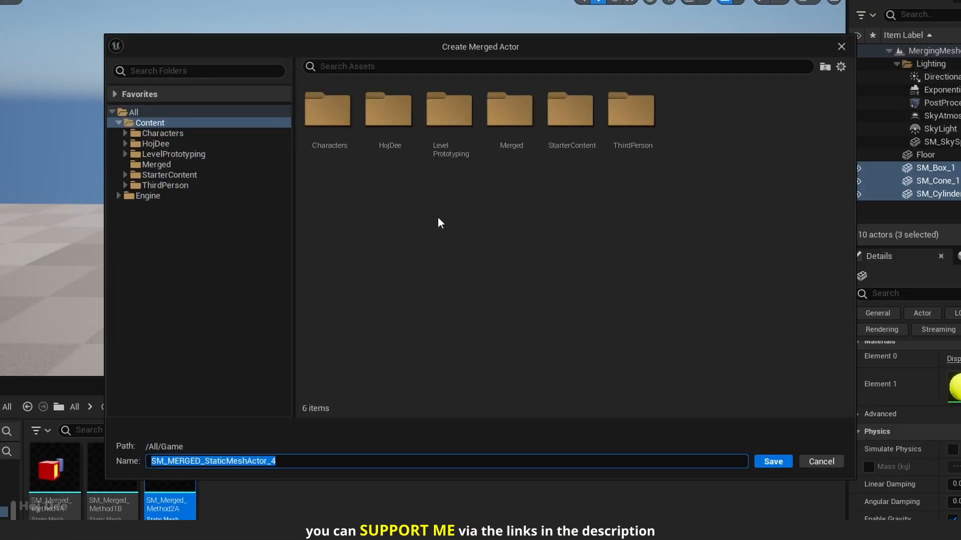
double_click(515, 116)
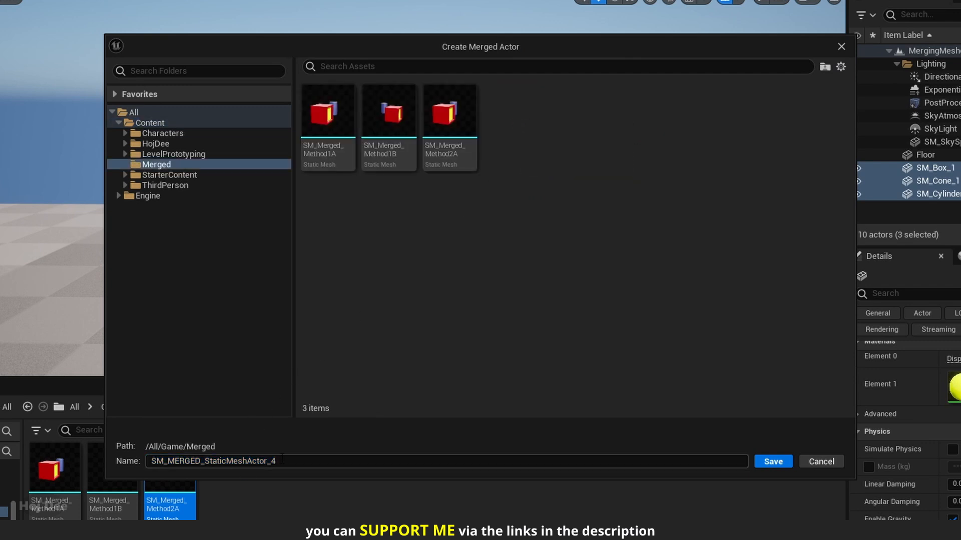
click(437, 131)
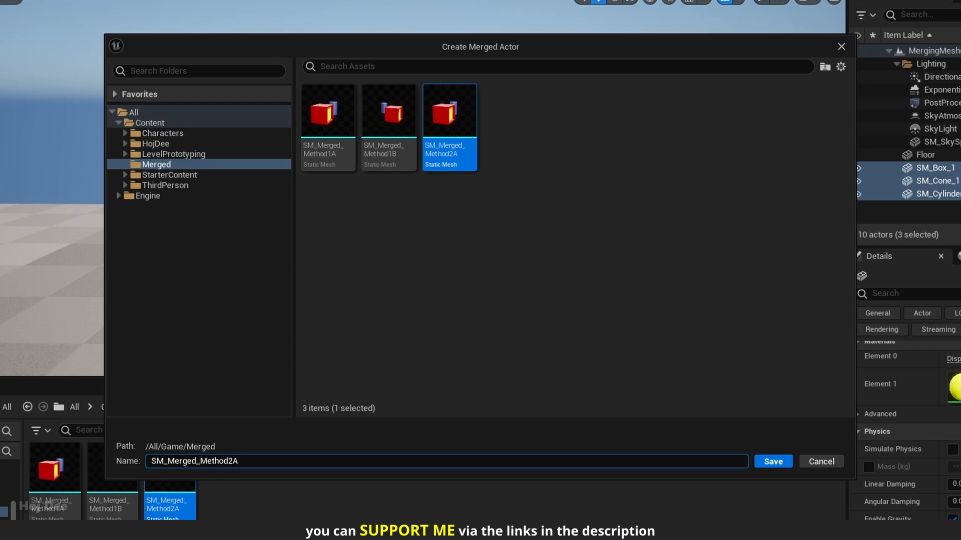
click(766, 460)
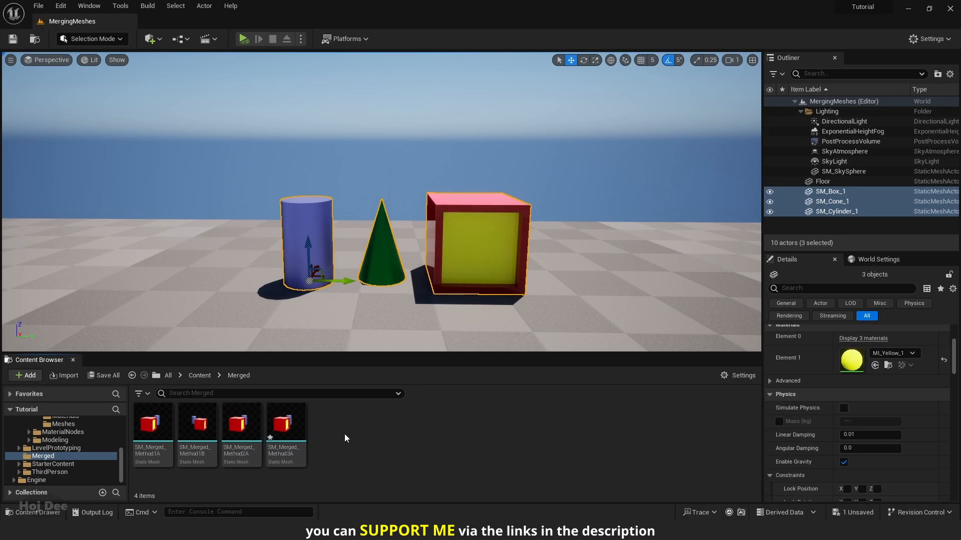
Place the SM_Merged_Method3A asset in the level in front of and beside the original cylinder.
mouse_move(300, 433)
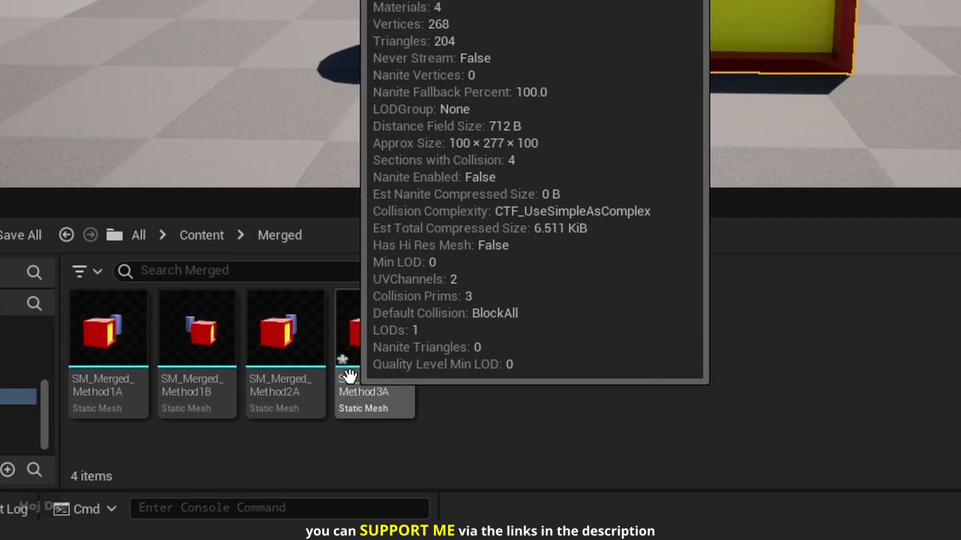
click(382, 349)
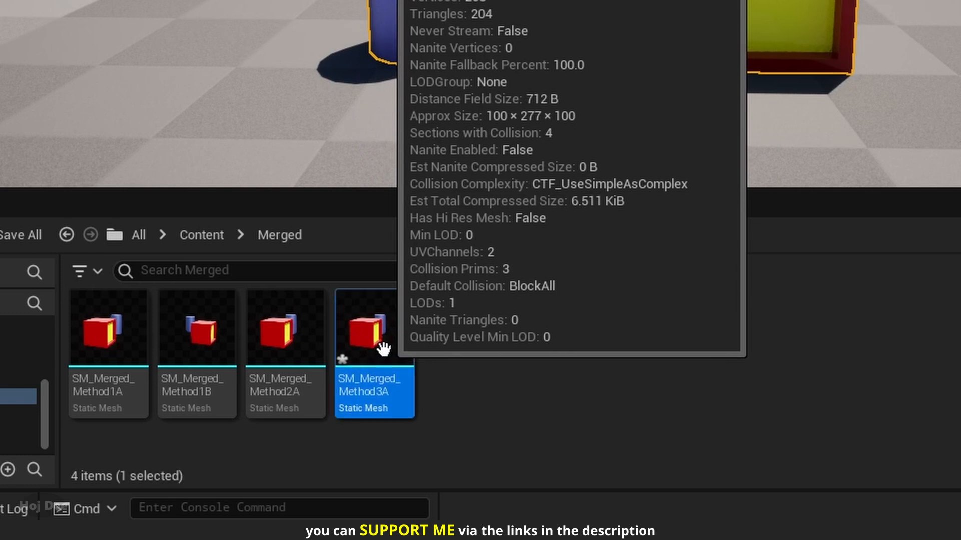
drag(381, 349, 200, 305)
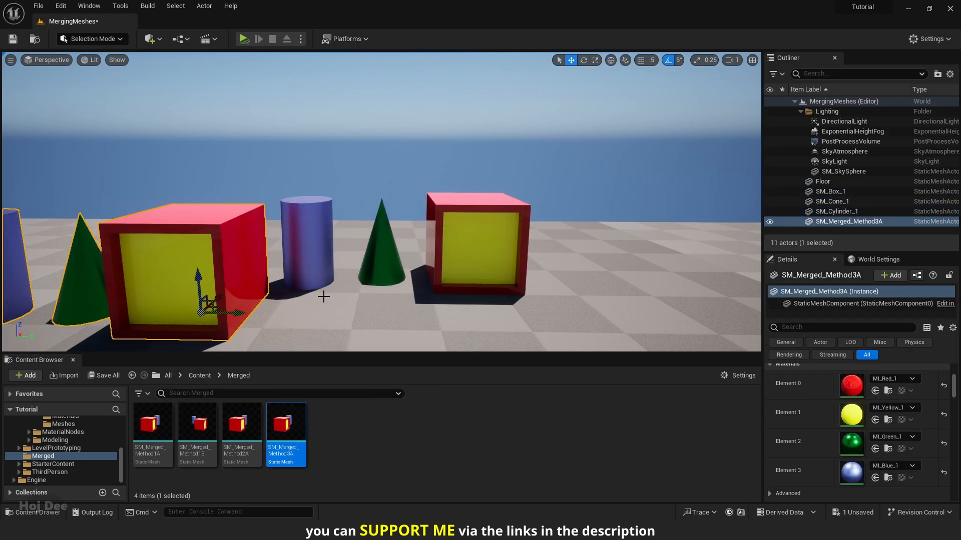
key(s)
right_drag(324, 297, 317, 295)
key(a)
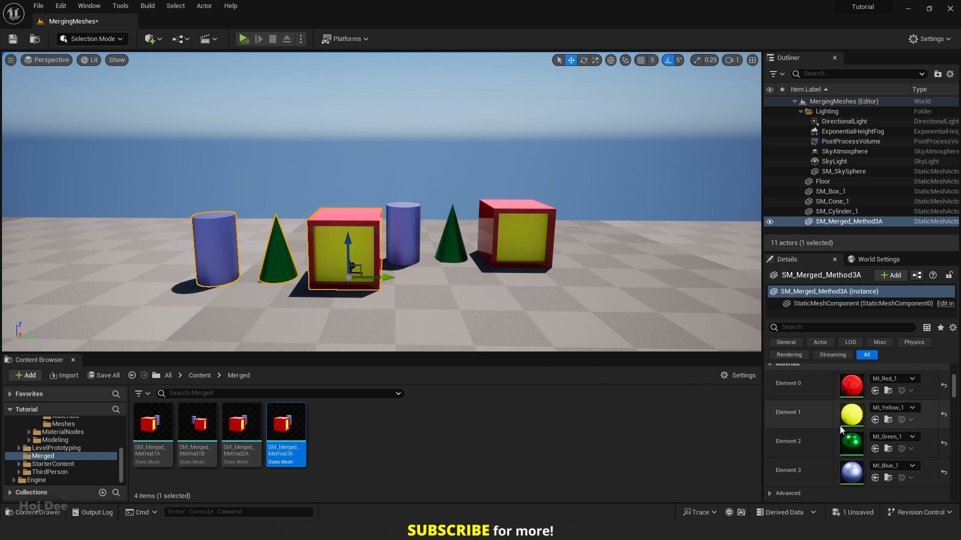
Select the original cylinder together with the original box beside the placed SM_Merged_Method3A actor.
middle_drag(433, 280, 488, 282)
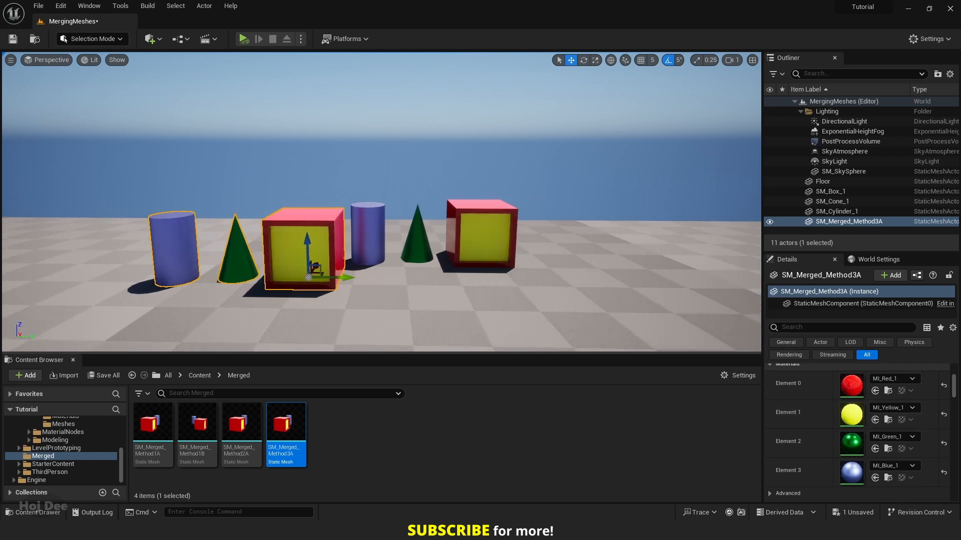
click(356, 236)
ctrl+click(443, 233)
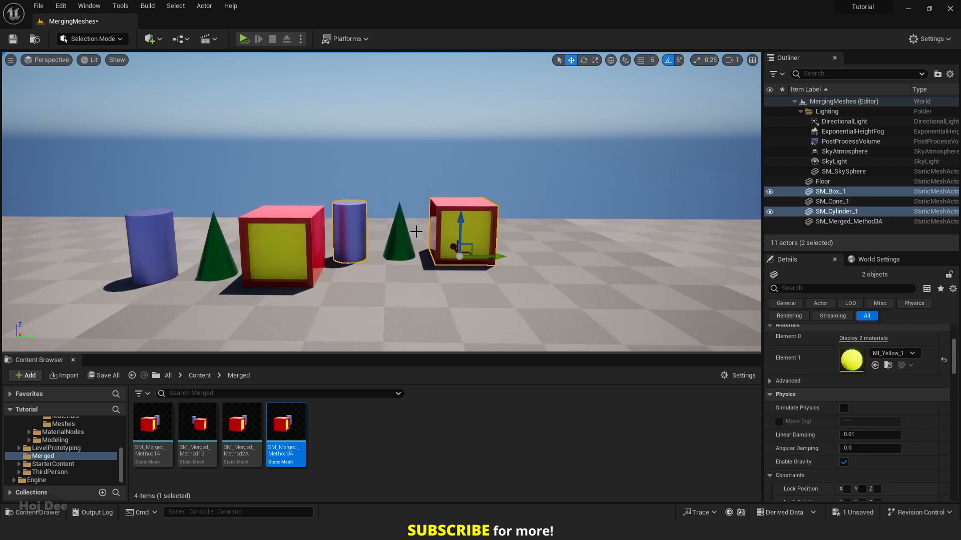
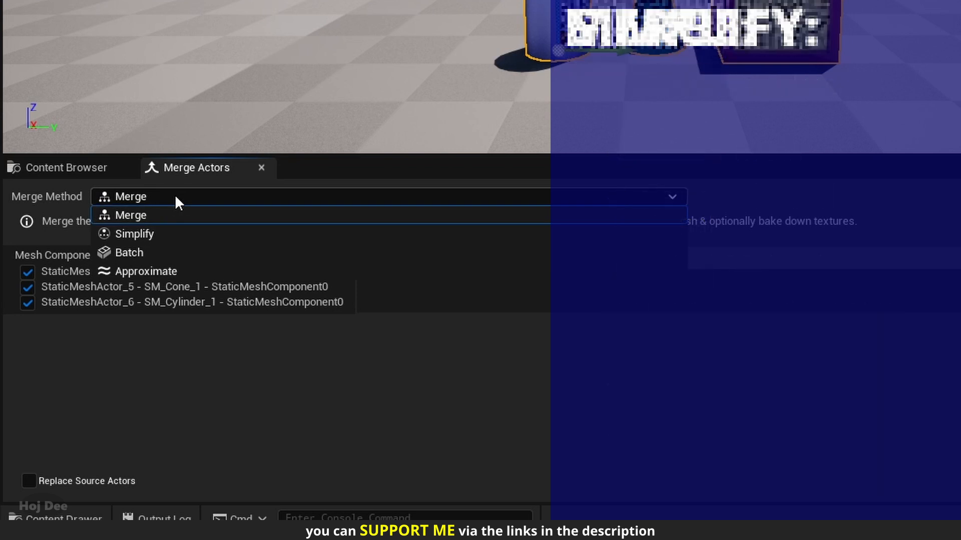
Look through the Simplify and Batch merge methods, collapsing the Proxy Settings and Instancing groups.
click(151, 234)
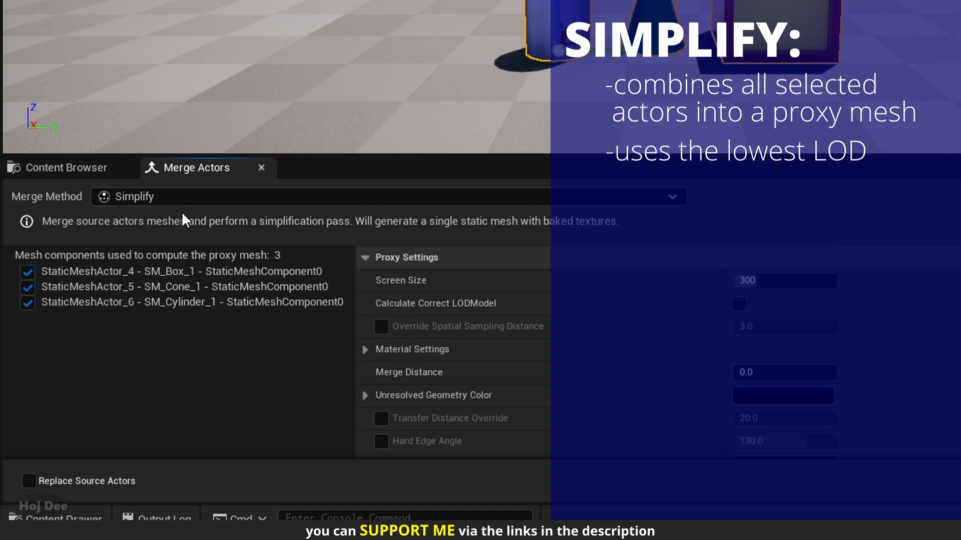
click(366, 258)
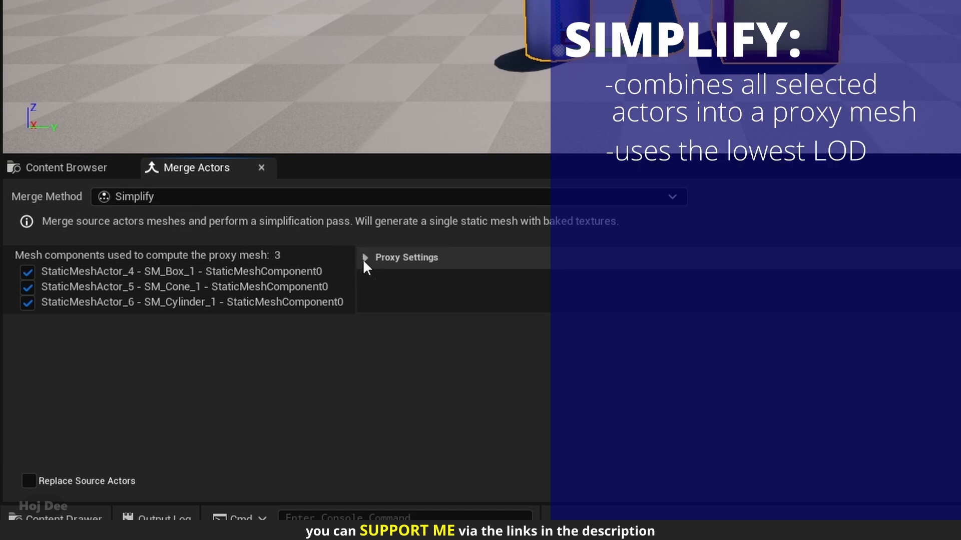
click(189, 198)
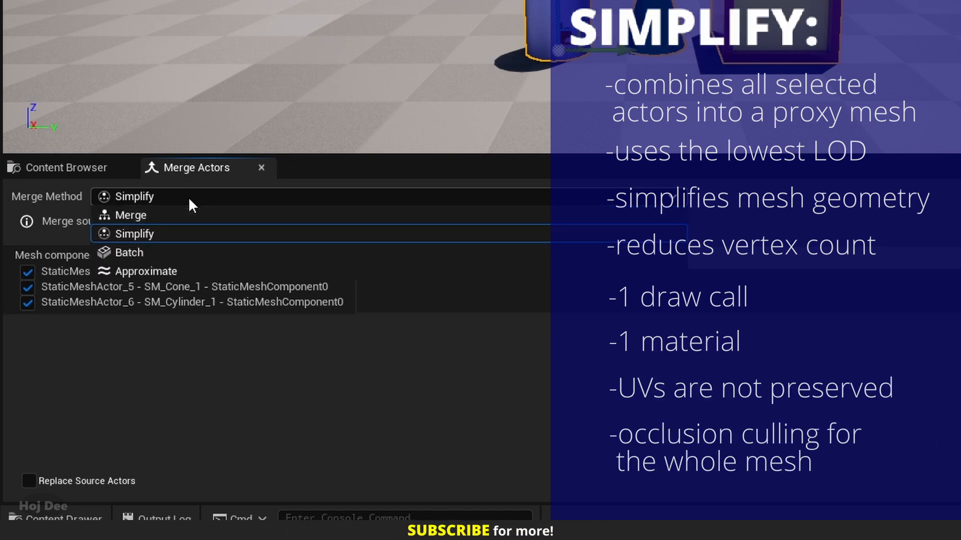
click(184, 253)
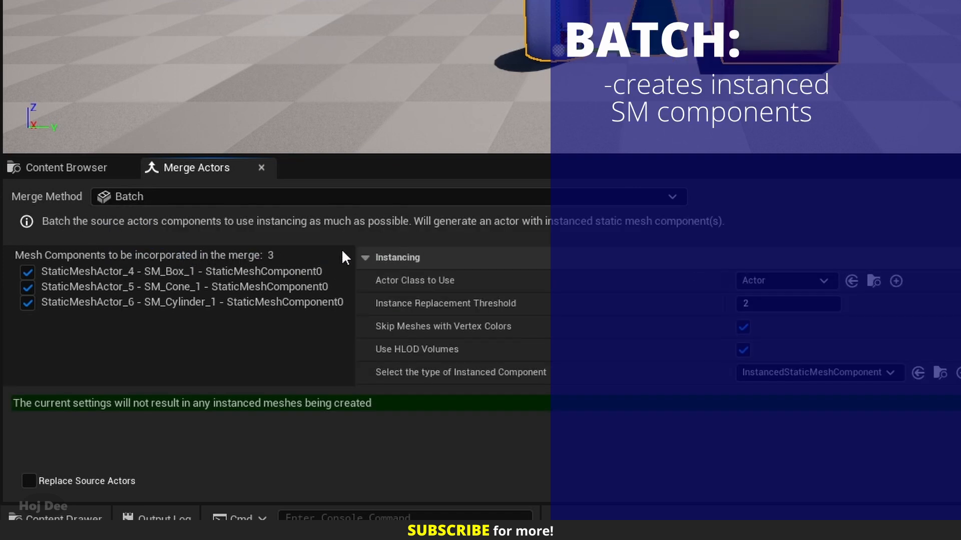
click(364, 257)
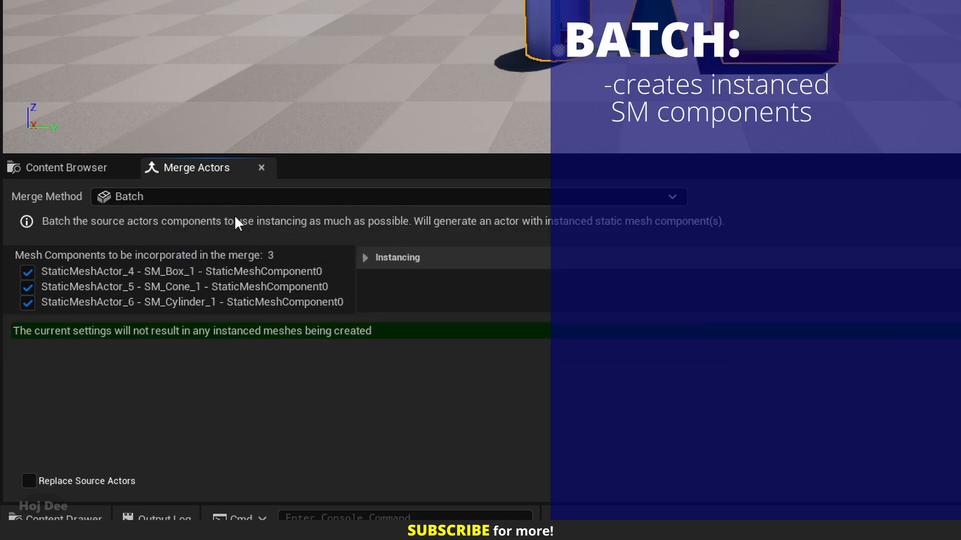
Examine the Approximate merge method, collapsing its shape, simplify, UV, mesh and material settings, and return the method to Merge.
click(179, 196)
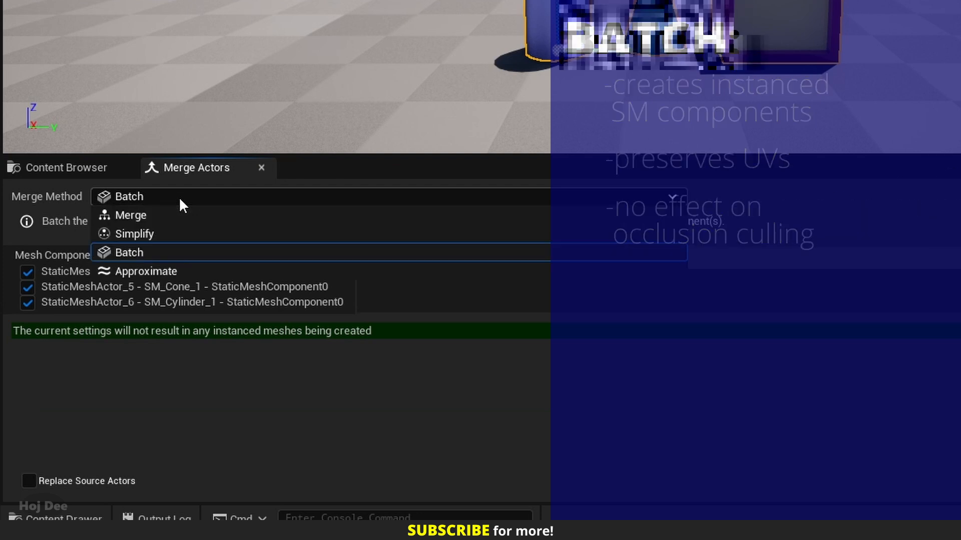
click(152, 267)
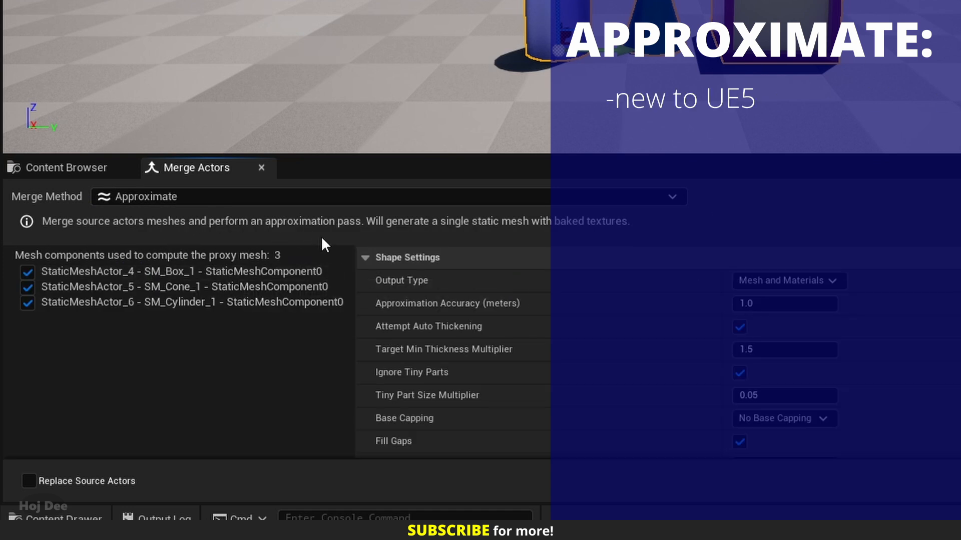
click(365, 258)
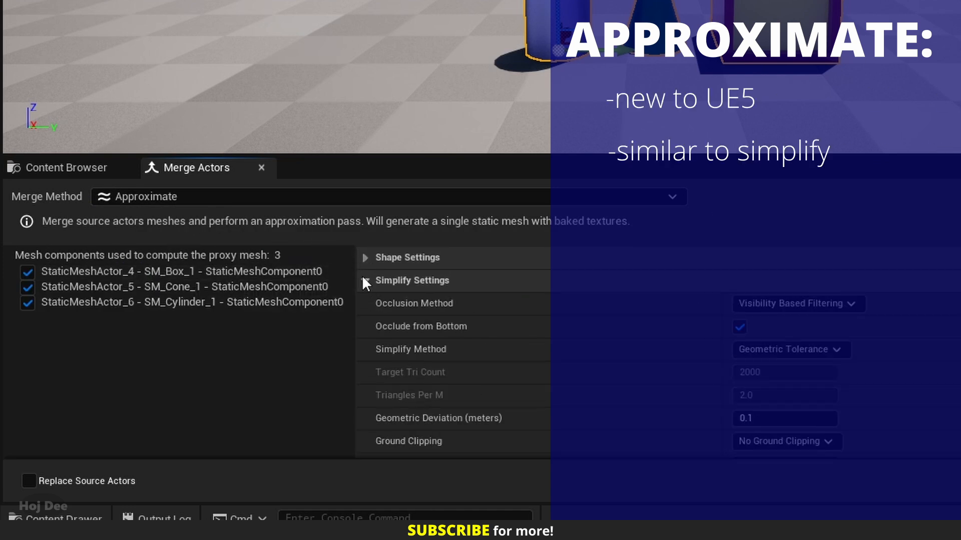
click(365, 281)
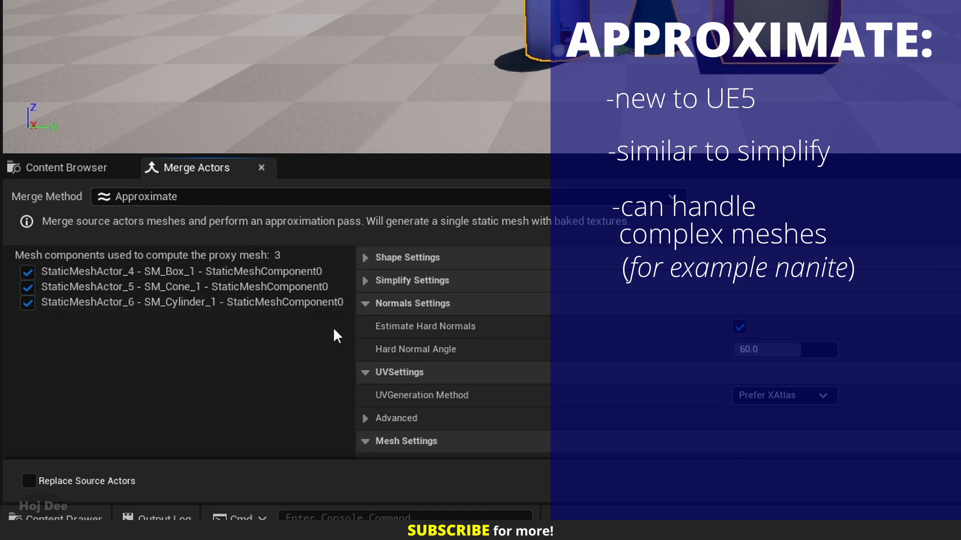
click(364, 373)
click(362, 395)
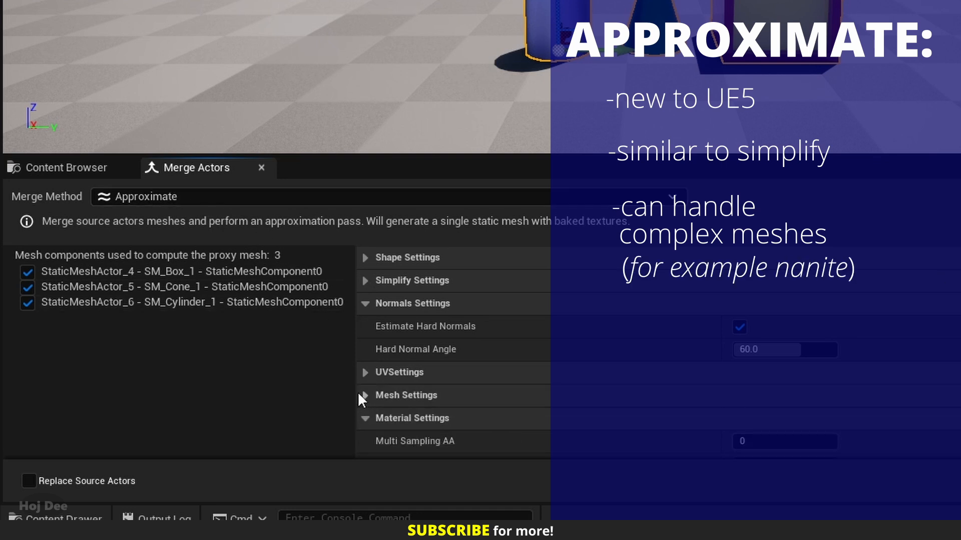
click(367, 418)
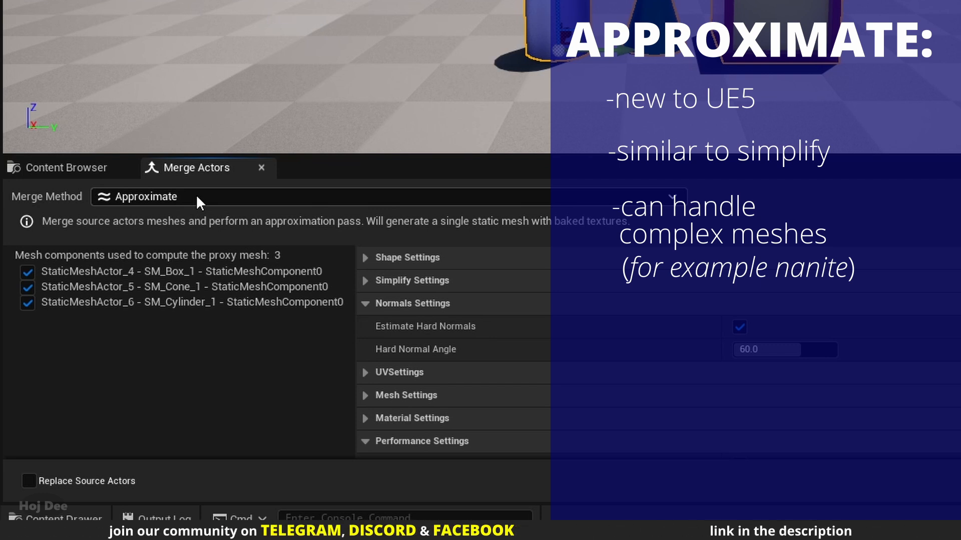
click(228, 199)
click(217, 214)
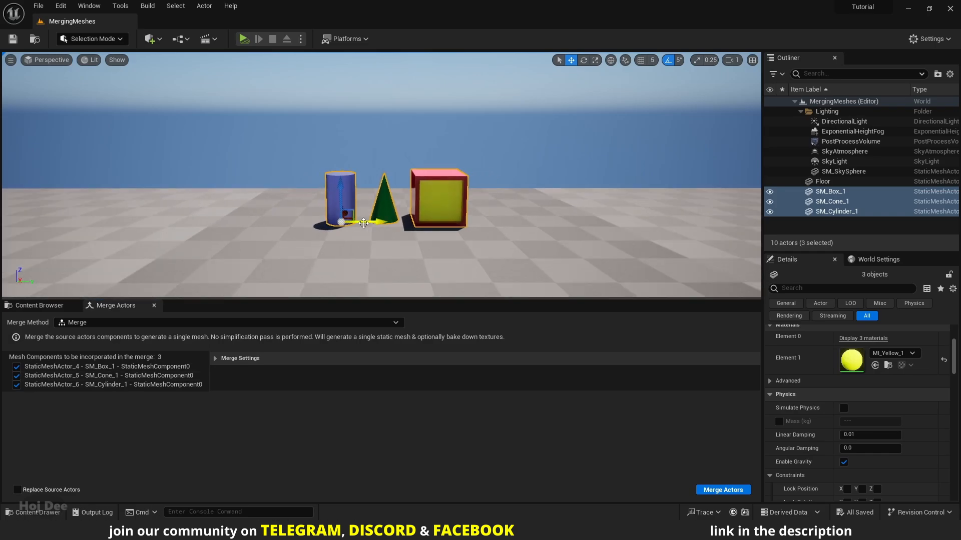
Duplicate the cylinder, cone and box to one side along the green axis and add the three originals to the selection.
alt+drag(369, 223, 196, 222)
ctrl+click(330, 203)
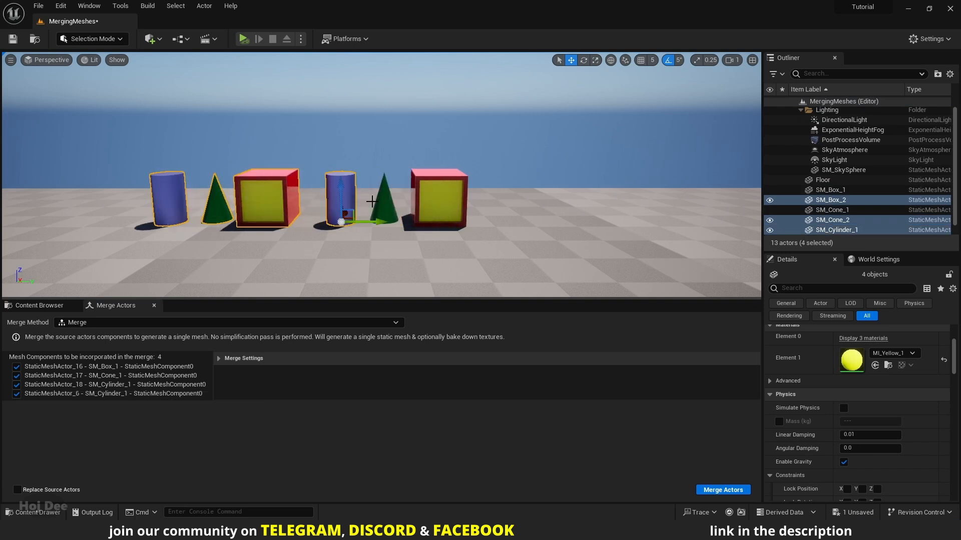
ctrl+click(383, 206)
ctrl+click(433, 201)
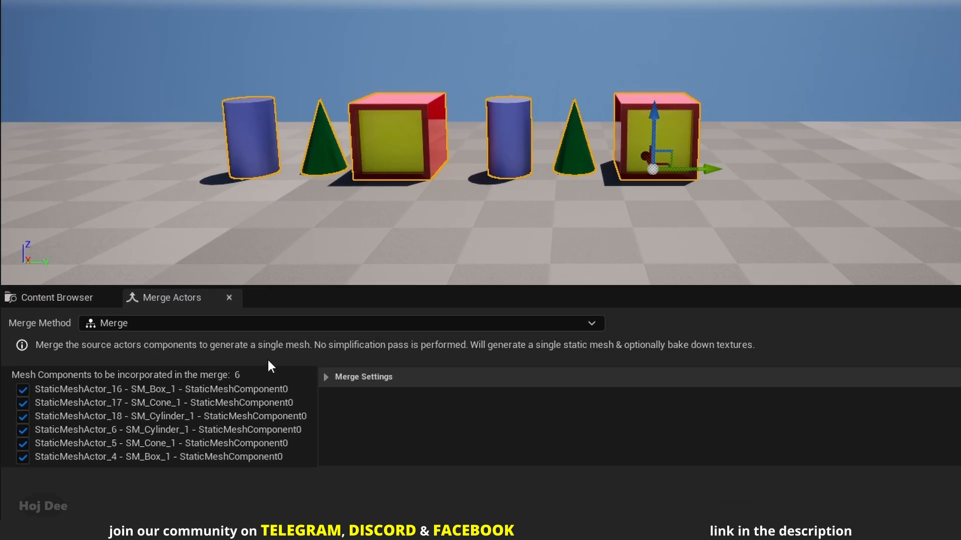
Exclude the original cylinder, cone and box components from the merge.
click(18, 394)
click(24, 444)
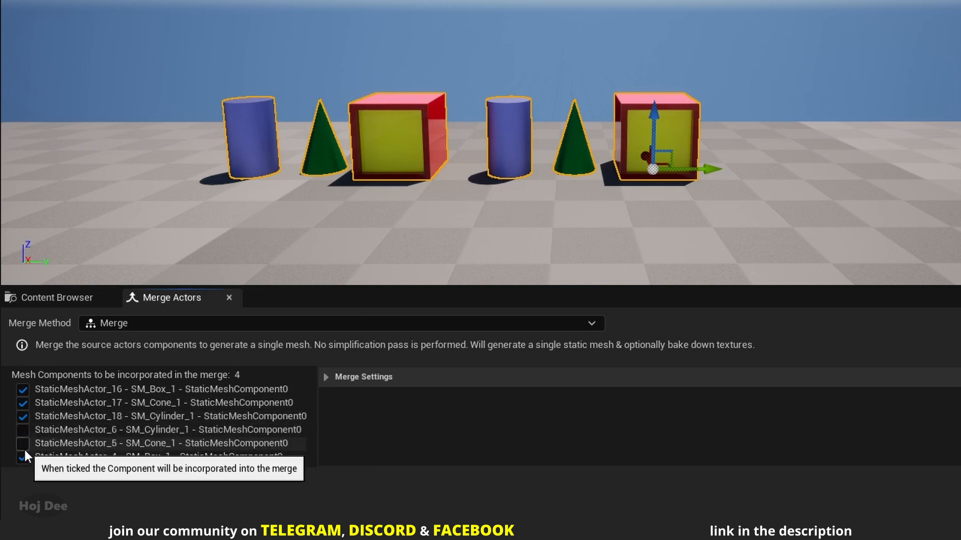
click(23, 456)
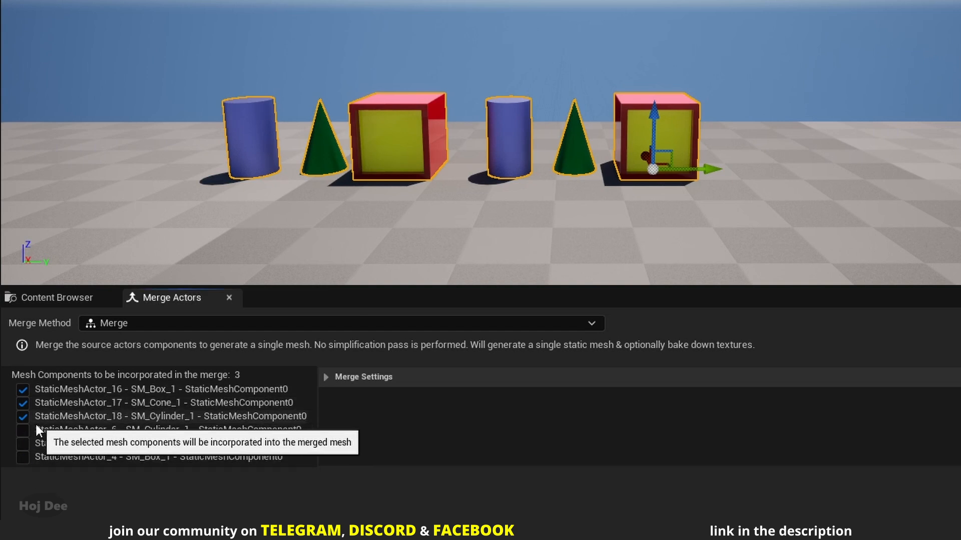
Include the original cylinder, cone and box in the merge again and exclude the three duplicated components instead.
click(23, 429)
click(23, 443)
click(23, 457)
click(23, 416)
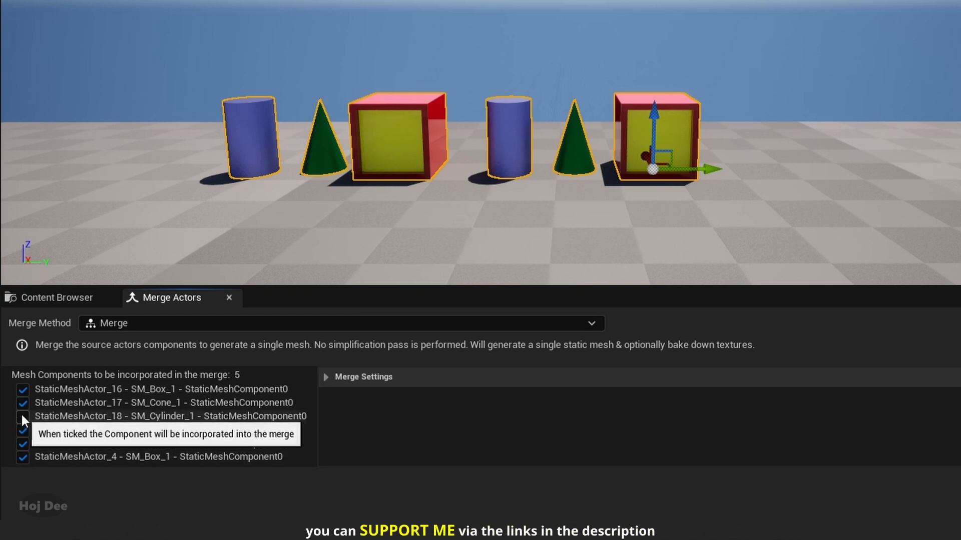
click(22, 403)
click(22, 389)
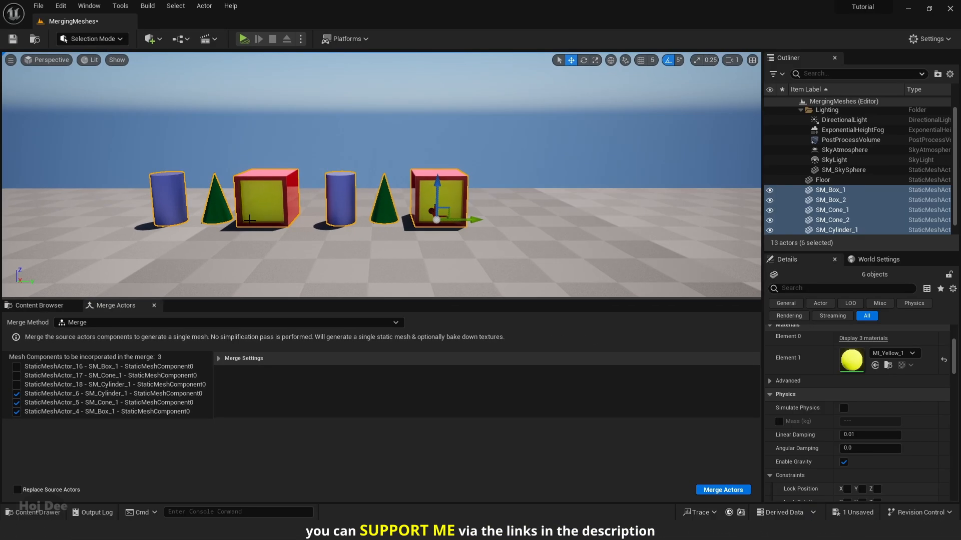
Delete the duplicated box, cone and cylinder from the level.
click(376, 168)
ctrl+click(213, 208)
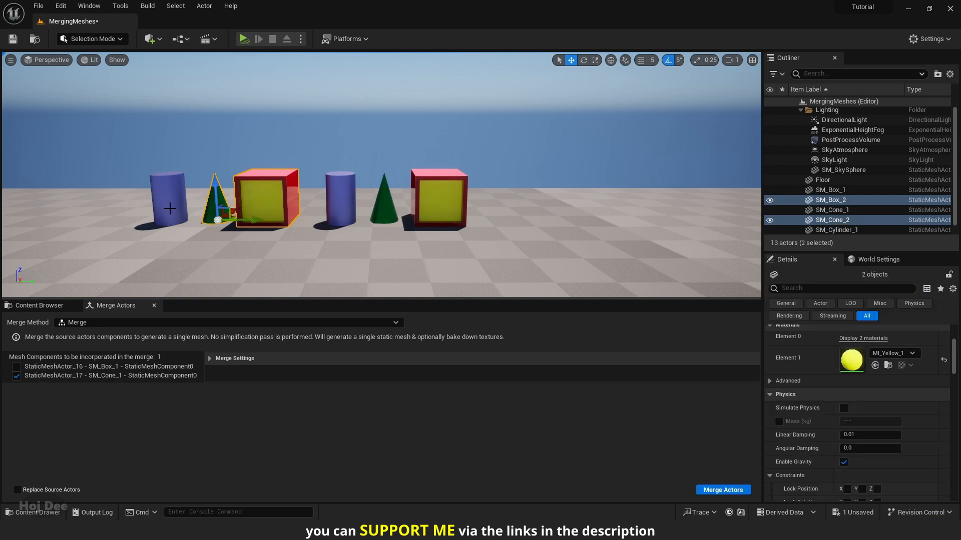
ctrl+click(170, 208)
key(Delete)
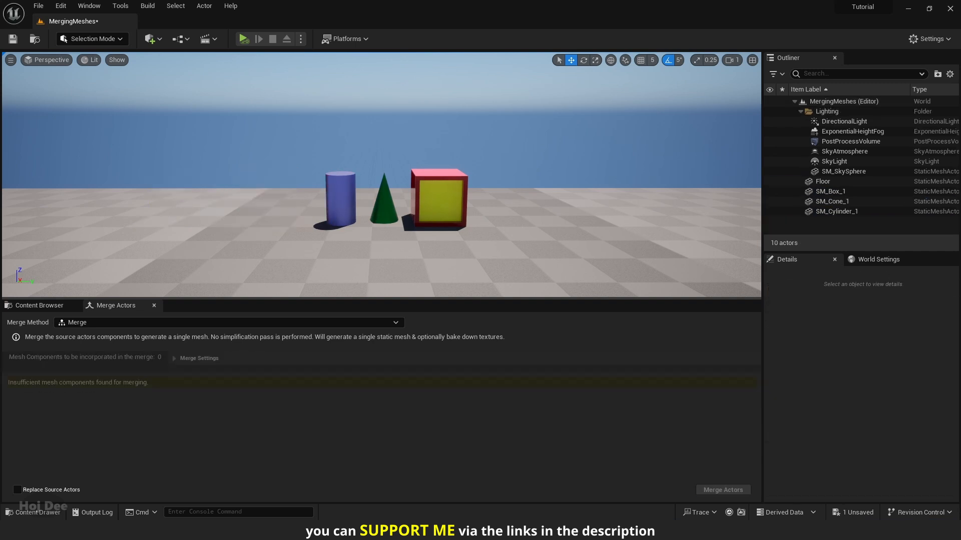
Select the original box, cone and cylinder and enable Replace Source Actors for the merge.
click(415, 202)
ctrl+click(390, 208)
ctrl+click(342, 207)
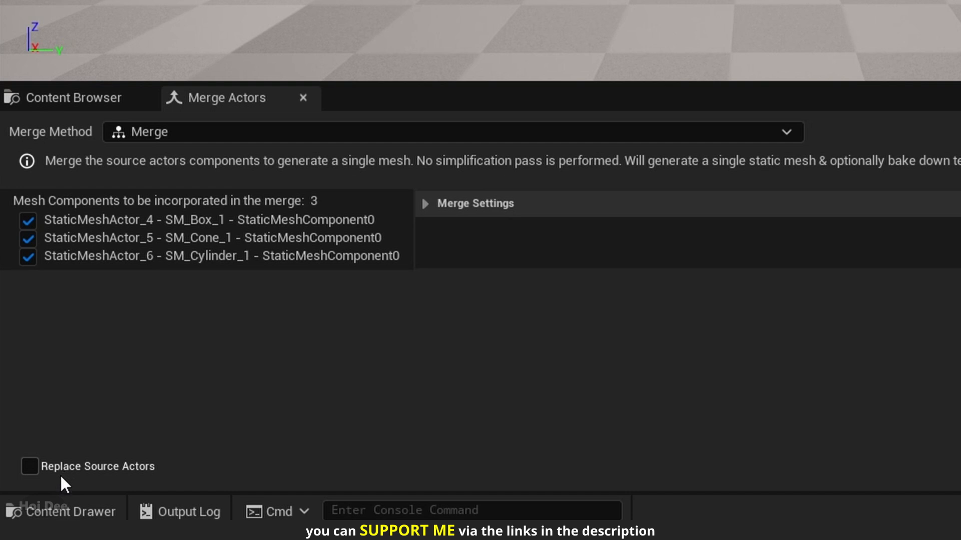
click(29, 467)
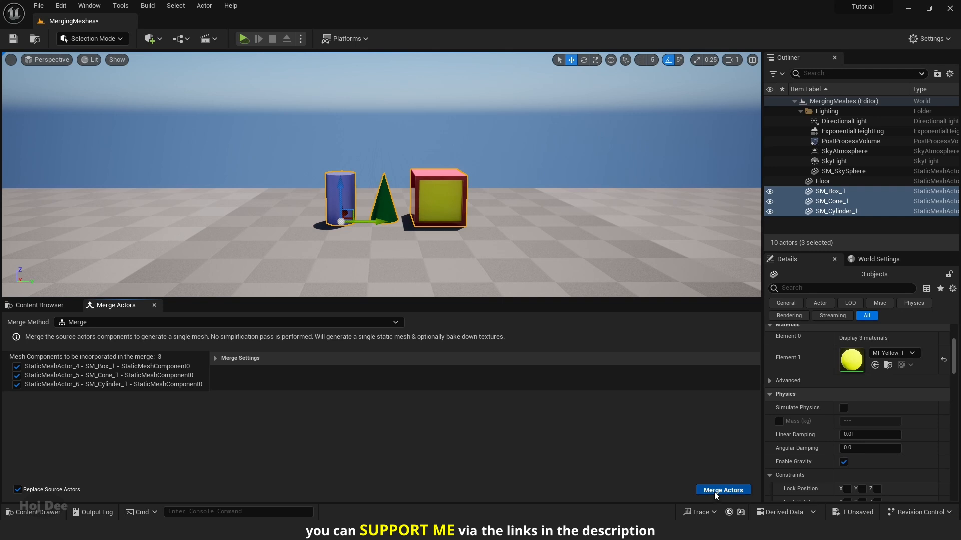
Merge the three selected actors and save the result as SM_Merged_Method4A in the Merged folder.
click(713, 491)
double_click(503, 155)
click(550, 156)
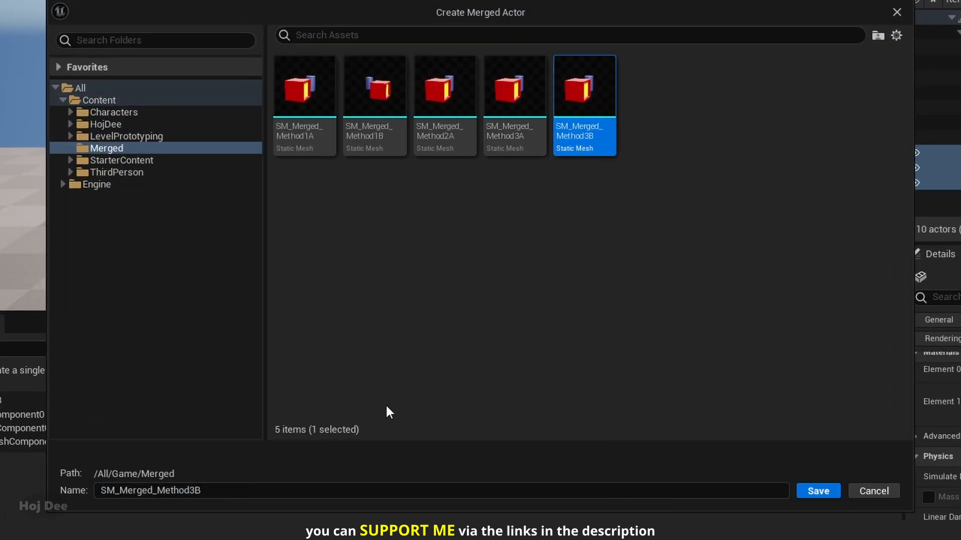
click(207, 489)
key(BackSpace)
key(BackSpace)
text(4)
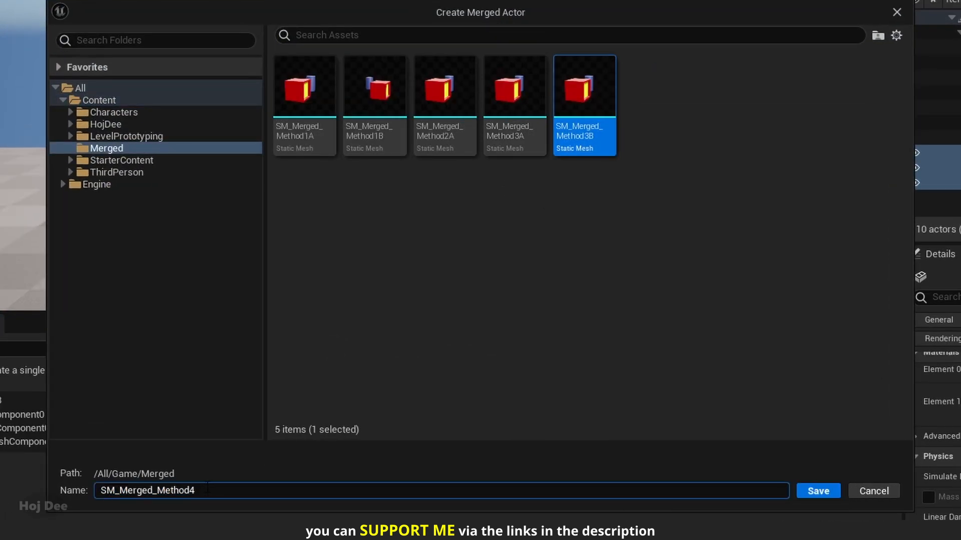
text(A)
click(819, 489)
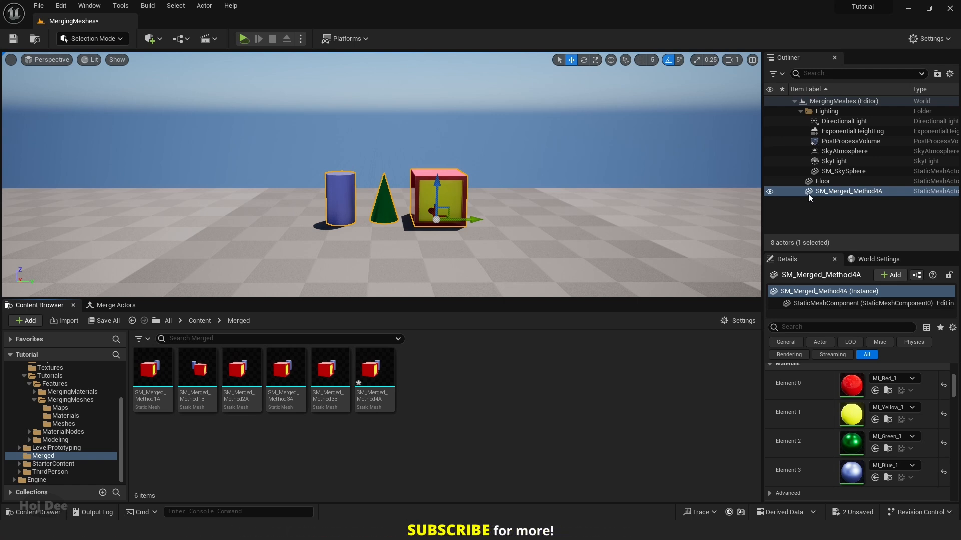
Undo the replacement of the source actors by the merged actor and disable Replace Source Actors.
key(ctrl+z)
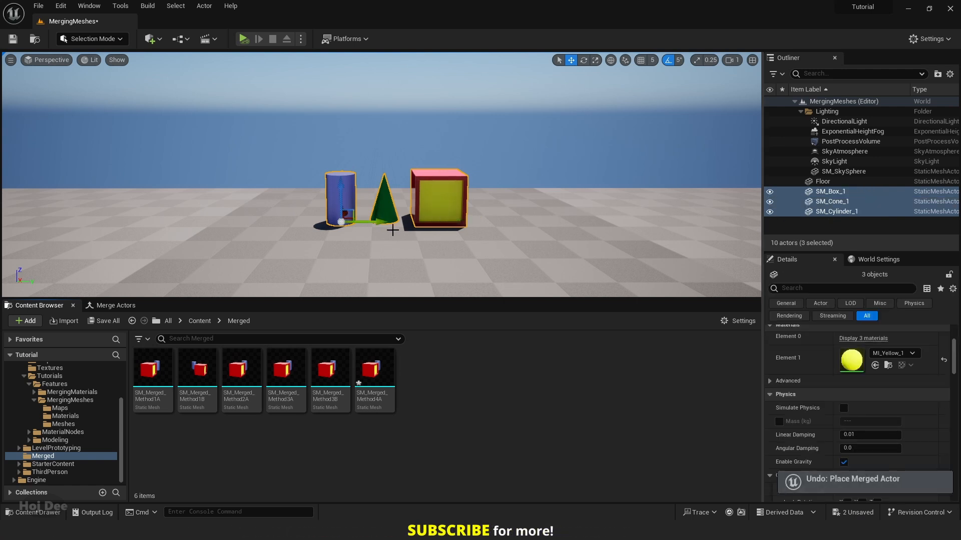
click(143, 307)
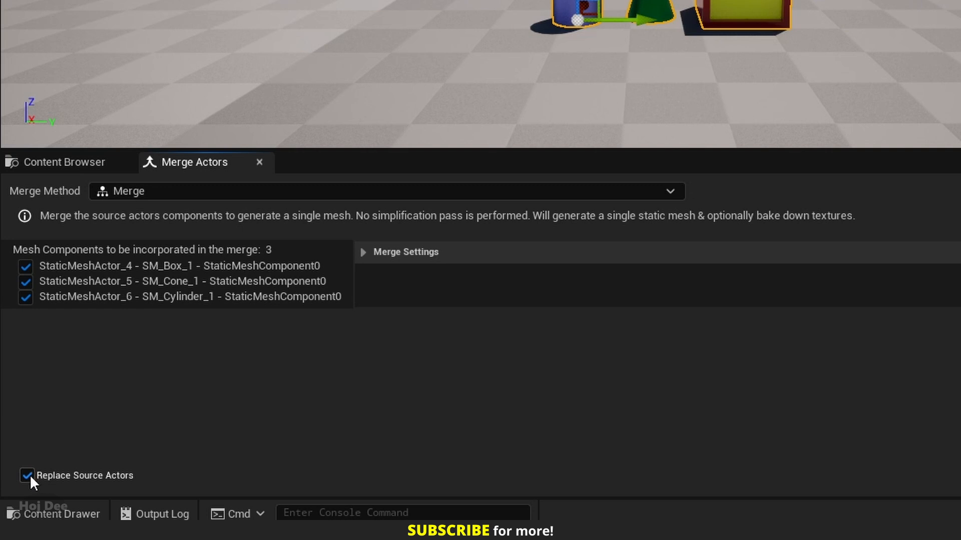
click(28, 476)
Expand the Merge method's settings and examine the lightmap, pivot point and physics options.
click(362, 251)
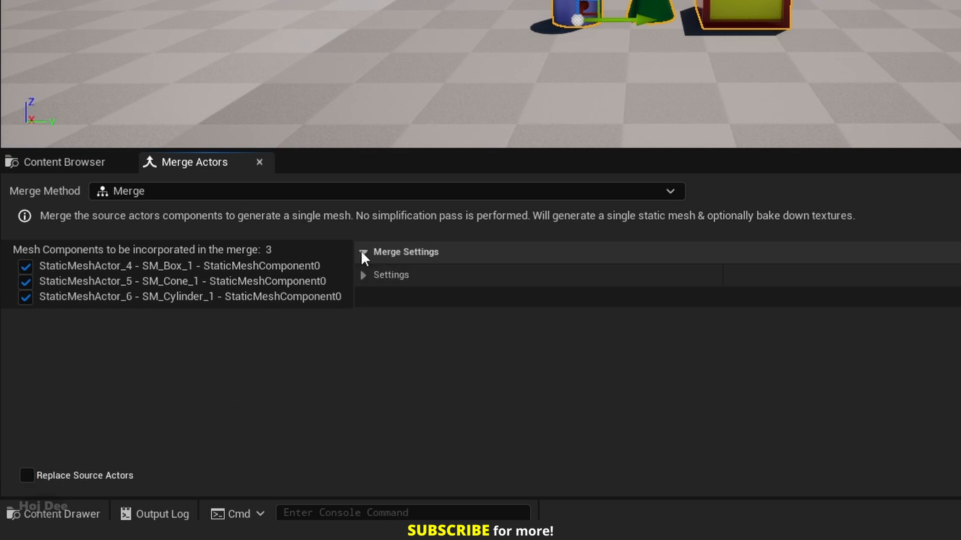
click(363, 275)
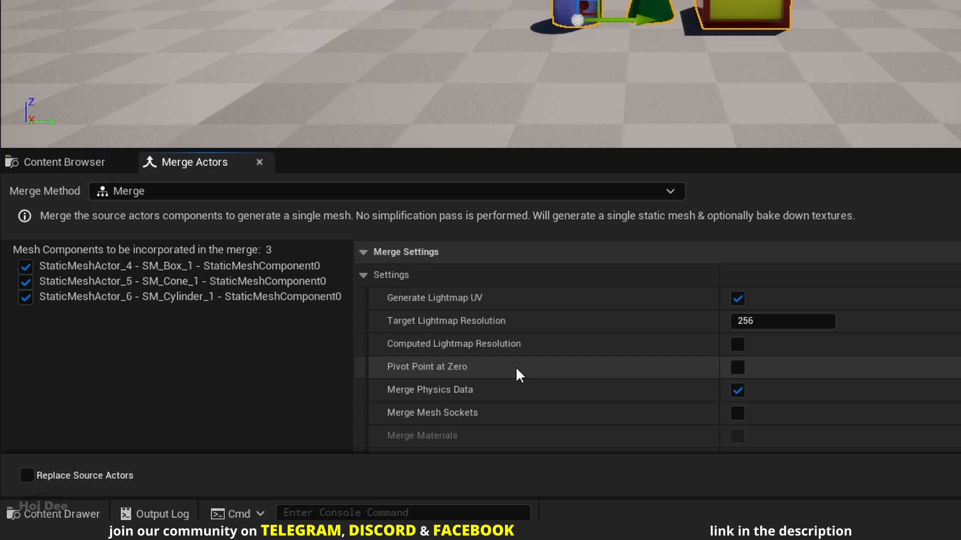
mouse_move(427, 371)
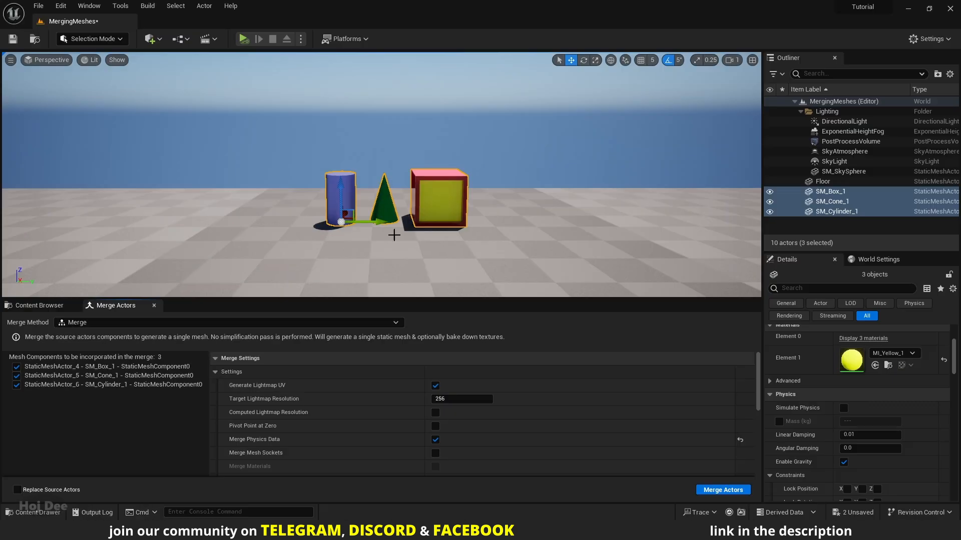
Select the box on its own and place a duplicate of it on the floor in front of the original.
click(716, 19)
alt+drag(417, 237, 415, 252)
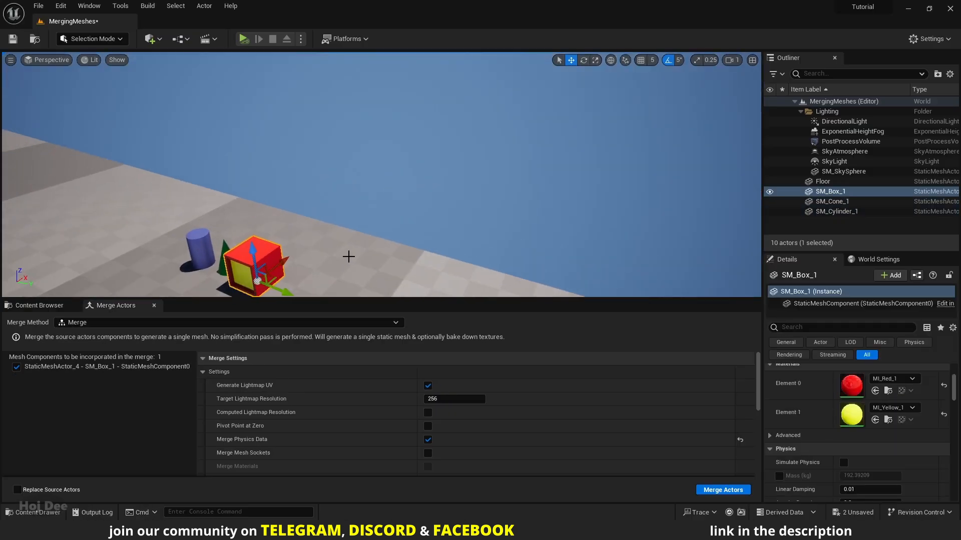
right_drag(349, 256, 366, 240)
alt+drag(388, 203, 310, 240)
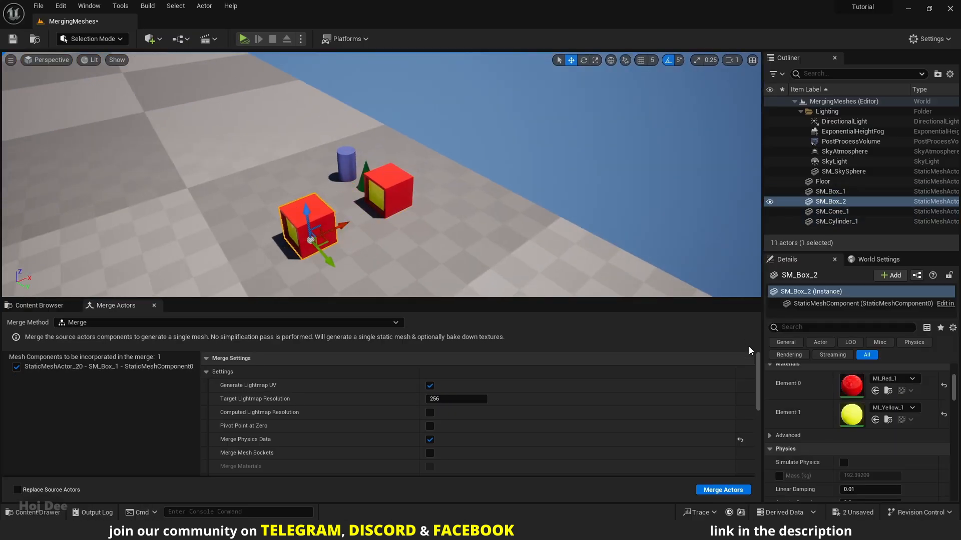
Reset the duplicate box's location to the world origin and delete the duplicate.
scroll(830, 481, up, 2)
right_drag(829, 482, 828, 499)
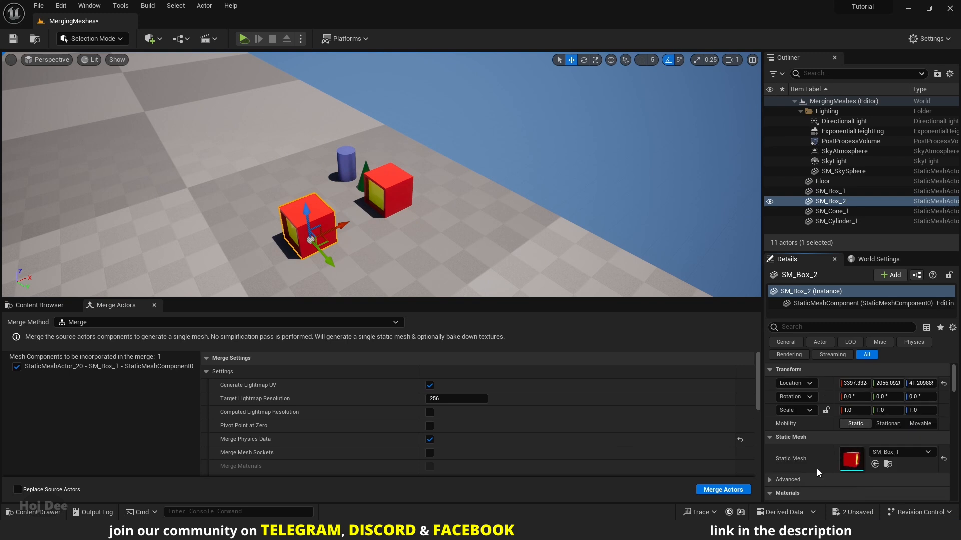
click(943, 385)
right_drag(523, 234, 410, 197)
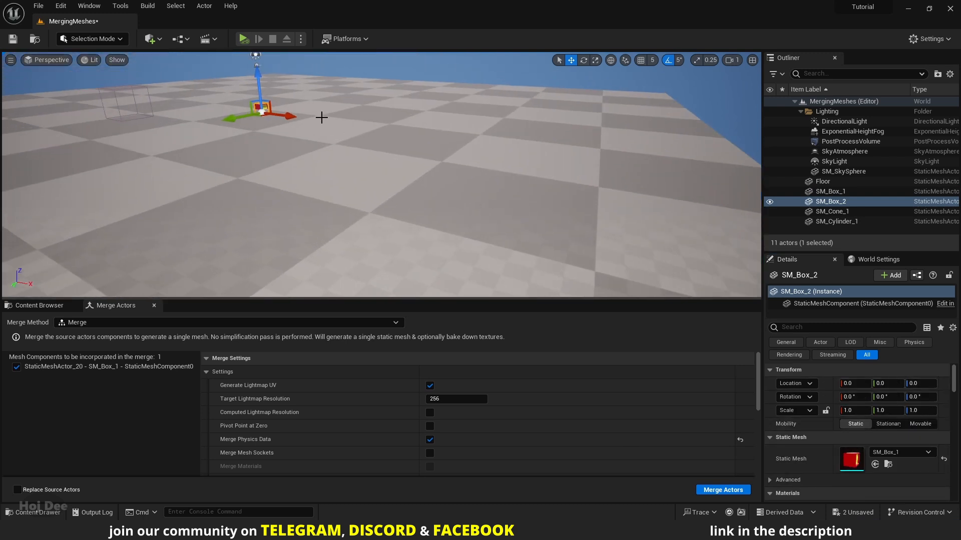
key(Delete)
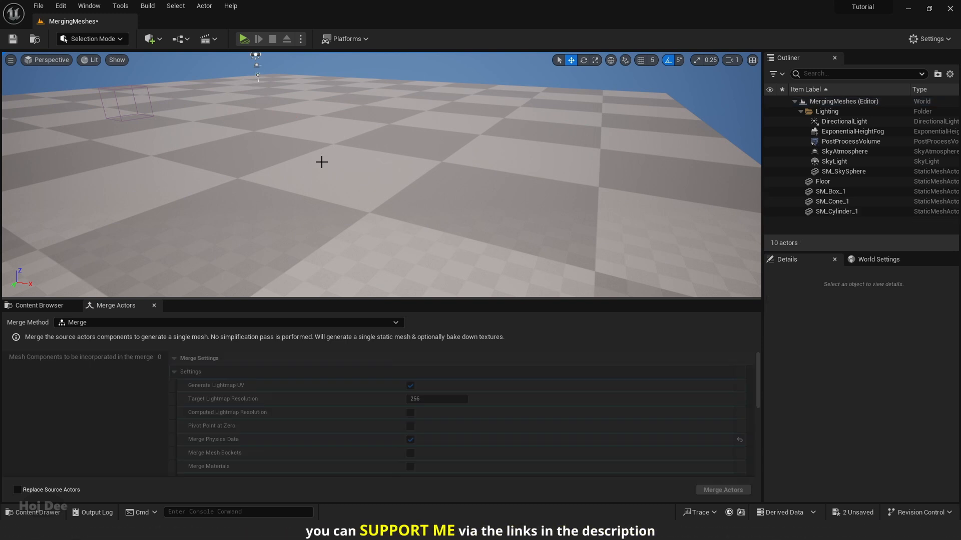
Select the box, cone and cylinder together and enable Pivot Point at Zero in the merge settings.
mouse_move(322, 163)
right_down()
mouse_move(300, 165)
mouse_move(322, 163)
right_up()
click(212, 156)
right_drag(213, 156, 380, 180)
key(a)
ctrl+click(404, 182)
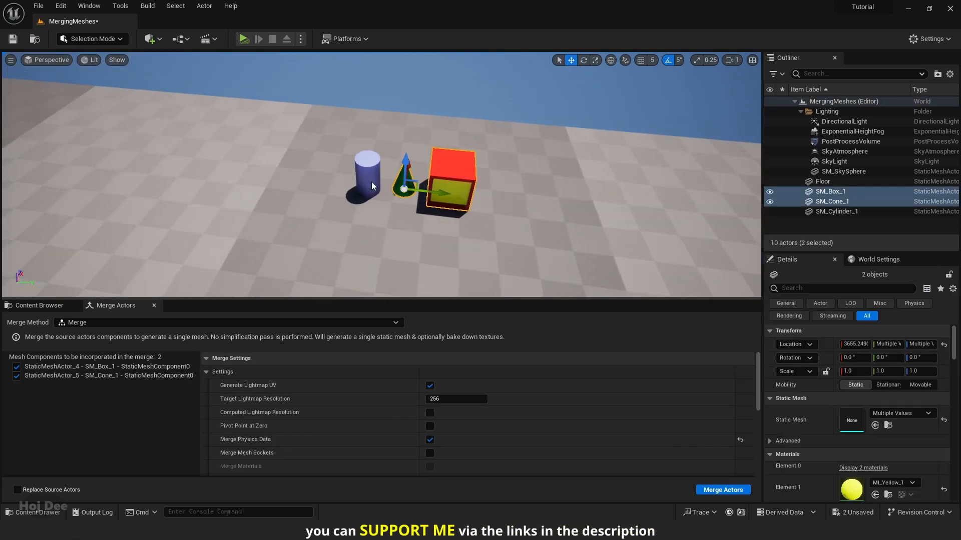
ctrl+click(371, 181)
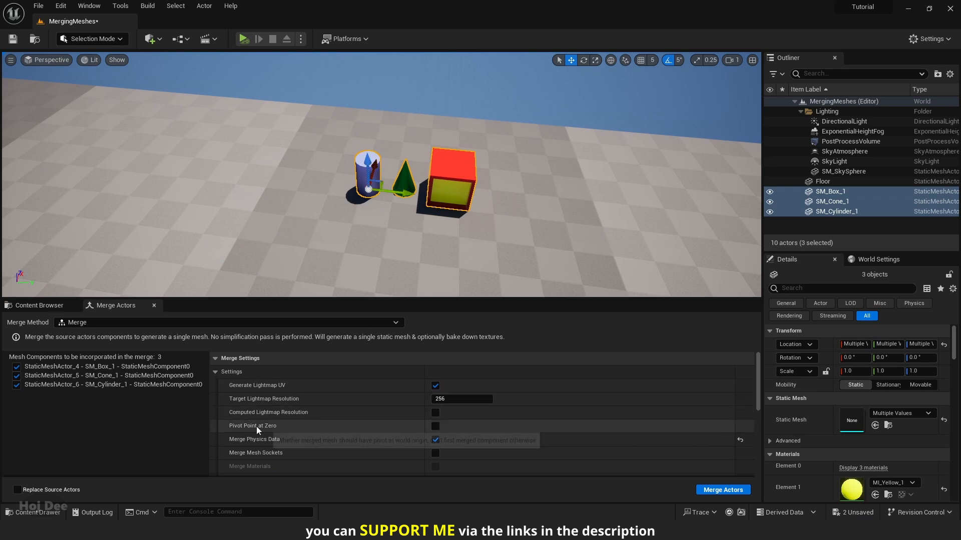
click(435, 427)
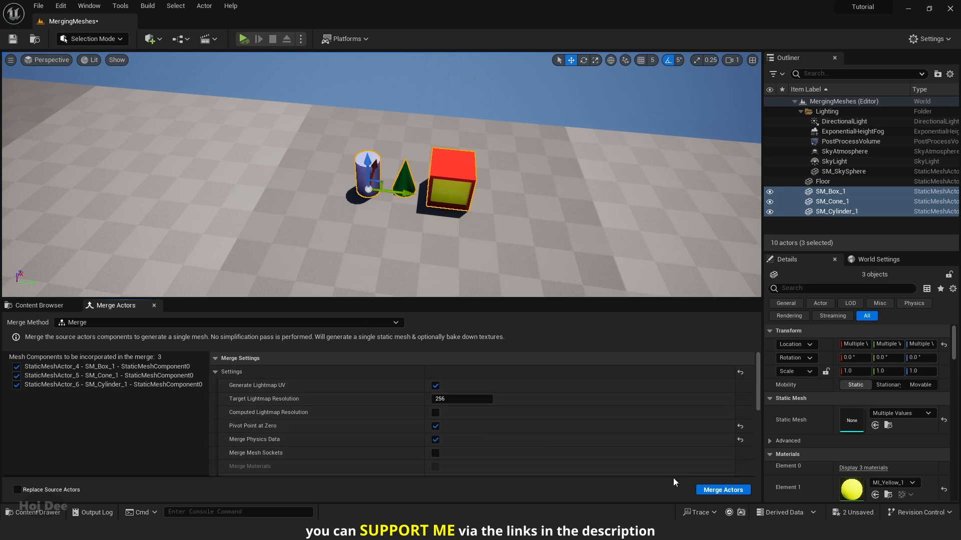
Merge the three selected actors and save the result as SM_Merged_Method4B in the Merged folder.
click(711, 491)
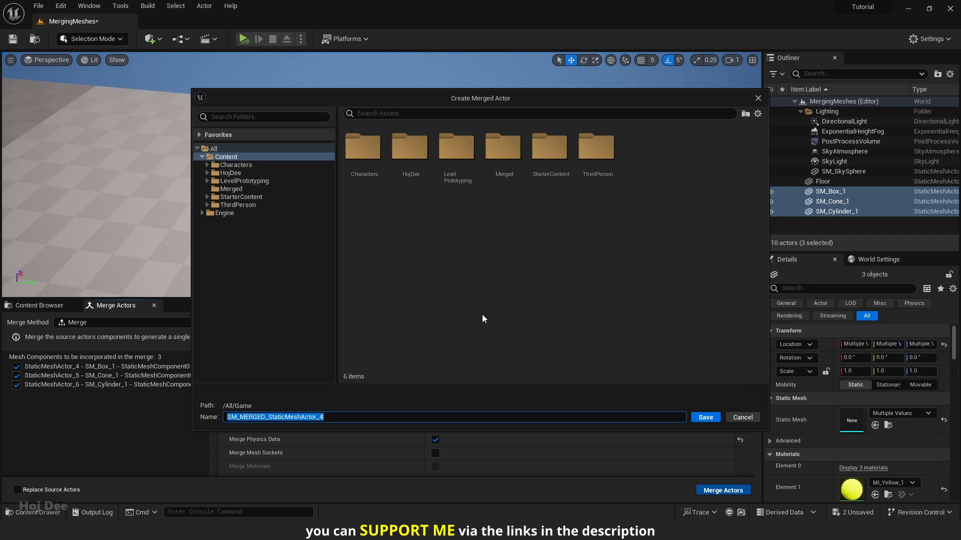
click(503, 160)
double_click(502, 161)
click(596, 150)
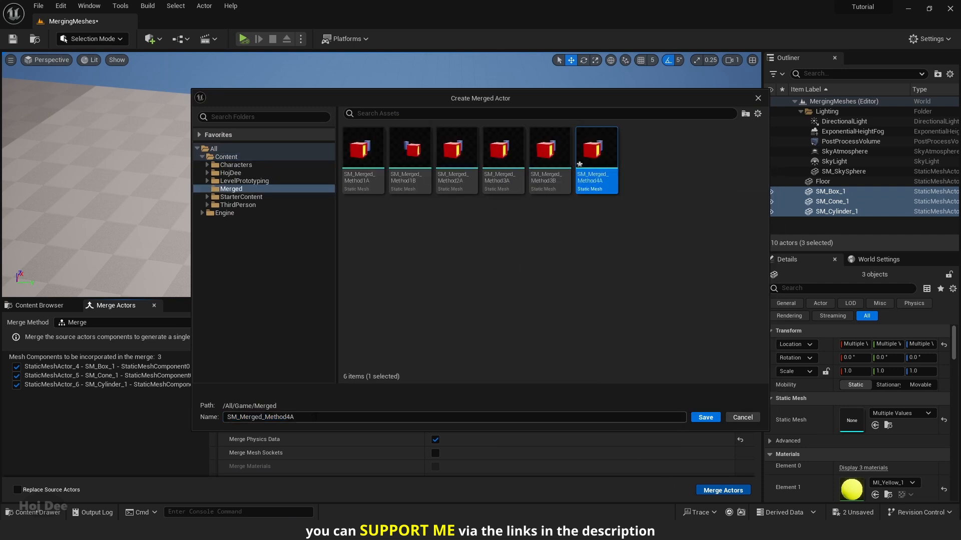
text(B)
click(705, 418)
Place SM_Merged_Method4B on the floor near the original meshes and reset its location to the world origin.
mouse_move(439, 236)
right_down()
mouse_move(438, 220)
mouse_move(443, 229)
right_up()
drag(417, 369, 341, 244)
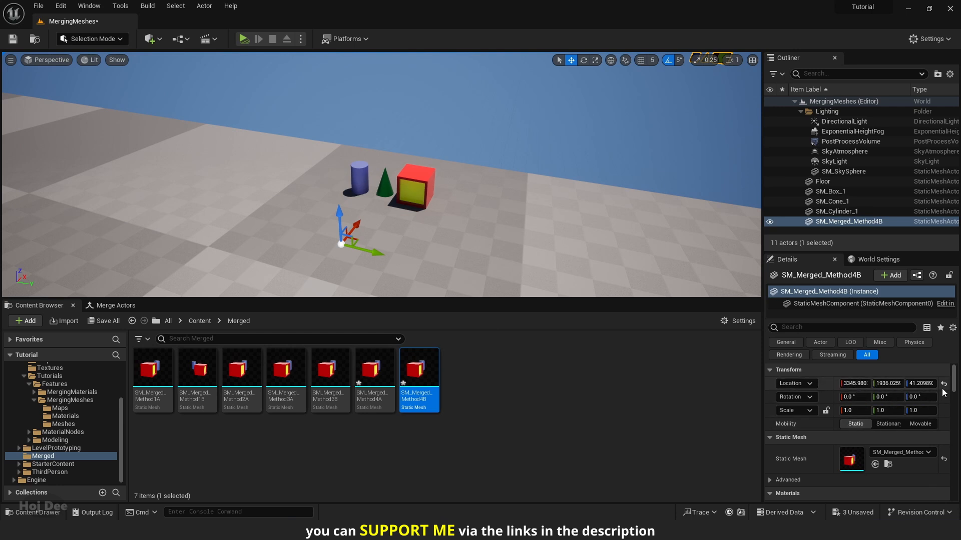
click(943, 384)
right_drag(577, 266, 455, 233)
Delete the placed SM_Merged_Method4B actor and select the original box, cone and cylinder together.
key(Delete)
right_drag(428, 180, 424, 183)
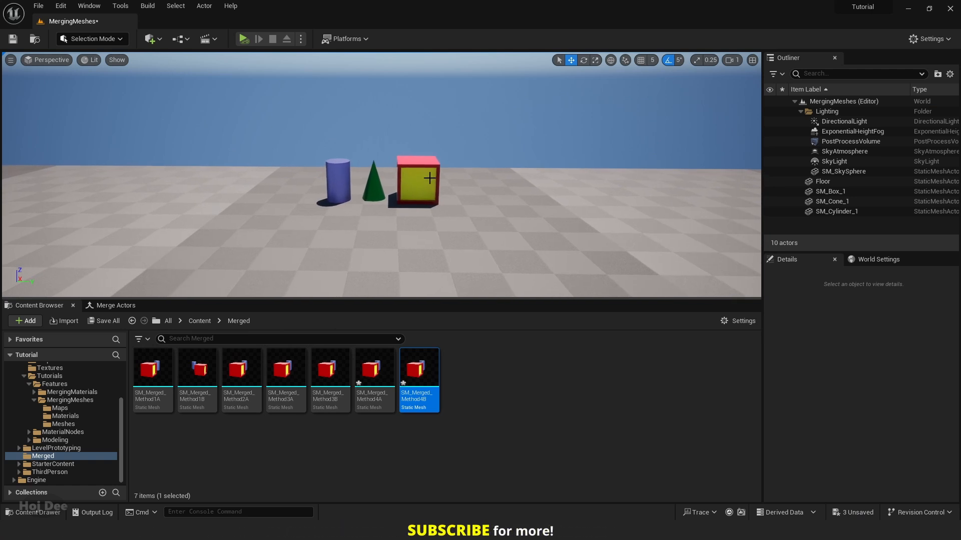
click(424, 179)
ctrl+click(374, 186)
ctrl+click(329, 192)
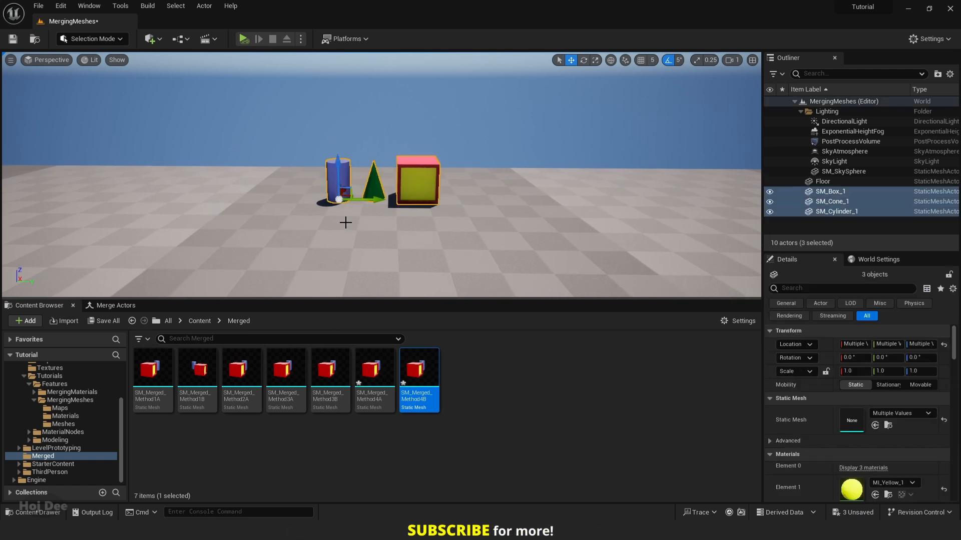
Disable Pivot Point at Zero in the merge settings and review the physics and material options below it.
click(111, 306)
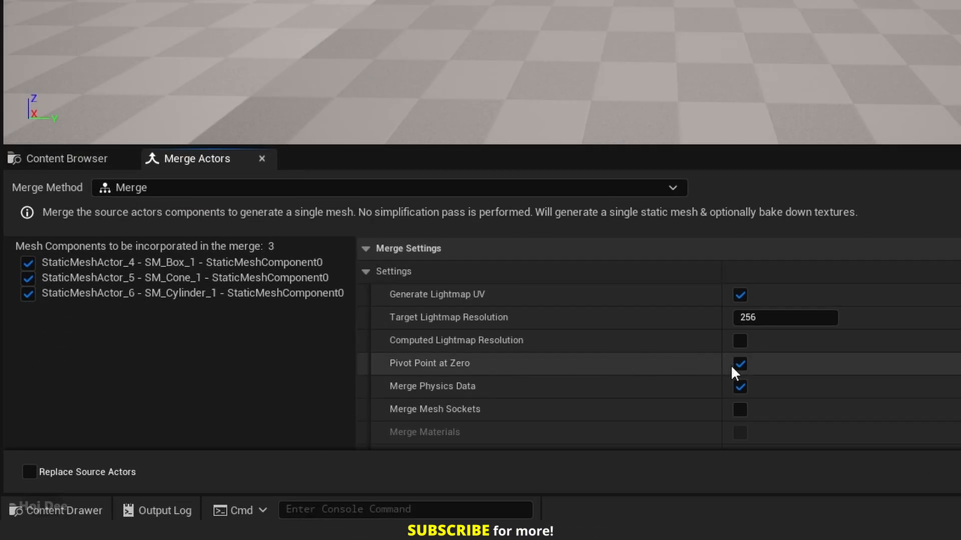
click(738, 364)
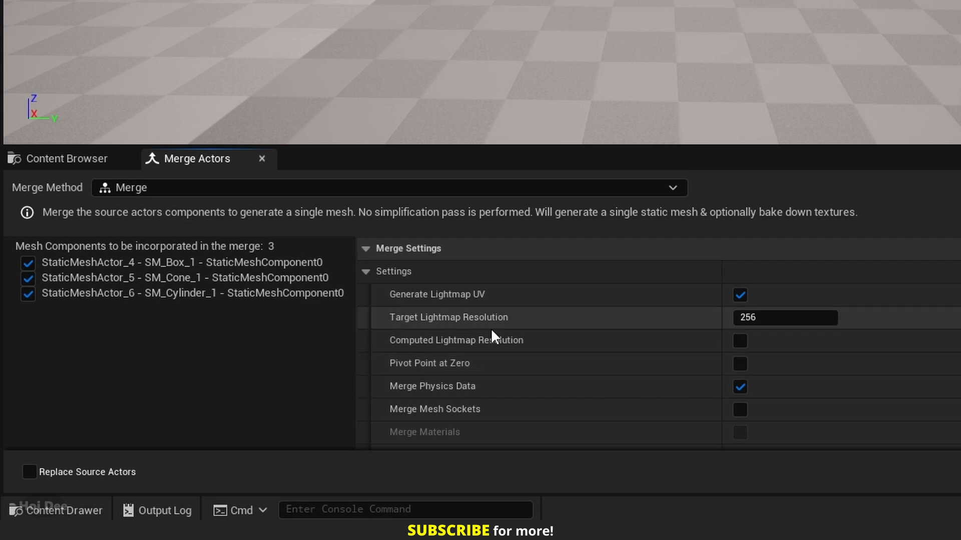
scroll(491, 336, down, 4)
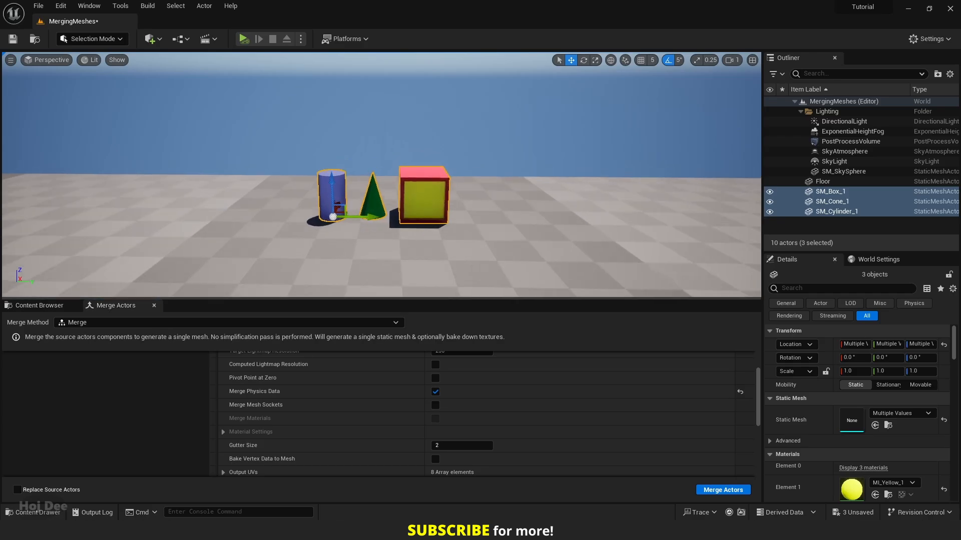
Turn on the collision display in the viewport and examine the collision shapes of the box, cone and cylinder.
drag(354, 267, 355, 238)
middle_drag(355, 267, 355, 291)
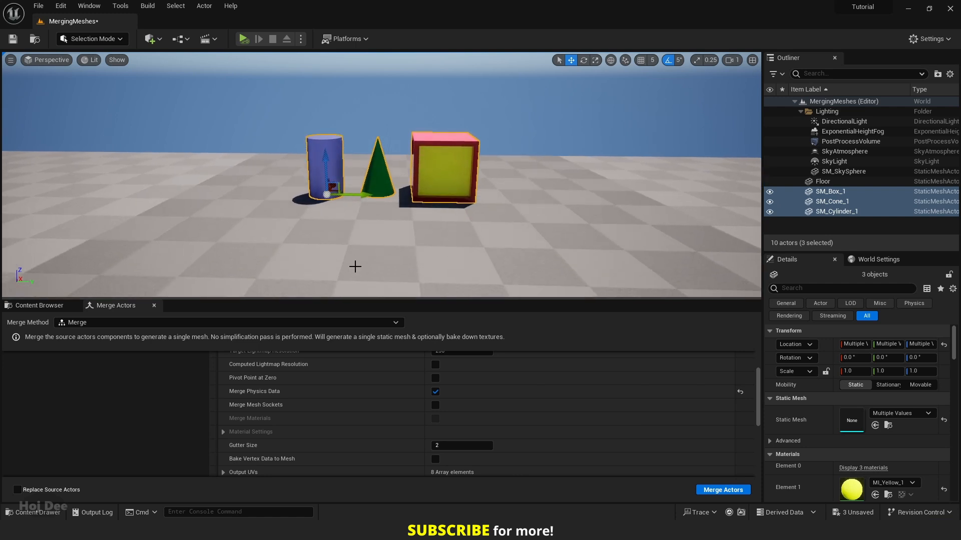
key(alt+c)
right_drag(359, 259, 362, 240)
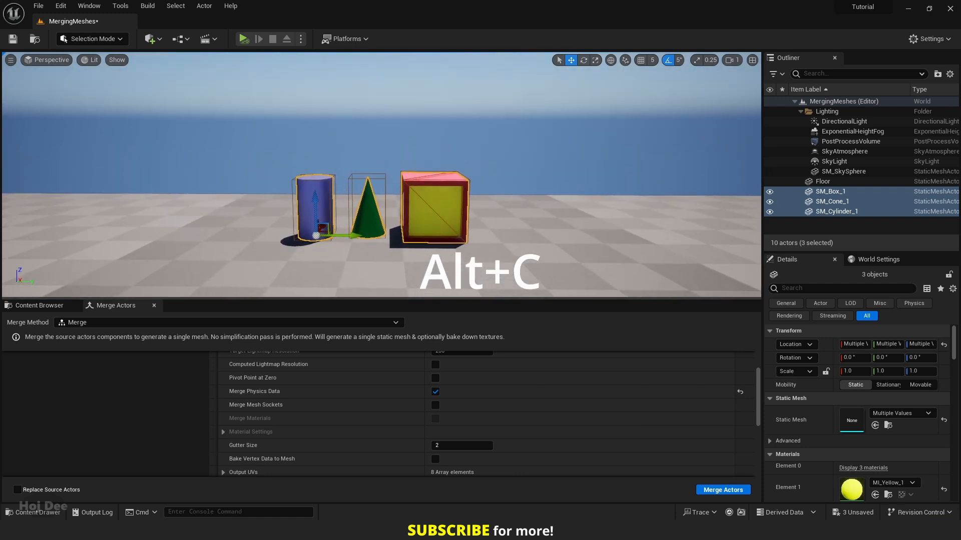
scroll(382, 270, up, 2)
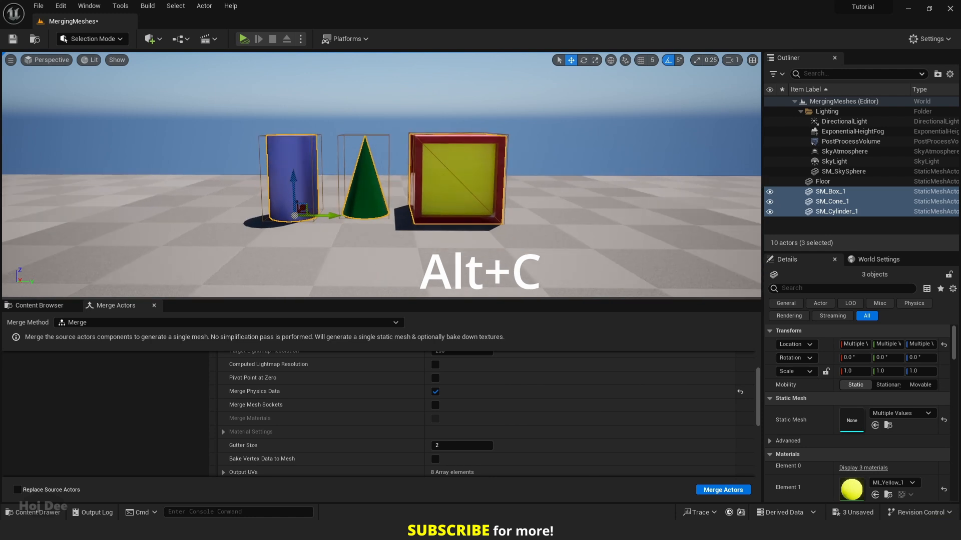
mouse_move(381, 269)
alt+mouse_down()
mouse_move(412, 300)
mouse_move(446, 307)
mouse_move(289, 283)
mouse_move(389, 274)
mouse_move(460, 300)
mouse_move(384, 268)
alt+mouse_up()
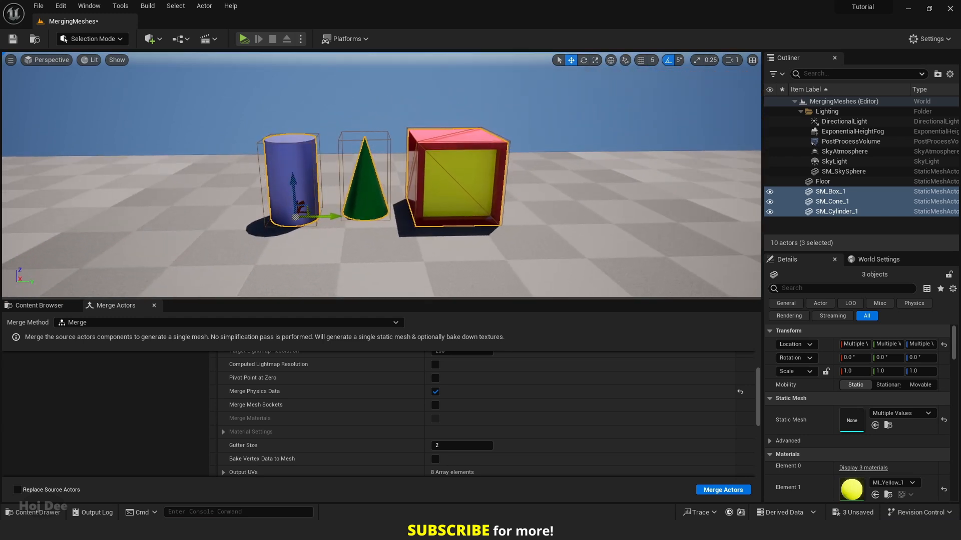
scroll(380, 266, down, 5)
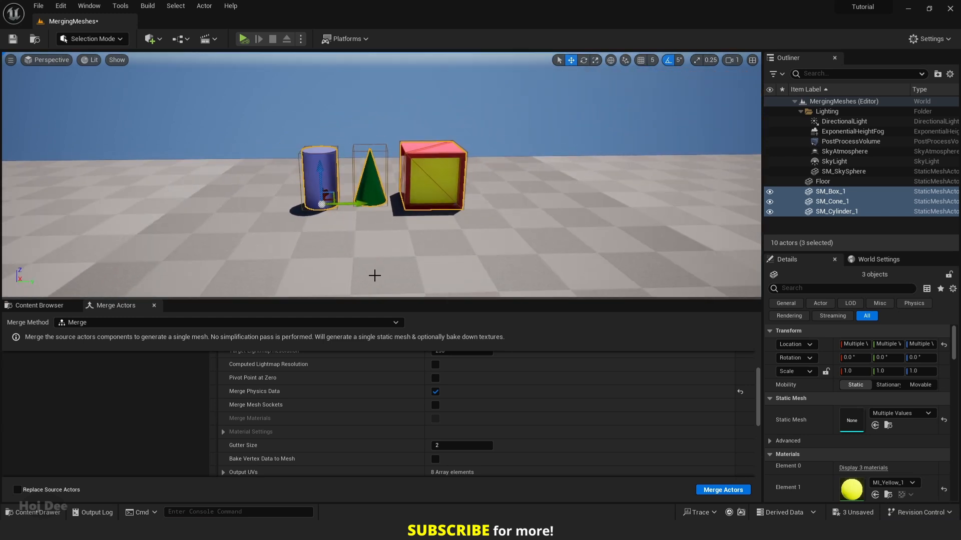
Merge the selected actors with Merge Physics Data enabled, saving the result as SM_Merged_Method4C in the Merged folder.
click(707, 490)
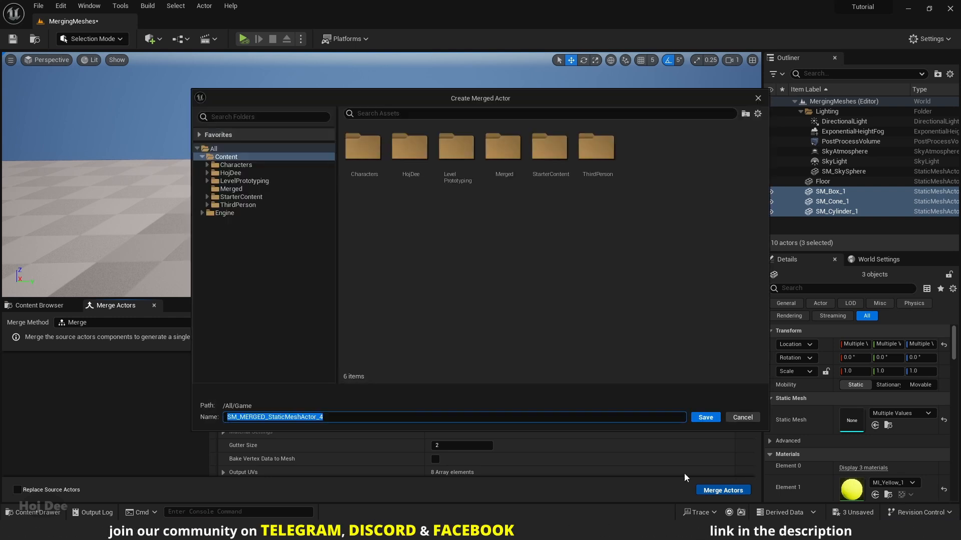
double_click(513, 150)
click(643, 159)
click(302, 417)
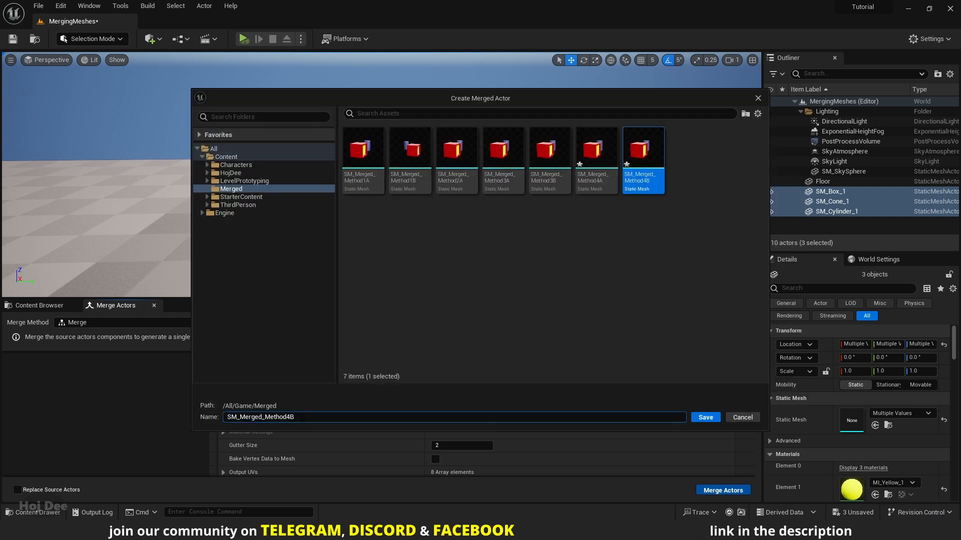
click(705, 417)
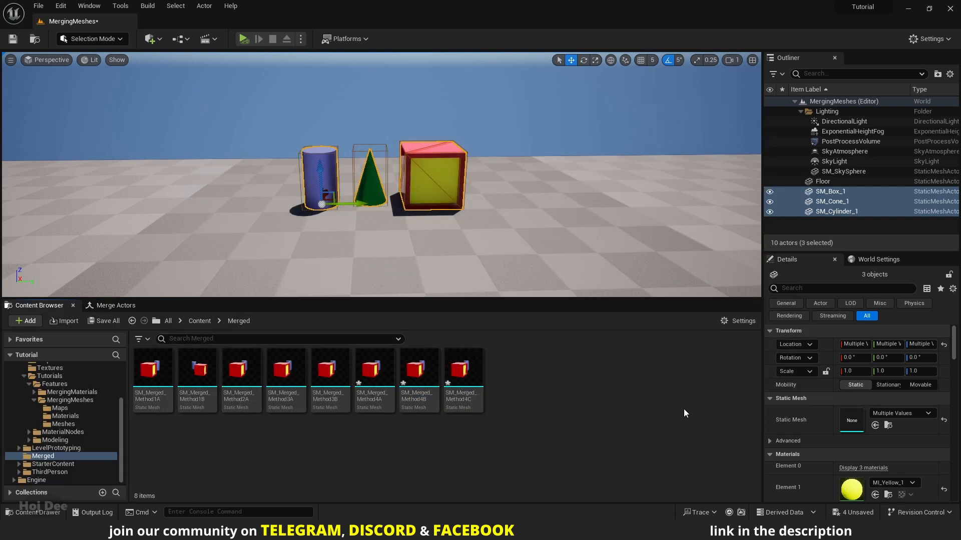
Place SM_Merged_Method4C in front of the original meshes to examine its collision, and delete the placed actor.
click(534, 253)
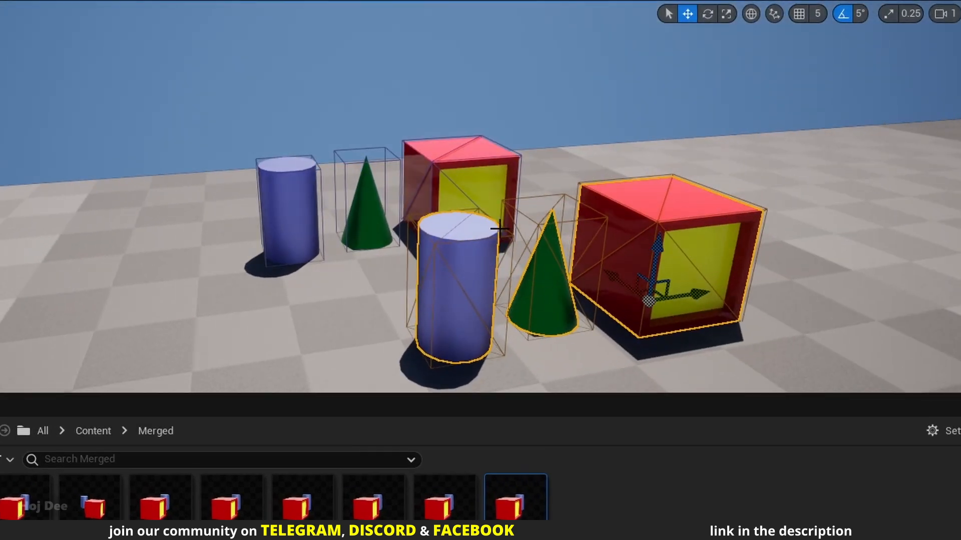
key(Delete)
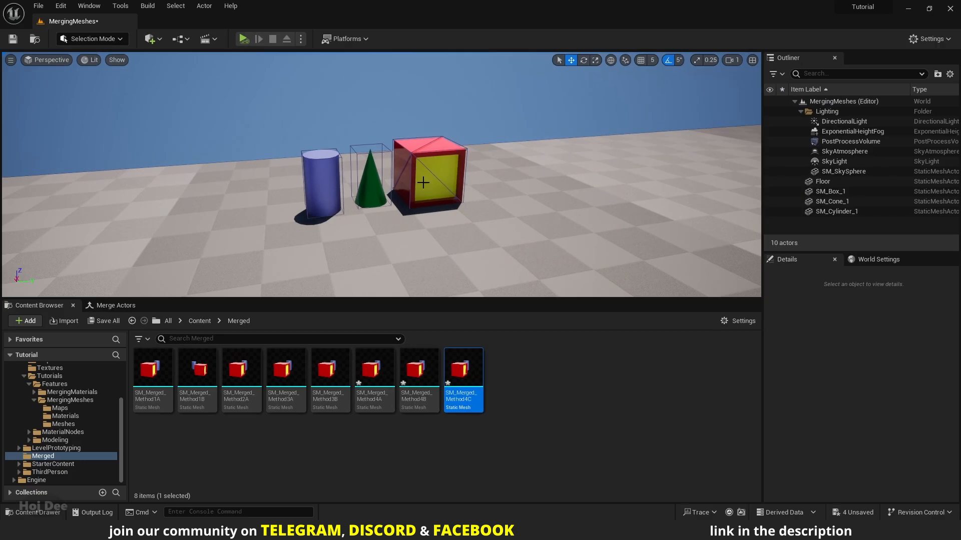
Select the original box, cone and cylinder together and disable Merge Physics Data in the merge settings.
click(453, 209)
ctrl+click(357, 219)
ctrl+click(320, 190)
click(118, 306)
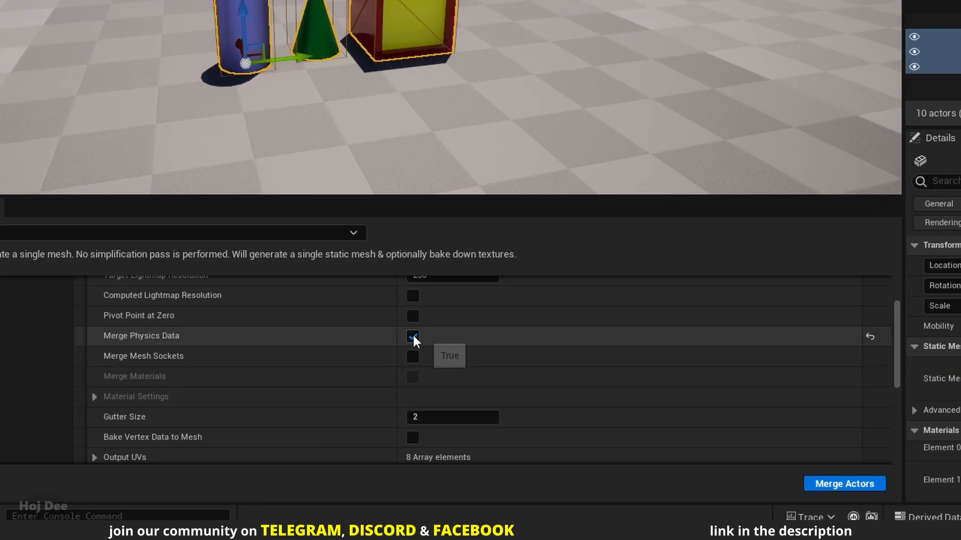
click(412, 336)
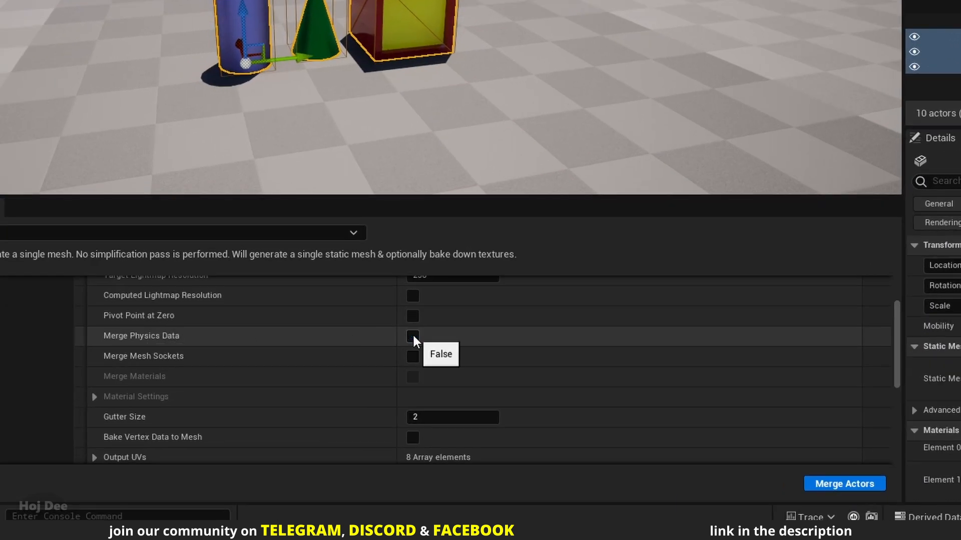
Merge the selected actors without physics data, saving the result as SM_Merged_Method4D in the Merged folder.
click(841, 484)
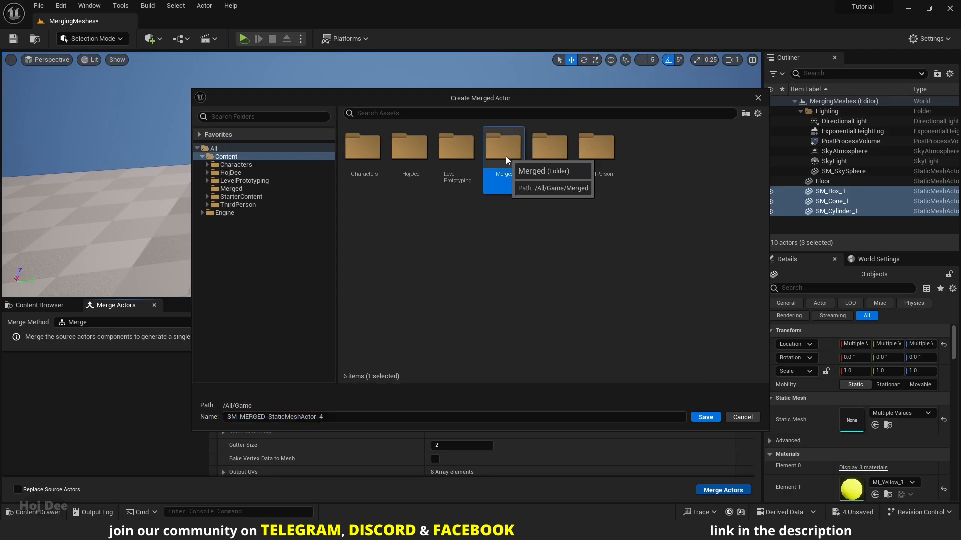
double_click(506, 150)
click(685, 153)
click(301, 419)
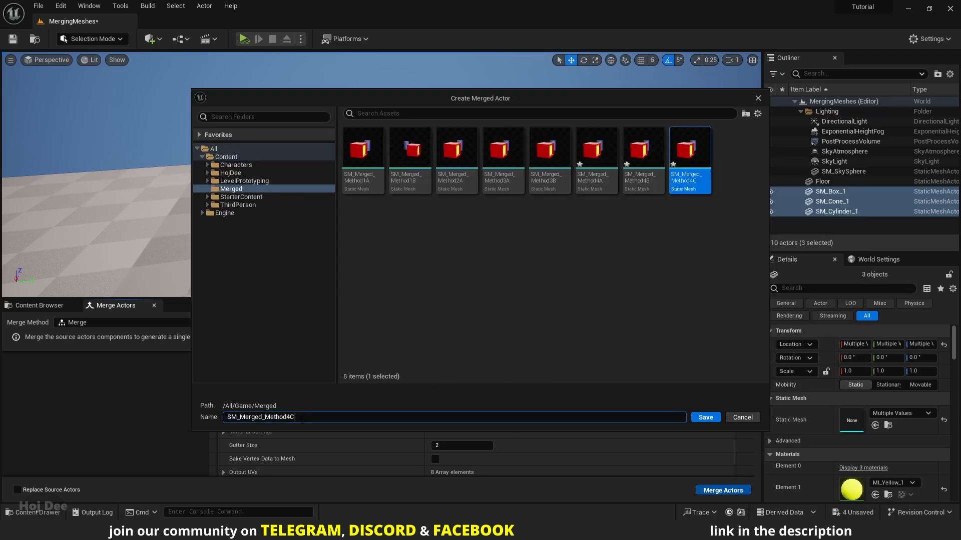
key(Return)
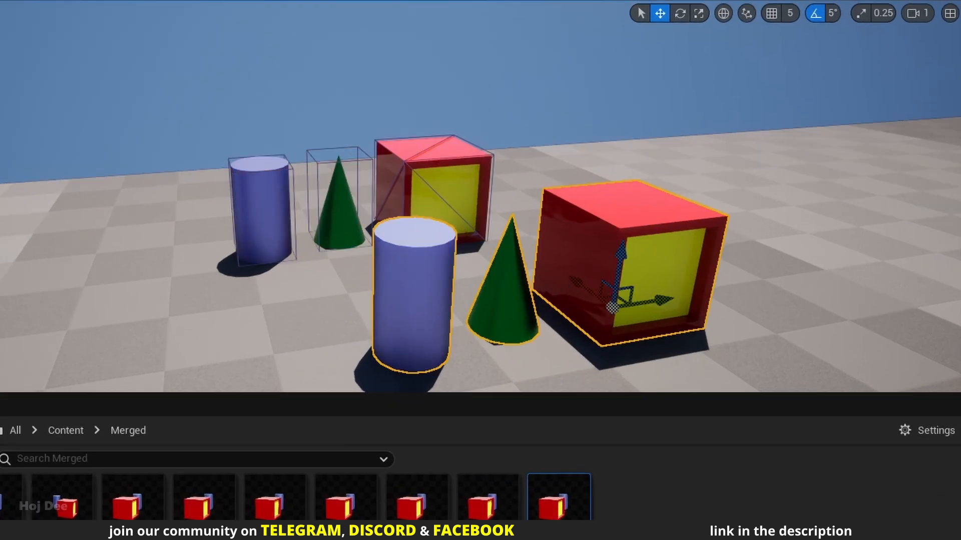
Examine the collision of SM_Merged_Method4D placed in front of the original meshes, and delete the placed actor.
alt+drag(542, 239, 563, 267)
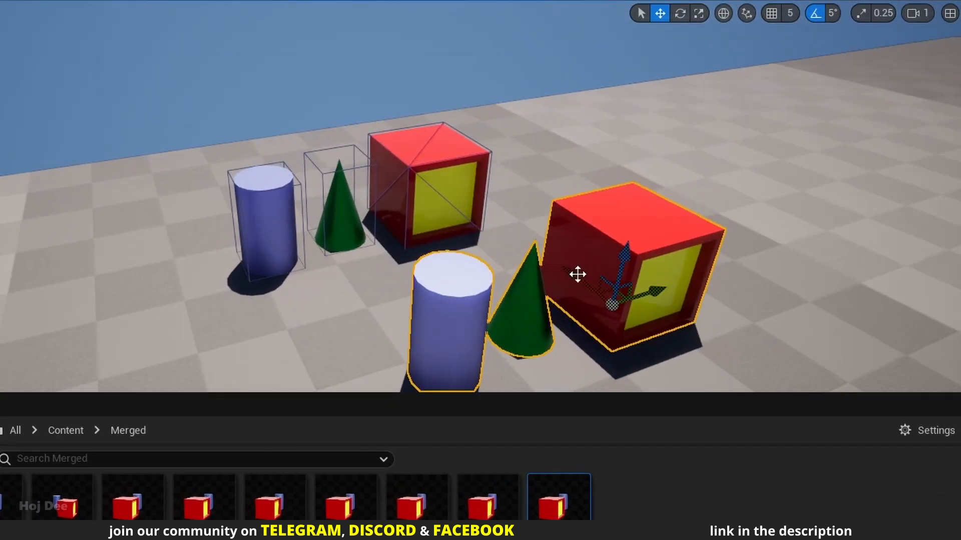
right_drag(542, 316, 541, 306)
key(Delete)
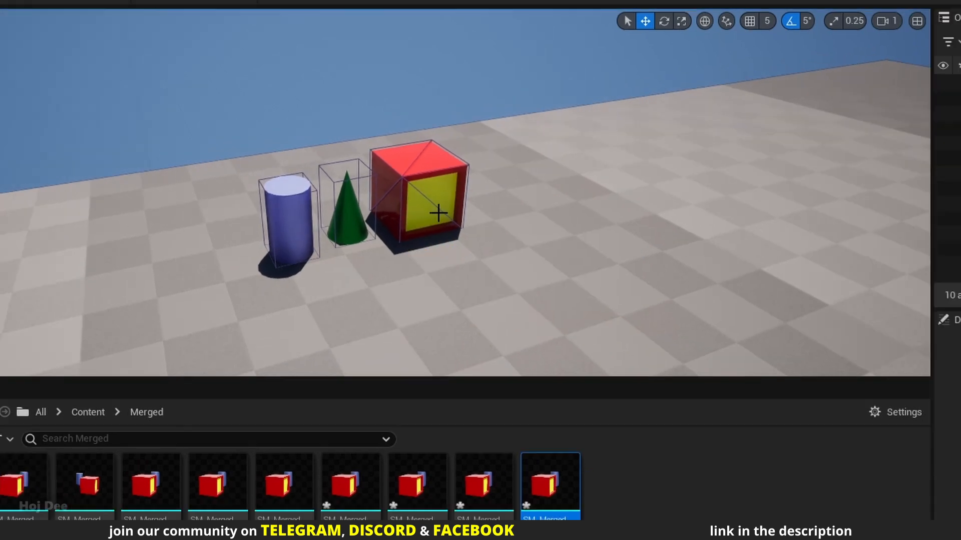
Select the original box, cone and cylinder together and focus the viewport on them.
click(438, 213)
ctrl+click(353, 219)
ctrl+click(290, 221)
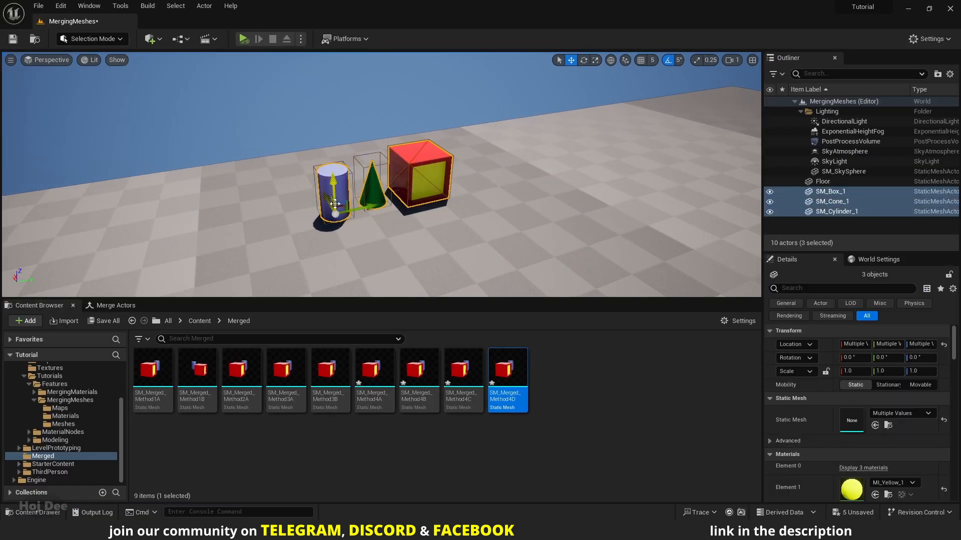
key(f)
alt+drag(387, 272, 379, 246)
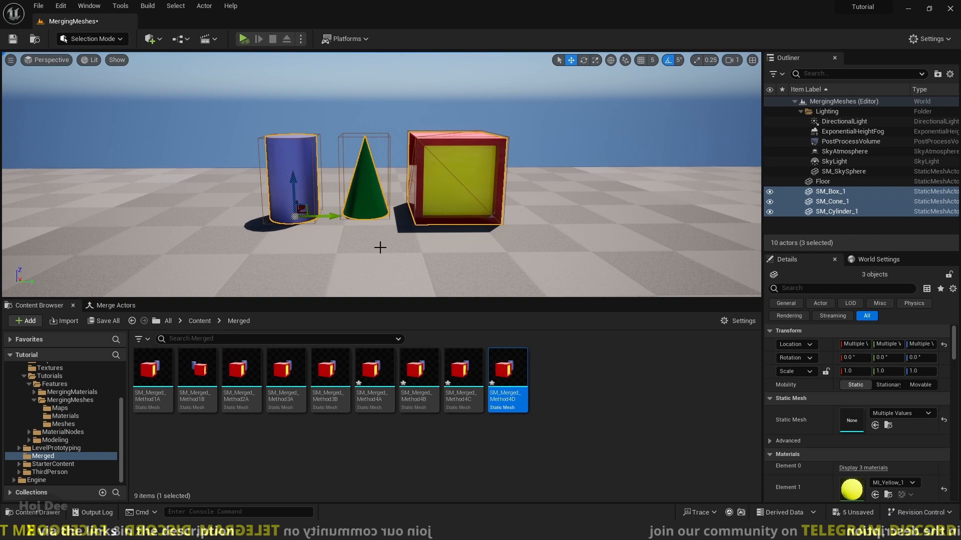
Re-enable Merge Physics Data in the merge settings and turn off the viewport's collision display.
click(113, 305)
click(436, 392)
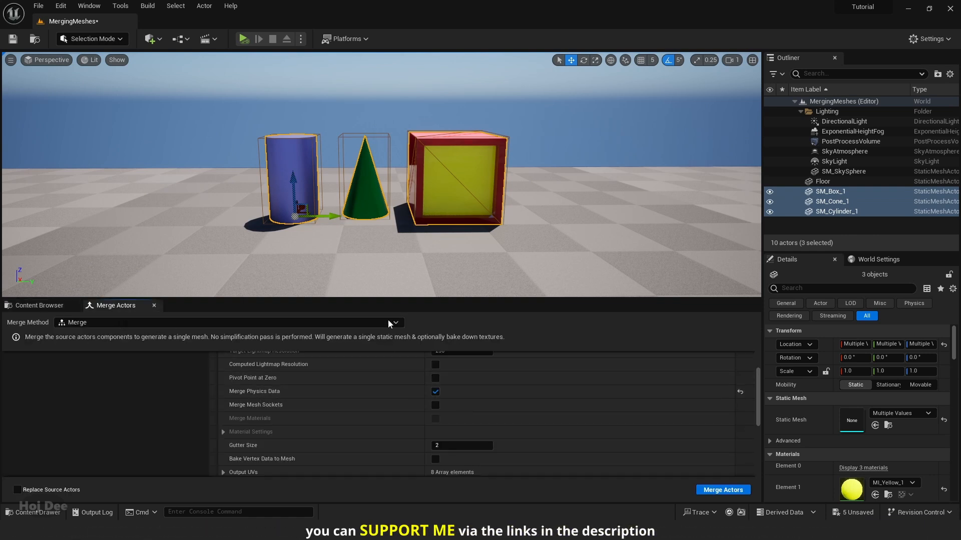
key(alt+c)
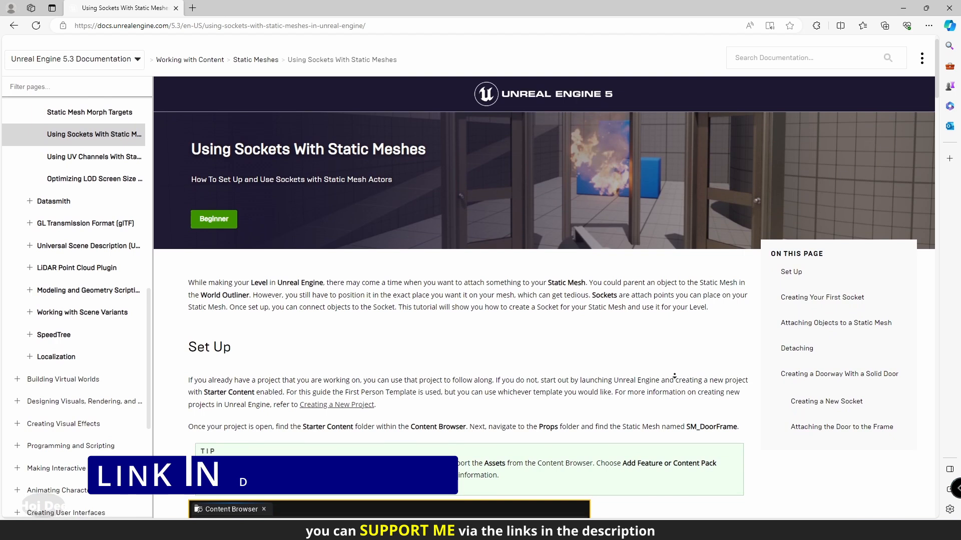
Read the introduction and Set Up section of the Using Sockets With Static Meshes documentation page.
scroll(674, 375, down, 1)
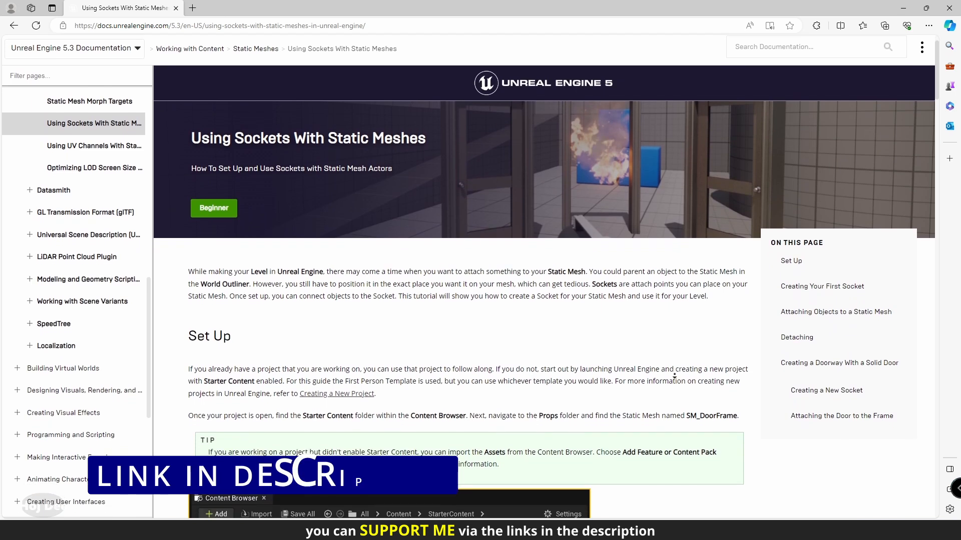
scroll(674, 375, down, 1)
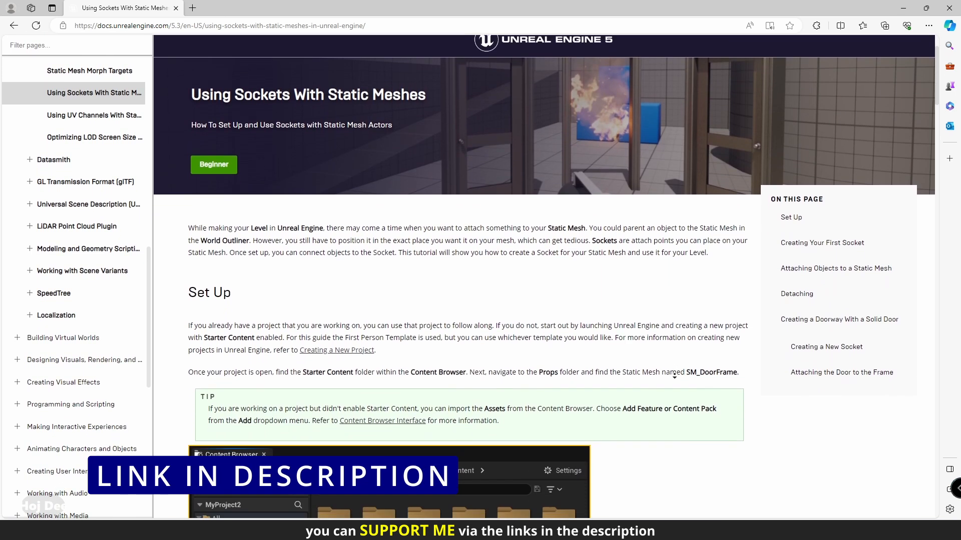
scroll(674, 376, down, 2)
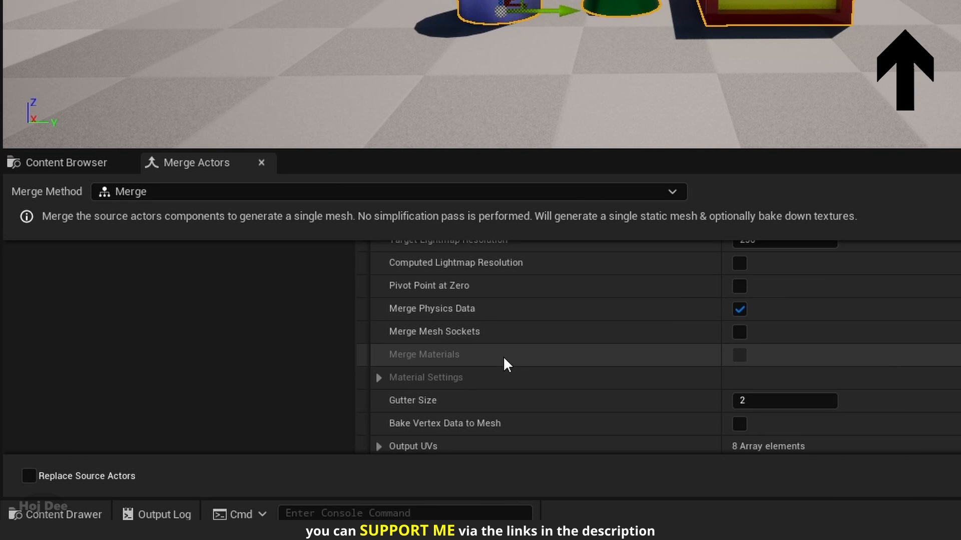
Examine the Output UVs entries in the merge settings, keeping Output Channel for index 0, and collapse the list.
scroll(503, 354, down, 2)
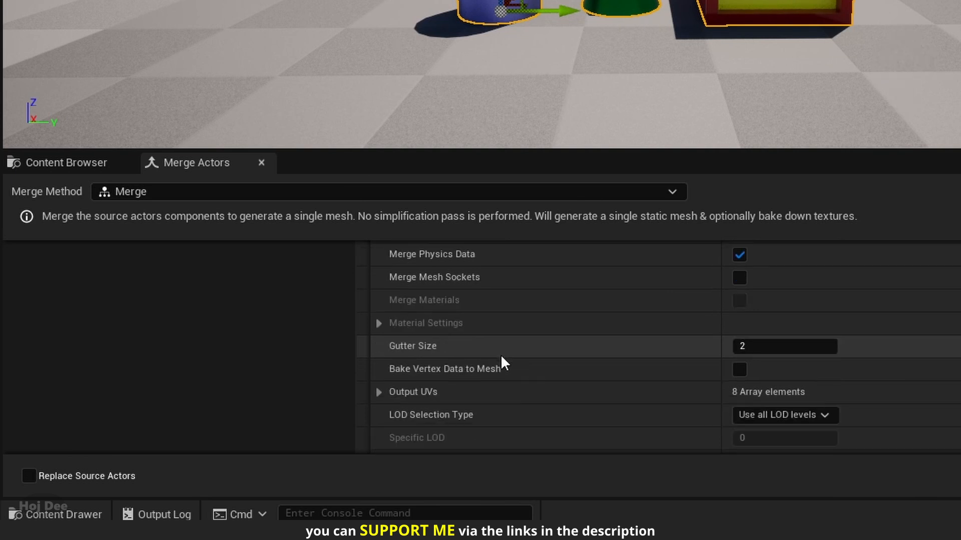
scroll(501, 361, down, 1)
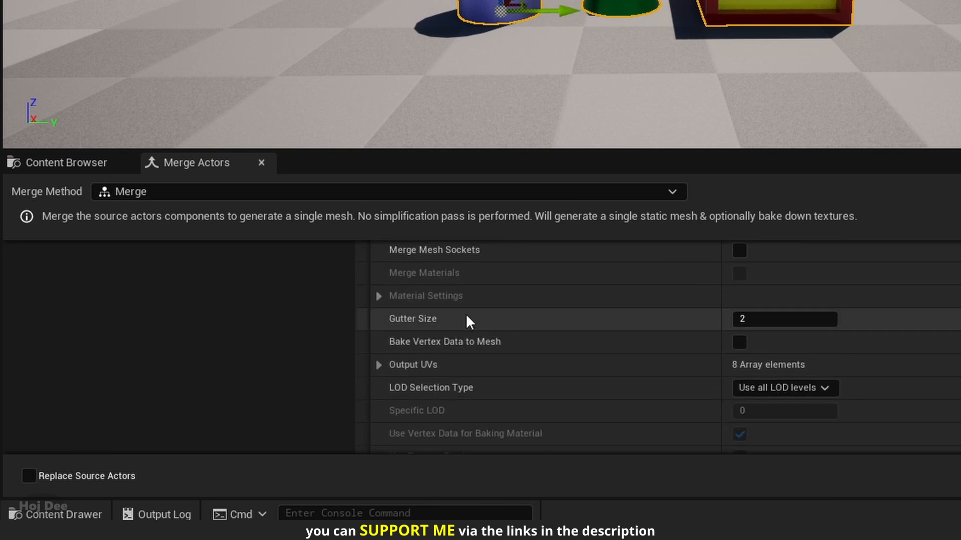
scroll(497, 365, down, 2)
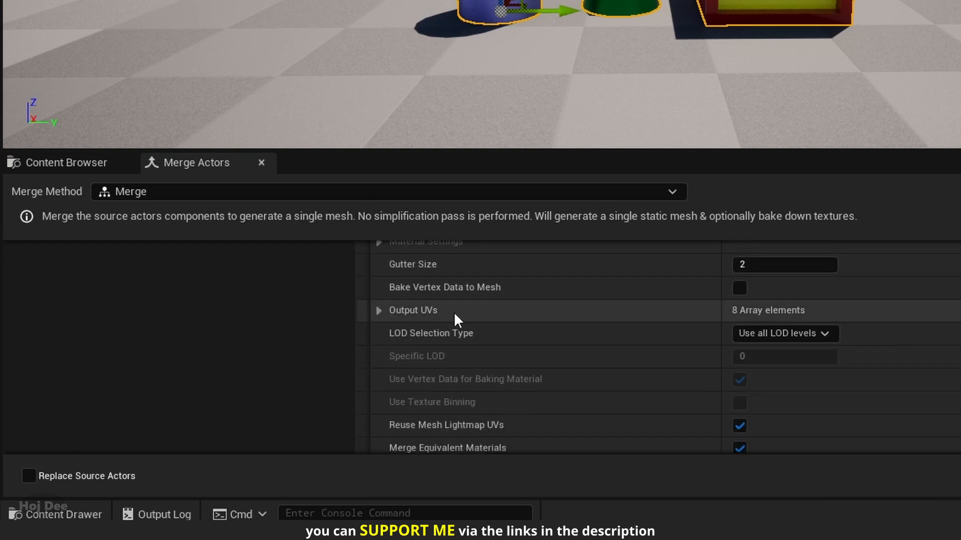
click(378, 311)
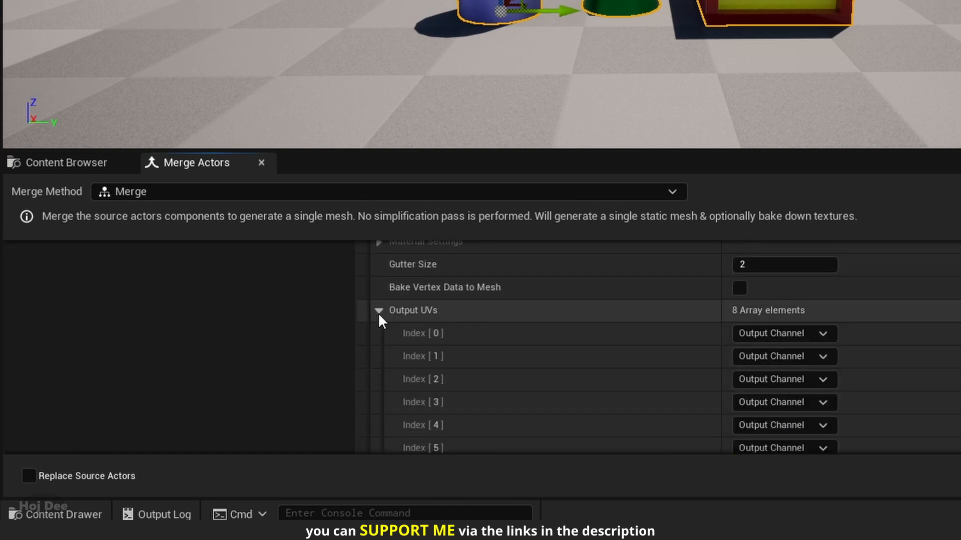
scroll(514, 335, down, 3)
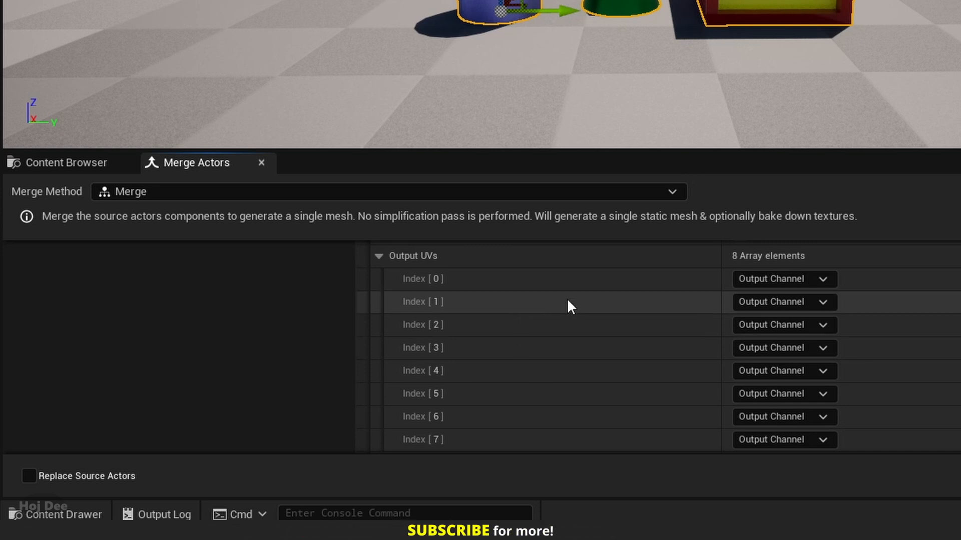
click(784, 274)
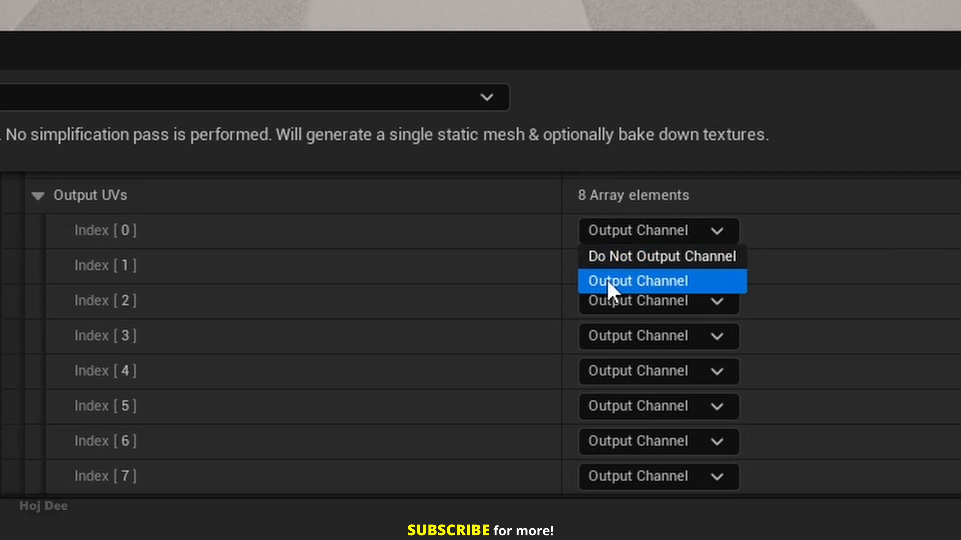
click(593, 278)
scroll(246, 260, up, 1)
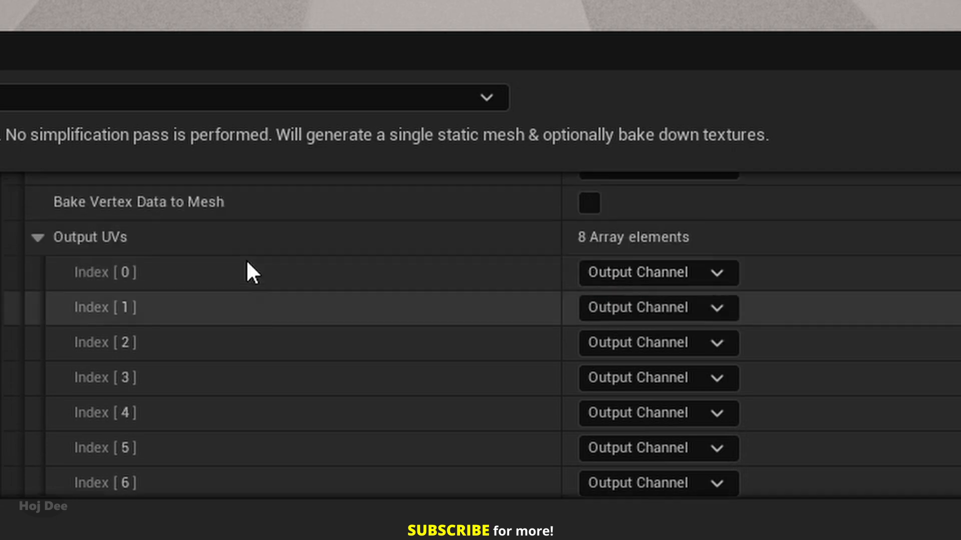
click(38, 237)
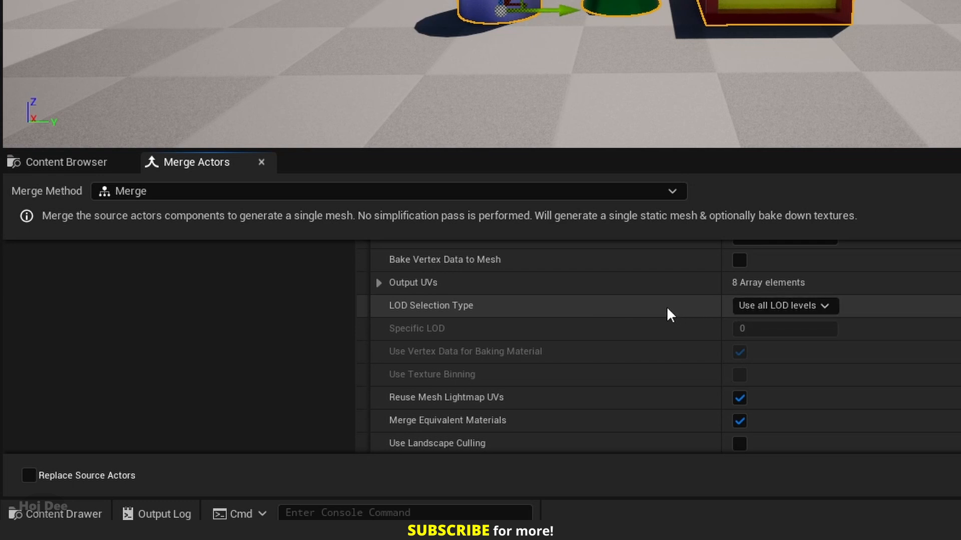
Examine the LOD Selection Type options and the remaining Merge settings below them.
click(766, 306)
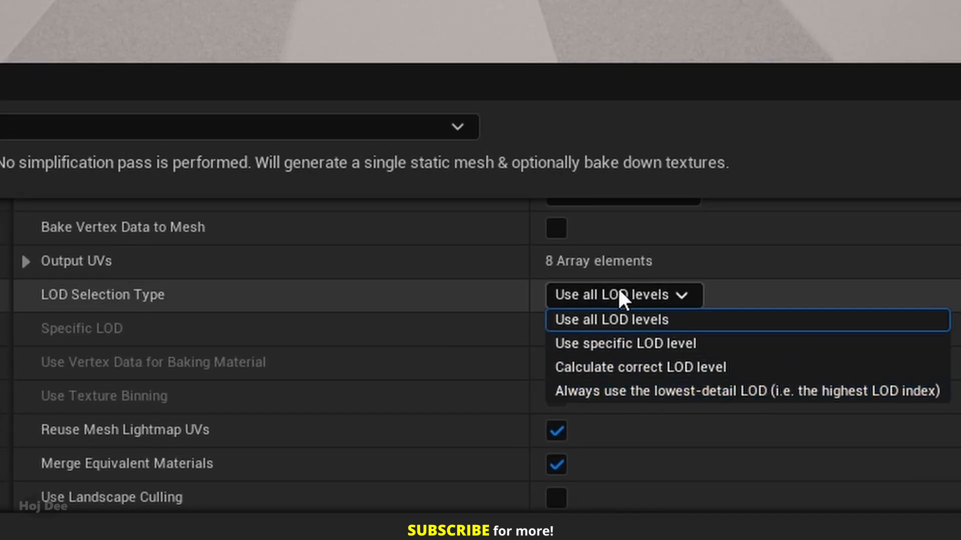
click(682, 299)
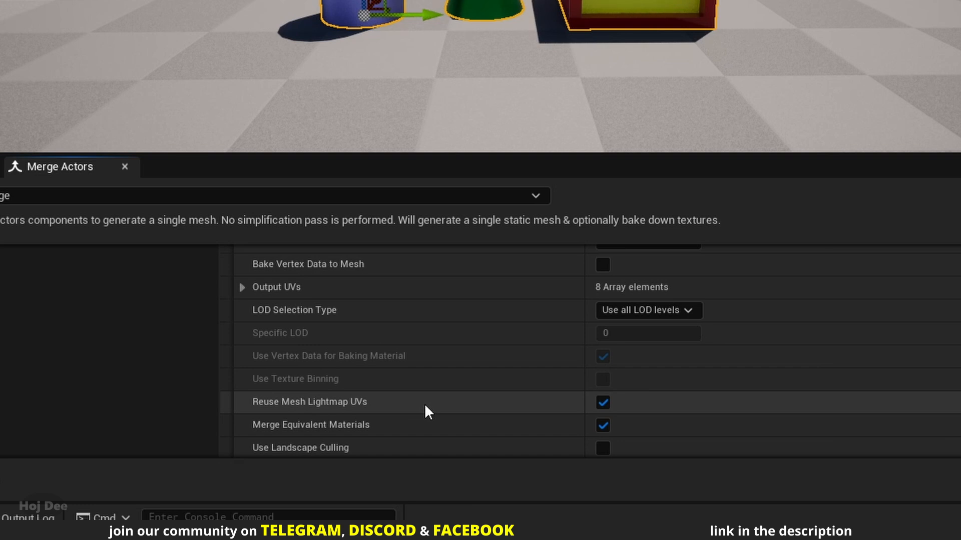
scroll(424, 403, down, 3)
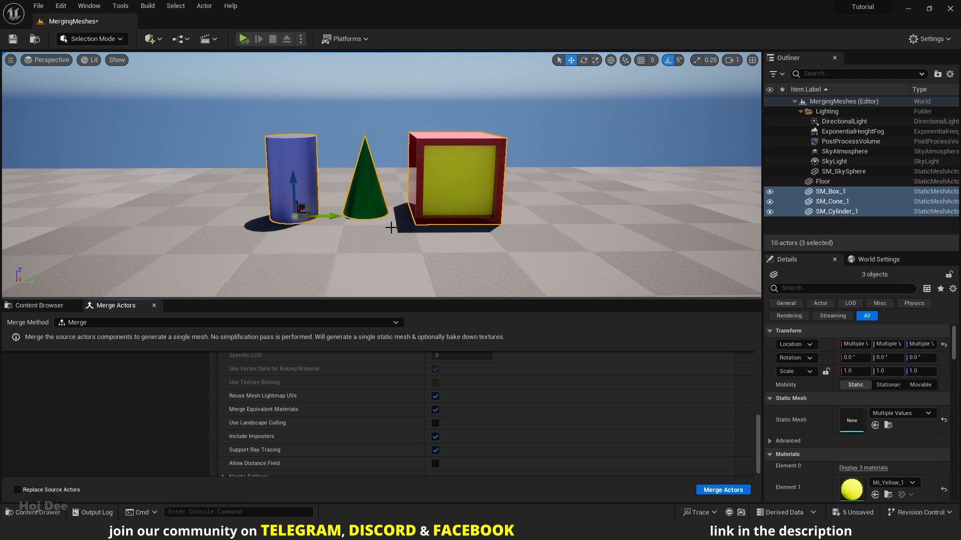
Locate the cylinder's MI_Blue_1 material in the project assets and apply it to the cone.
click(290, 185)
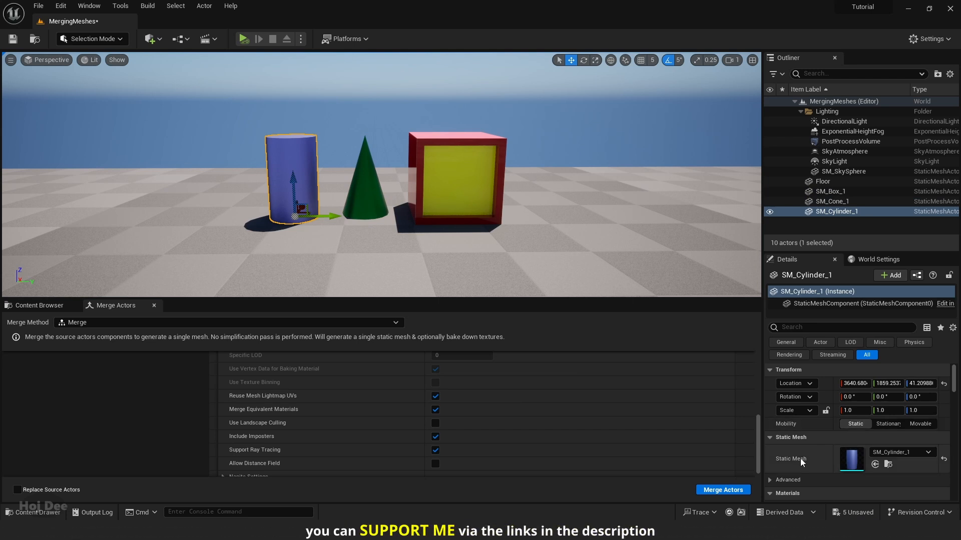
scroll(800, 458, down, 2)
click(888, 456)
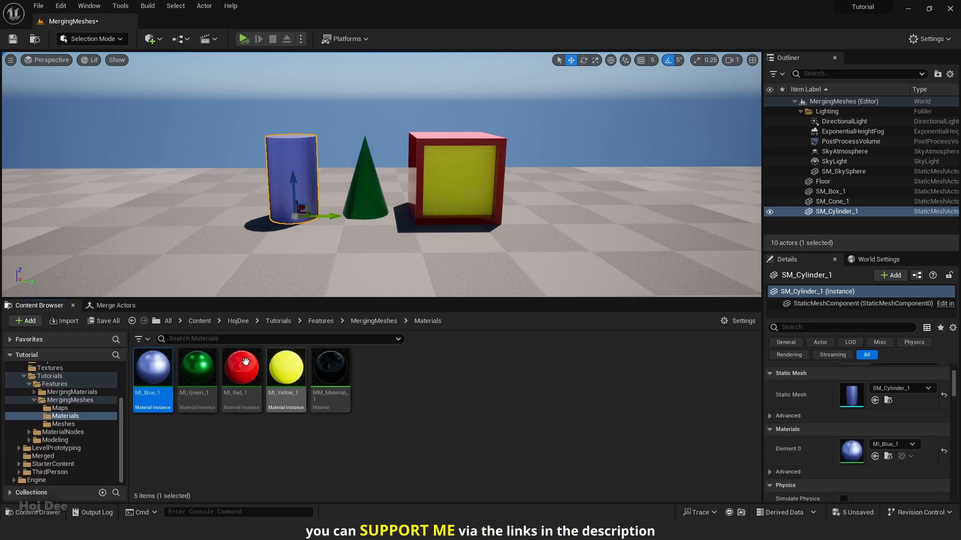
drag(153, 373, 356, 194)
Merge the box, cone and cylinder with the Merge method, saving the result as SM_Merged_Method4E in the Merged folder.
click(433, 187)
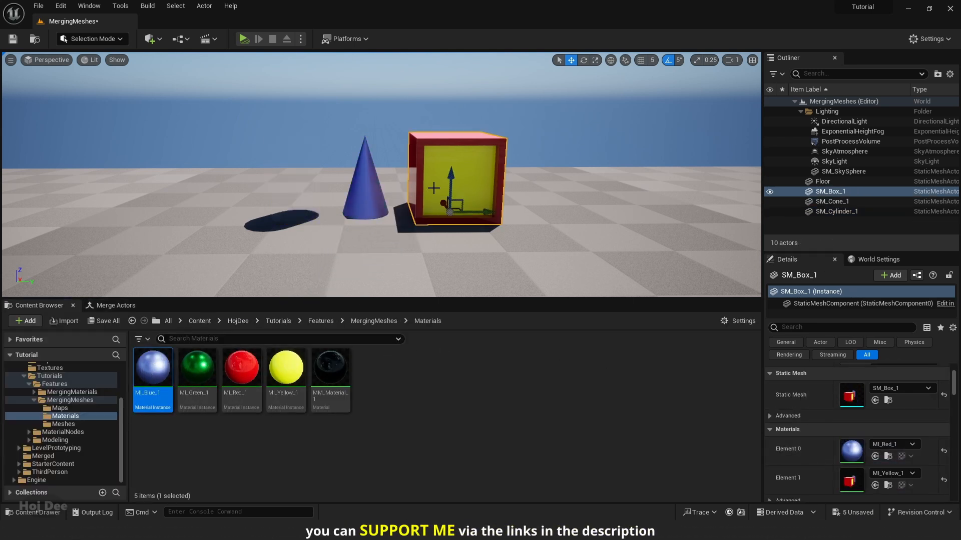
ctrl+click(366, 187)
ctrl+click(299, 191)
click(151, 306)
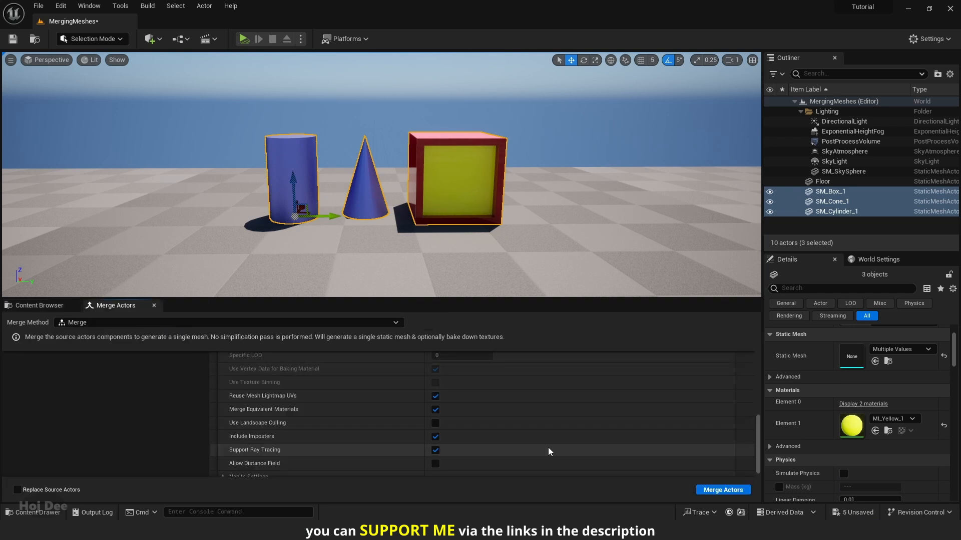
click(724, 491)
double_click(508, 157)
click(729, 166)
click(311, 418)
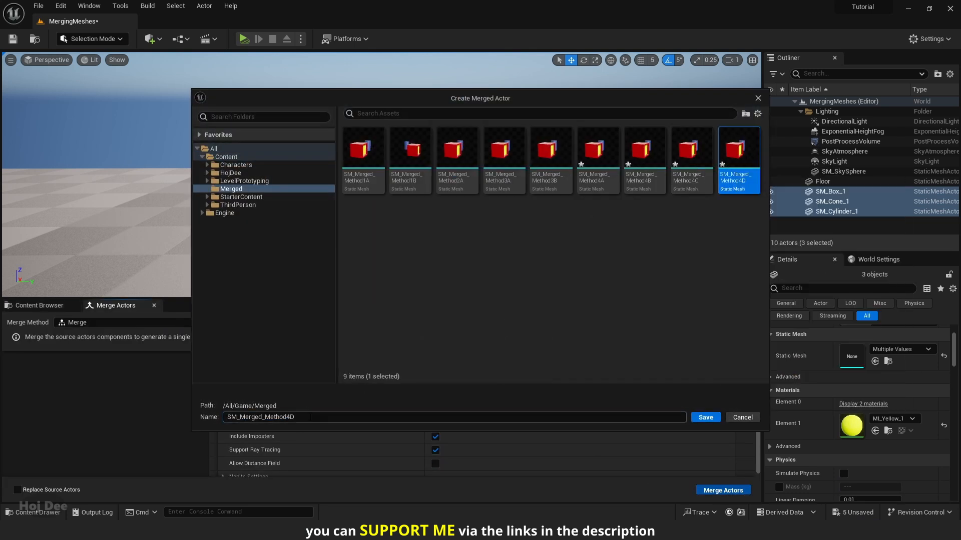
text(E)
click(705, 418)
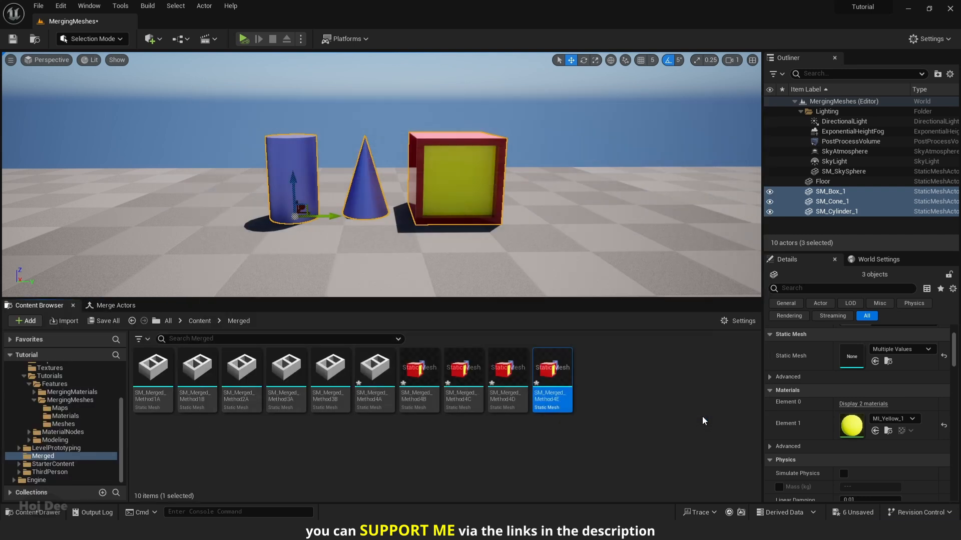
Place SM_Merged_Method4E in front of the original meshes and open the asset in the mesh editor in Unlit view.
drag(533, 363, 503, 247)
scroll(797, 459, down, 2)
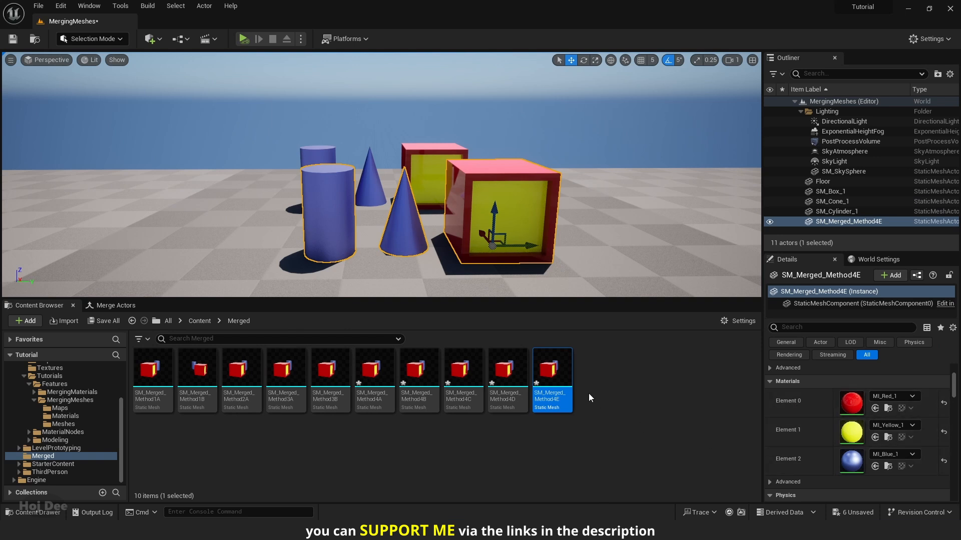
double_click(552, 369)
drag(480, 144, 469, 5)
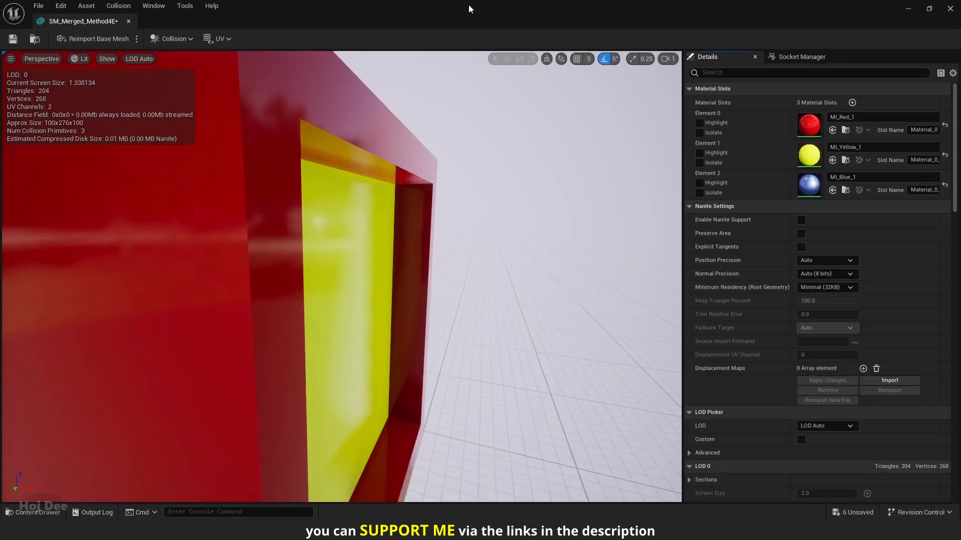
scroll(381, 234, down, 5)
key(alt+3)
alt+drag(381, 234, 325, 242)
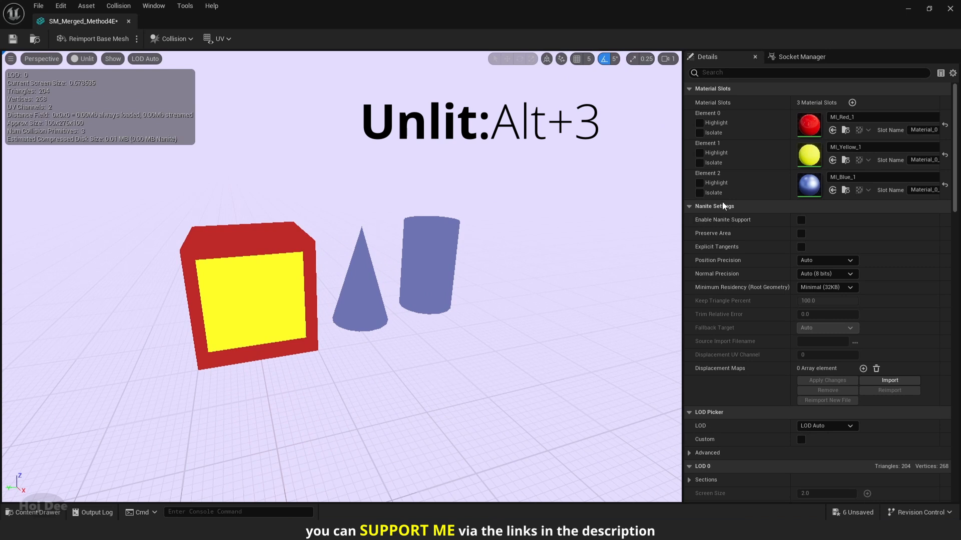
Isolate material Element 2 of the merged mesh and examine which parts use MI_Blue_1.
click(700, 193)
alt+drag(495, 285, 408, 290)
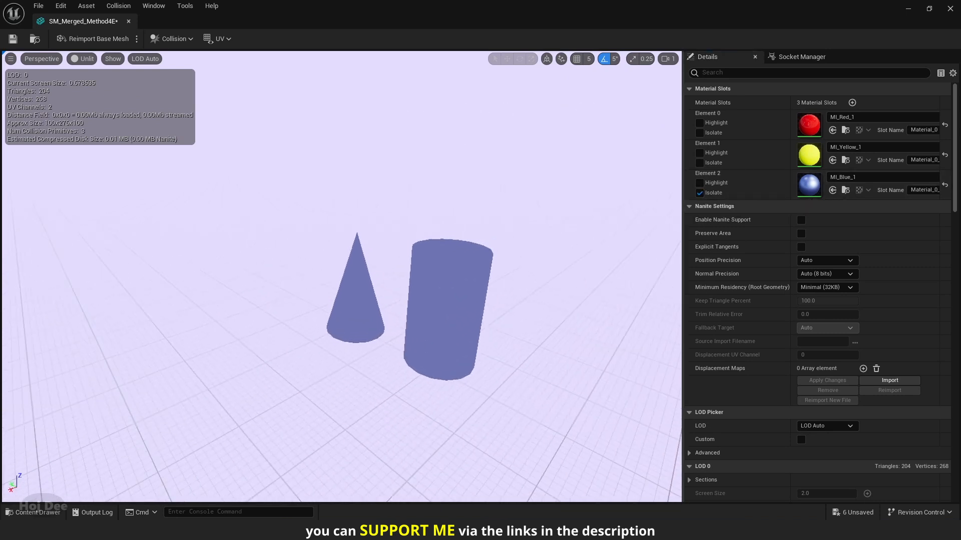
mouse_move(310, 203)
alt+mouse_down()
mouse_move(255, 200)
mouse_move(358, 221)
mouse_move(310, 204)
alt+mouse_up()
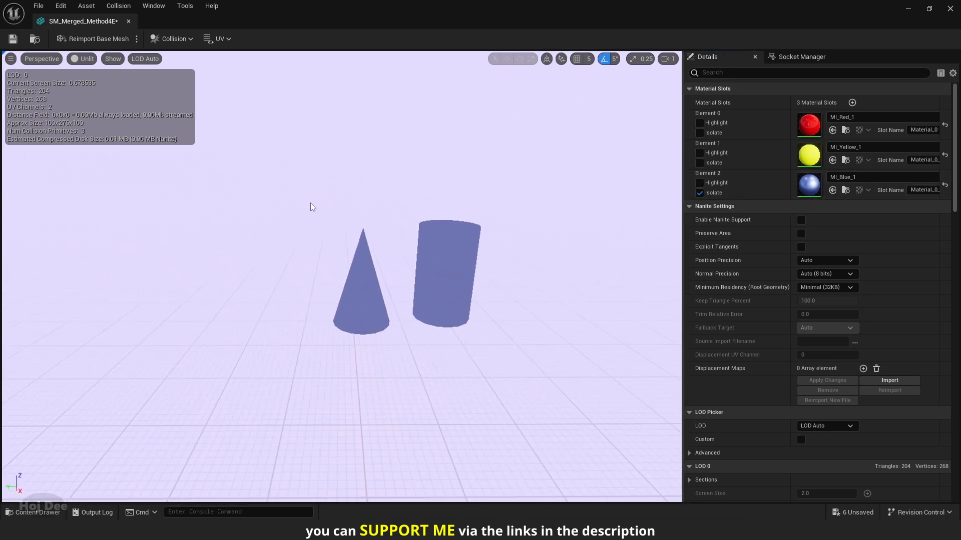
Close the mesh editor and delete the placed SM_Merged_Method4E actor from the level.
click(129, 21)
key(Delete)
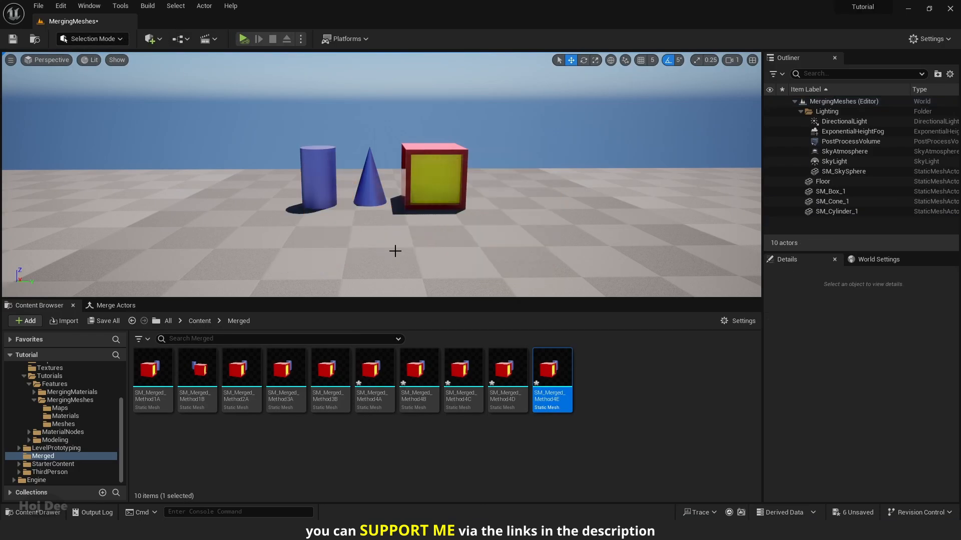
Duplicate the cone's MI_Blue_1 material as MI_Blue_2 and apply the duplicate to the cone.
click(364, 194)
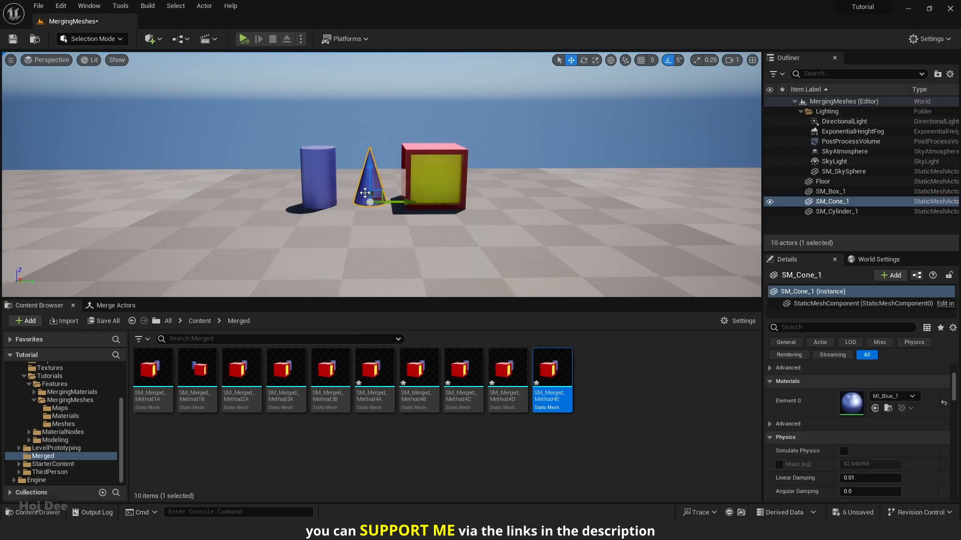
click(888, 408)
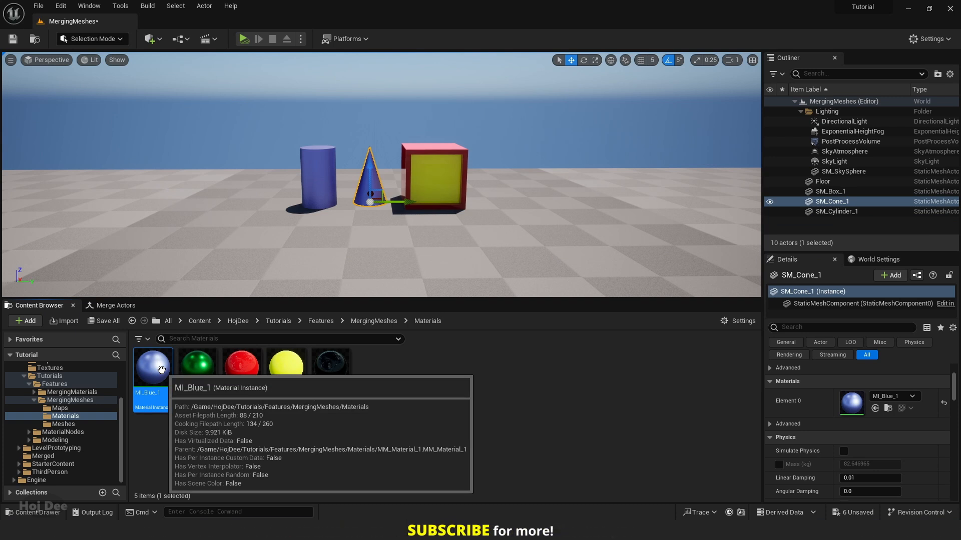
key(ctrl+d)
key(Return)
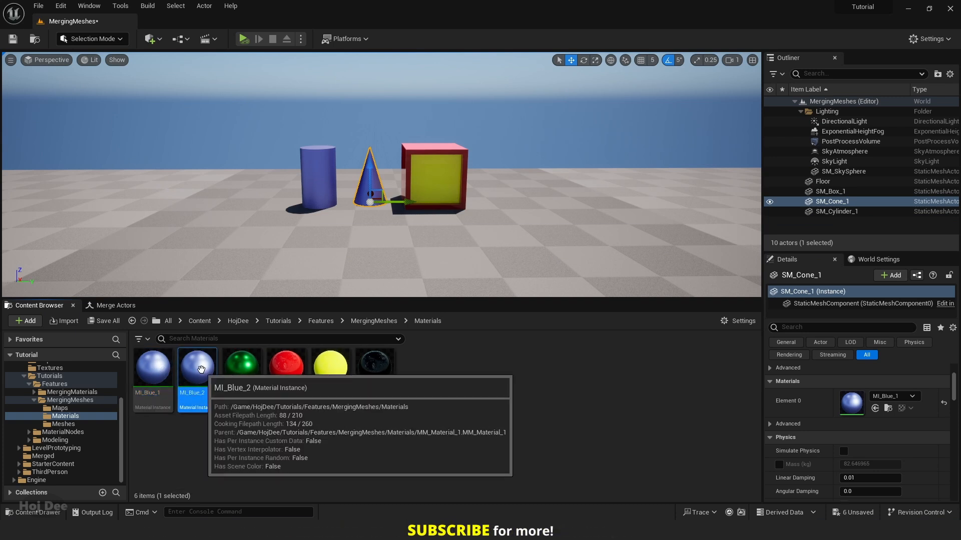
drag(198, 368, 372, 178)
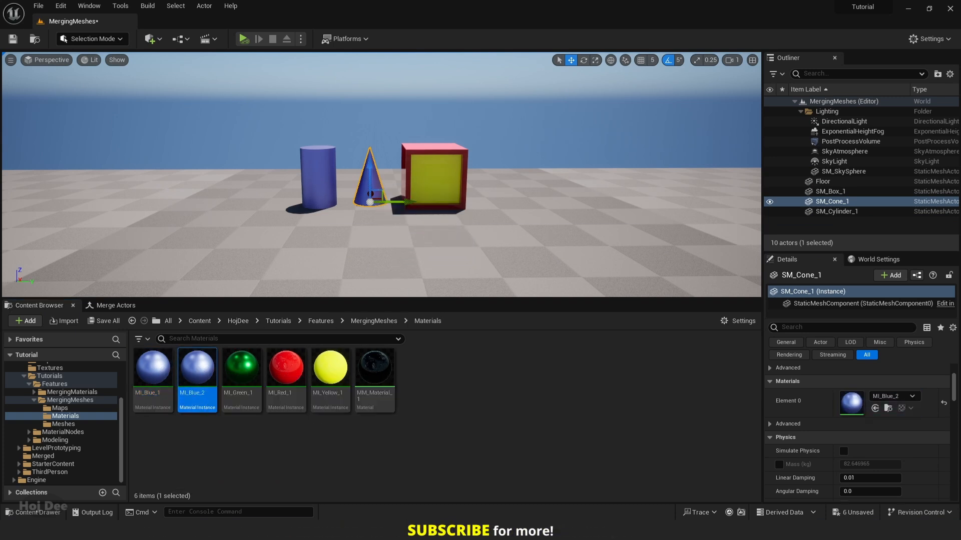
Merge the box, cone and cylinder again, saving the result as SM_Merged_Method4F in the Merged folder.
click(433, 178)
ctrl+click(371, 178)
ctrl+click(320, 177)
click(116, 306)
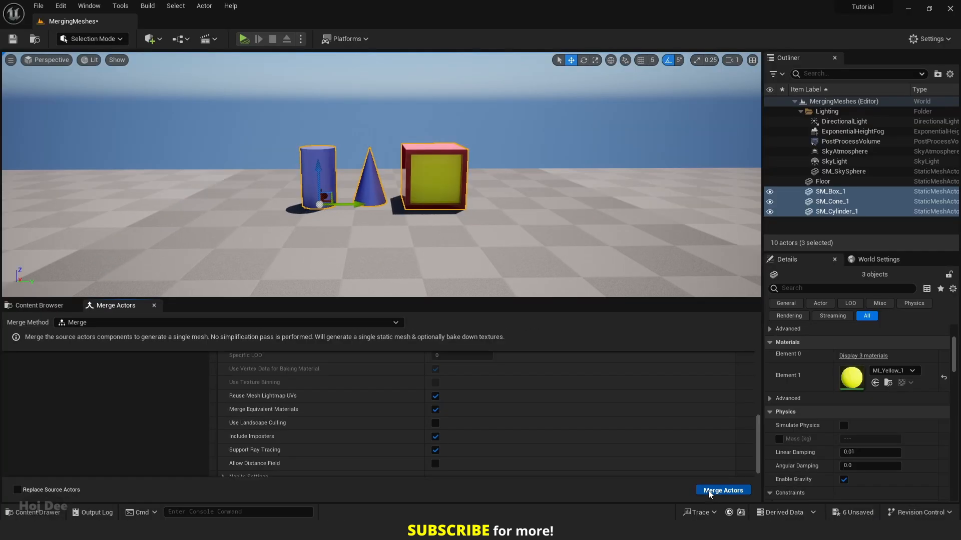
click(720, 491)
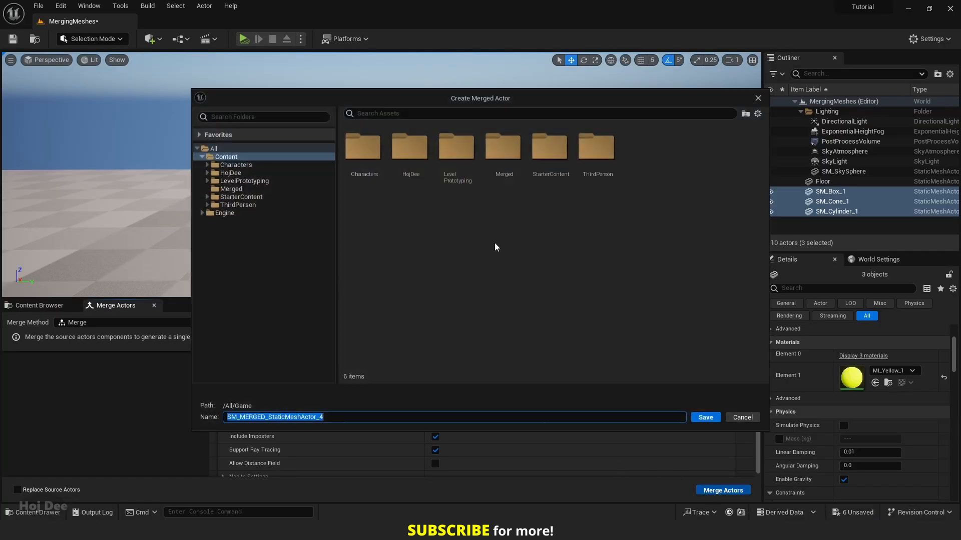
double_click(502, 148)
click(364, 230)
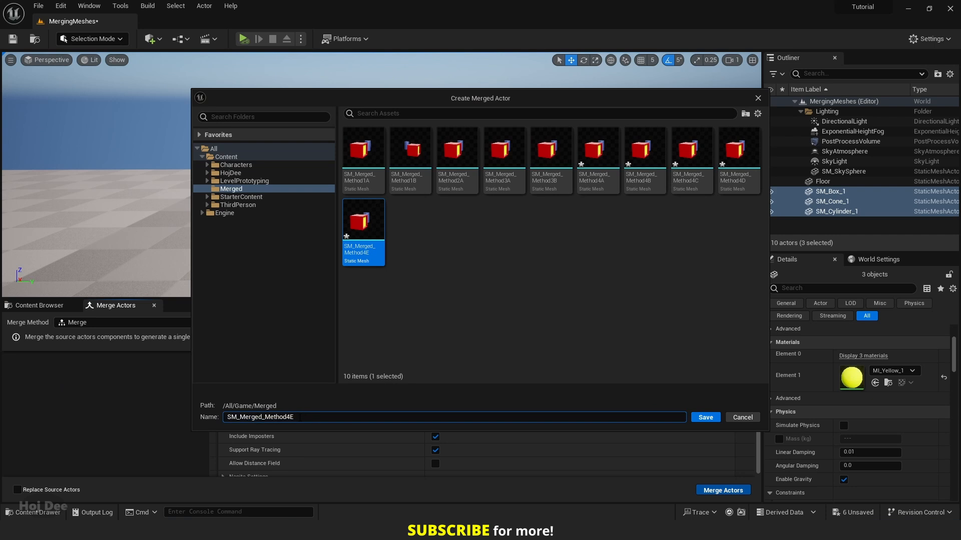
click(704, 417)
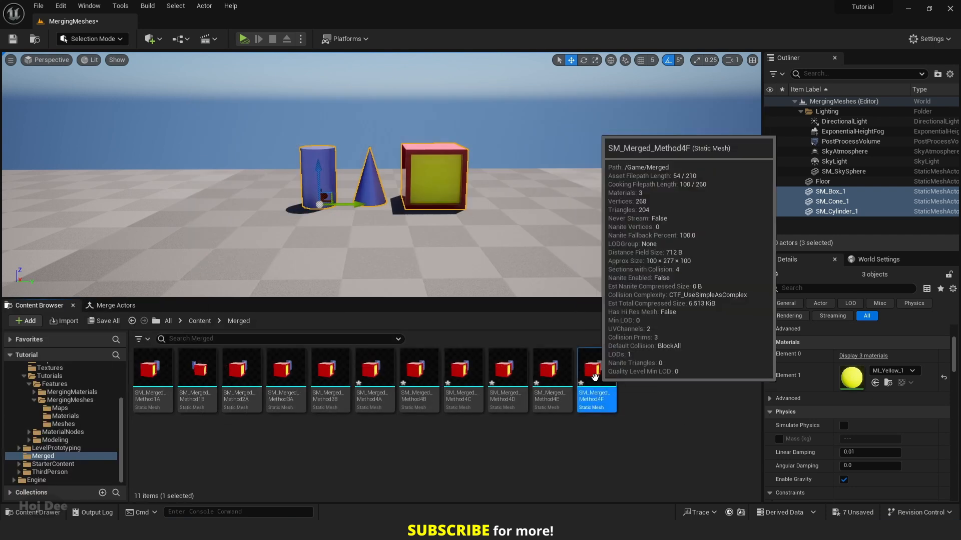
Place SM_Merged_Method4F in front of the source meshes, check its material elements, and delete the placed actor.
drag(595, 380, 472, 249)
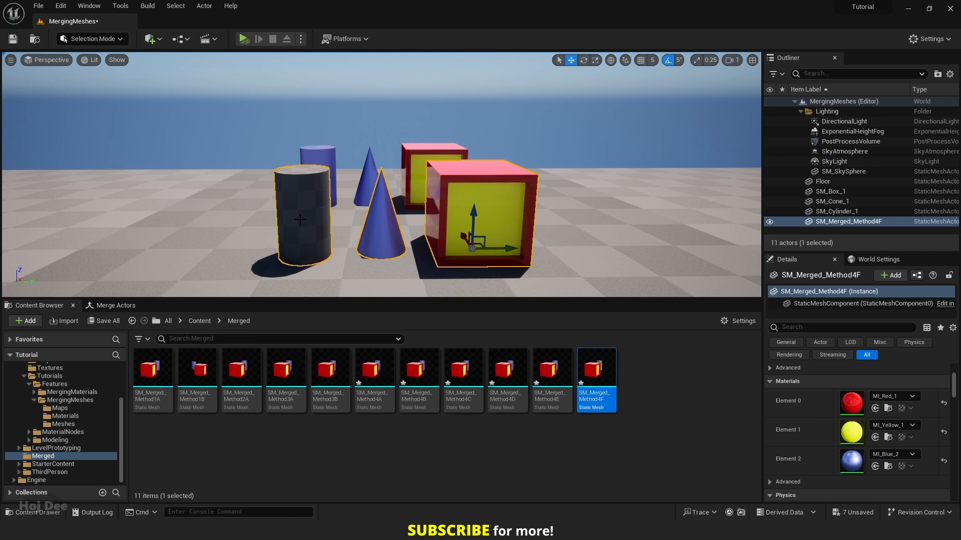
scroll(770, 398, up, 1)
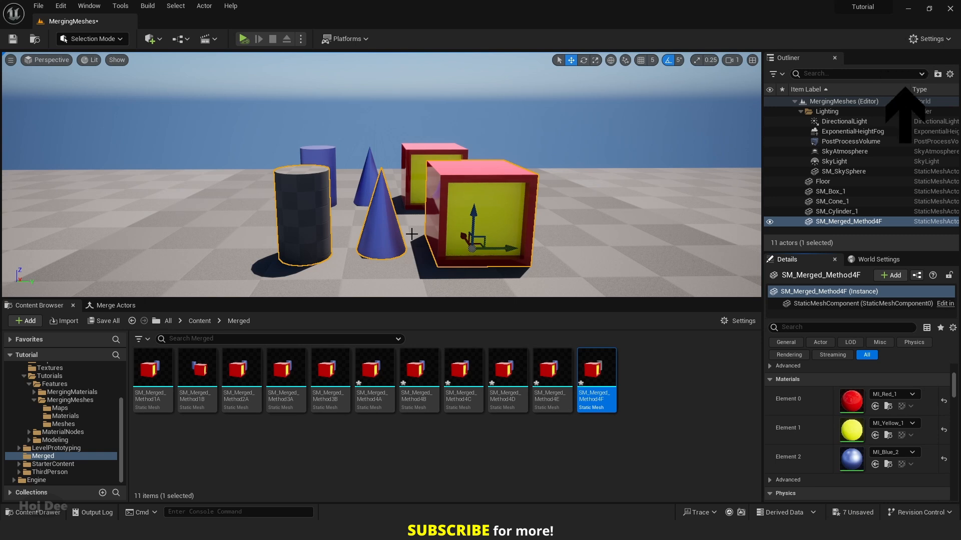
key(Delete)
Start a merge of the box, cone and cylinder with Merge Equivalent Materials turned off.
click(435, 179)
ctrl+click(370, 184)
ctrl+click(319, 179)
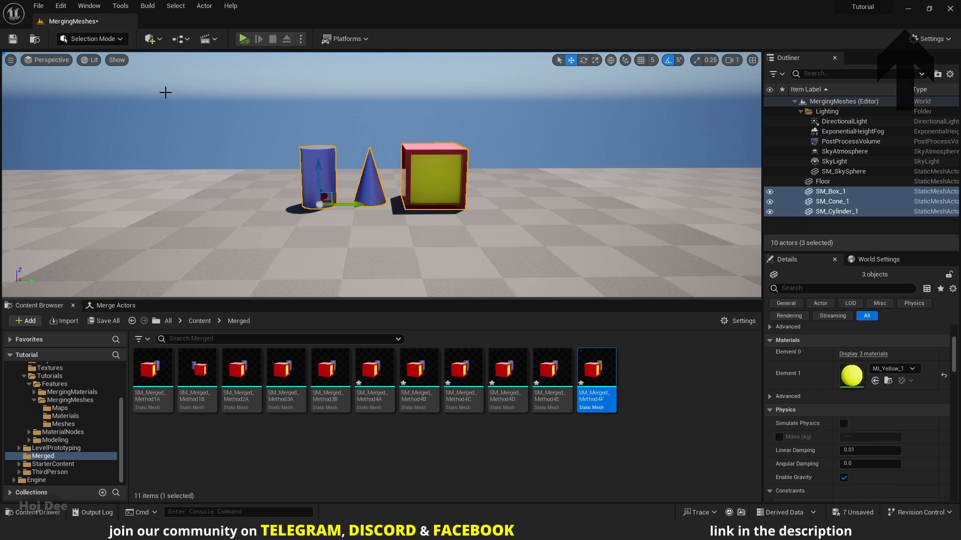
click(116, 306)
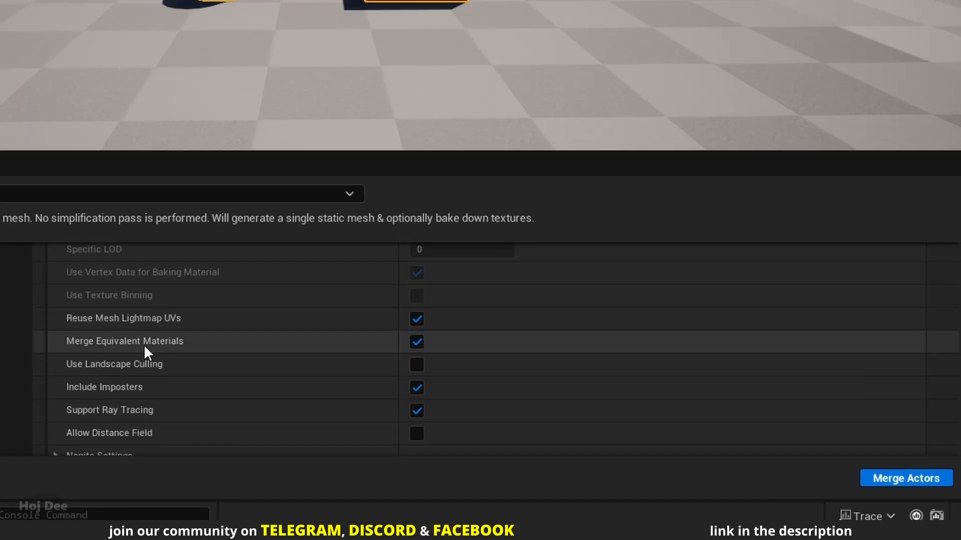
click(414, 343)
click(896, 479)
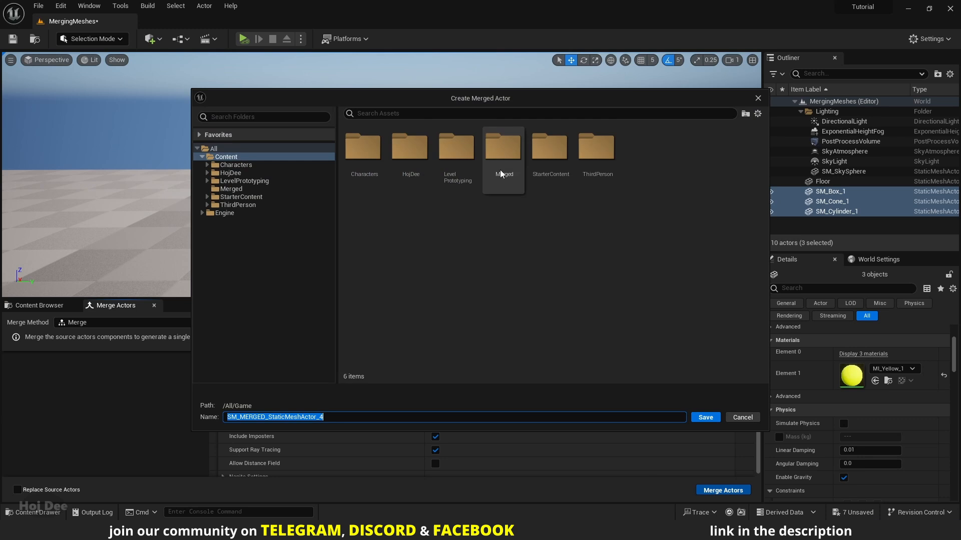
Save the merged mesh as SM_Merged_Method4G in the Merged folder.
double_click(502, 172)
click(408, 225)
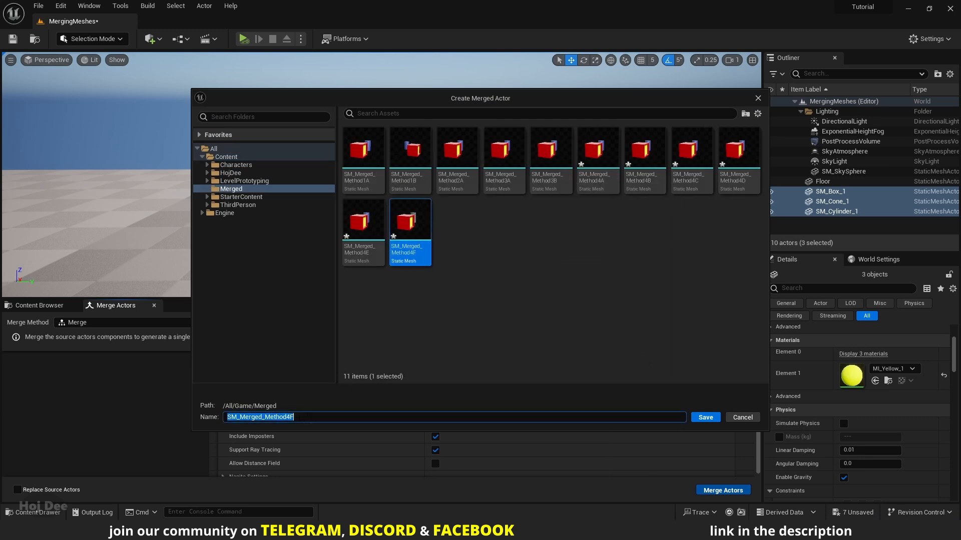
click(300, 417)
key(BackSpace)
text(G)
click(705, 418)
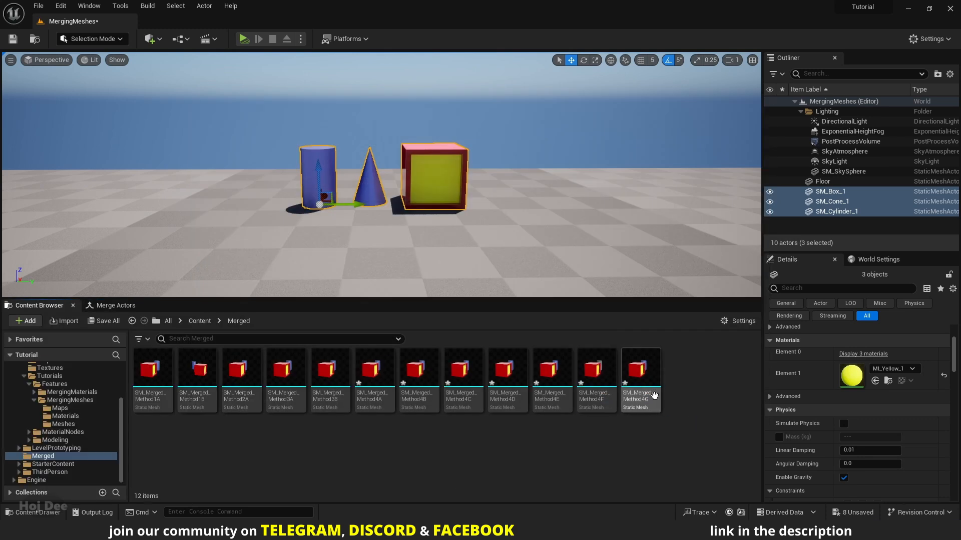
Place SM_Merged_Method4G in the level, compare its material elements with the source meshes, and delete the placed actor.
click(455, 250)
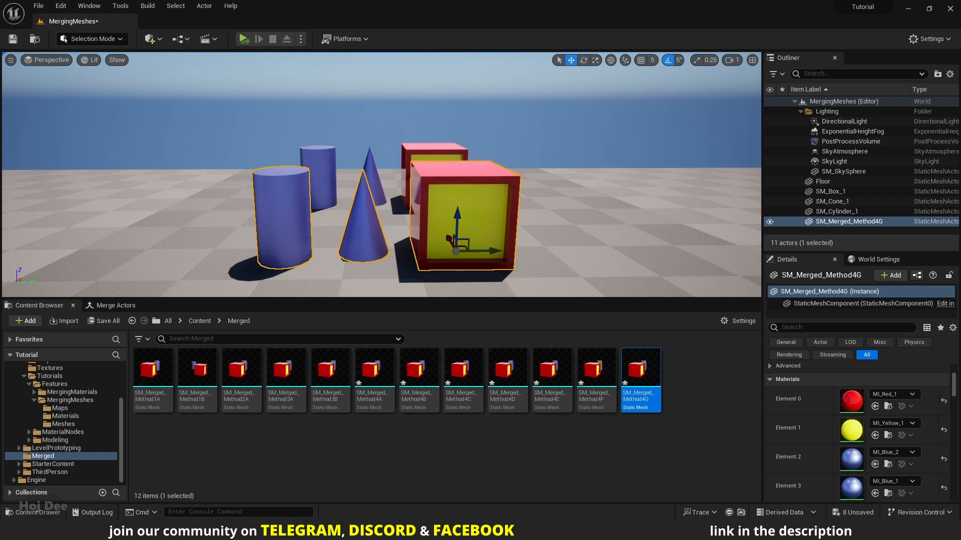
mouse_move(456, 250)
alt+mouse_down()
mouse_move(511, 273)
mouse_move(455, 245)
alt+mouse_up()
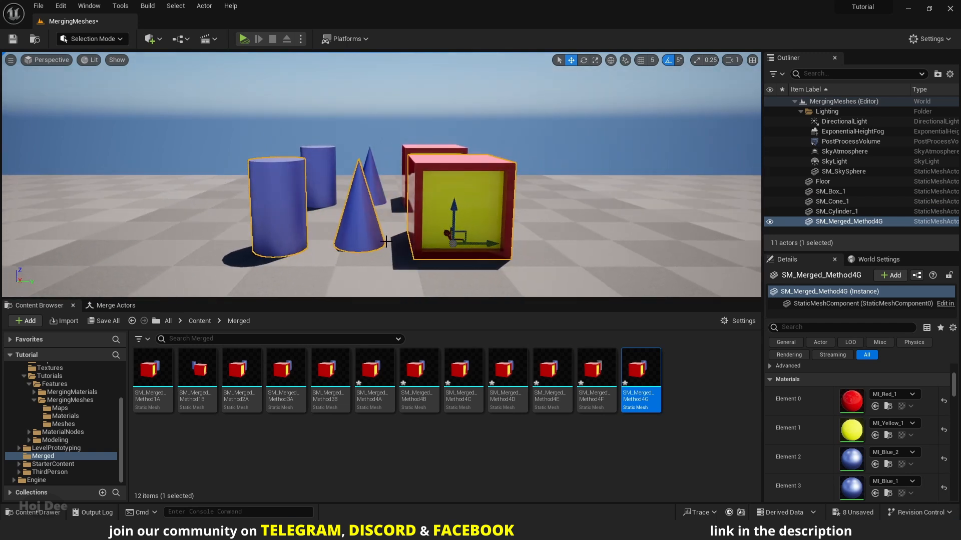
key(Delete)
Select the box, cone and cylinder in the level and return to the Merge method's settings.
click(417, 176)
ctrl+click(374, 192)
ctrl+click(323, 188)
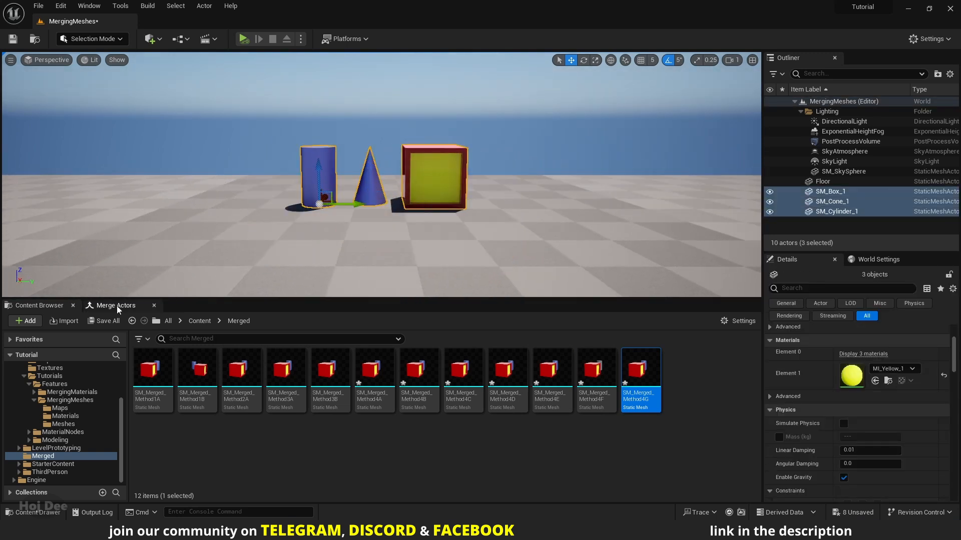
click(116, 305)
scroll(289, 424, down, 1)
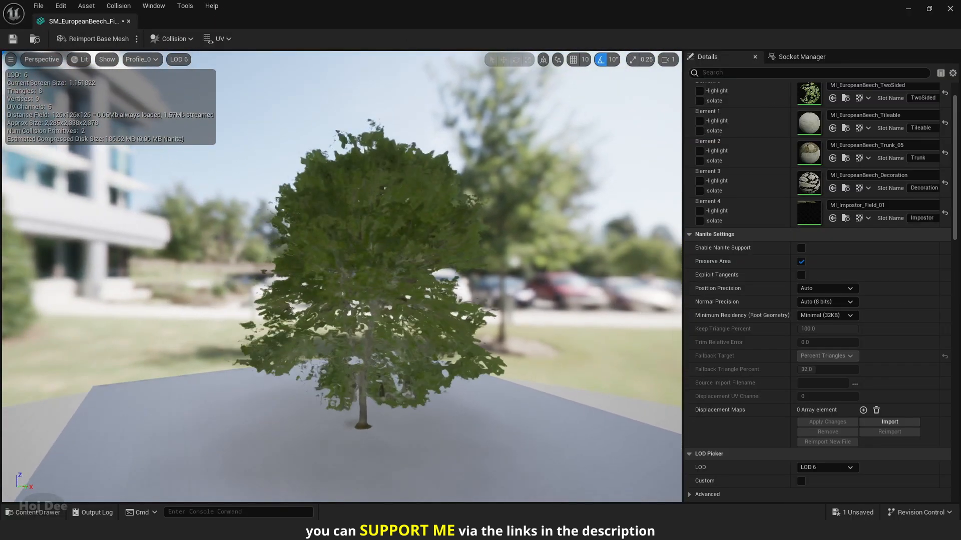
Examine the European beech mesh at LOD 6, and review the options in the merge's Nanite Settings.
drag(341, 276, 552, 277)
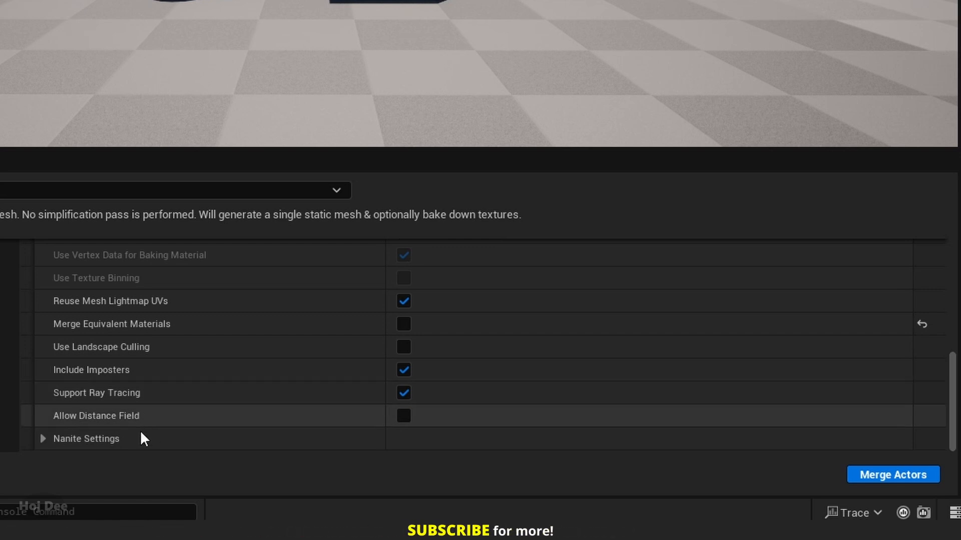
click(43, 438)
scroll(108, 393, down, 12)
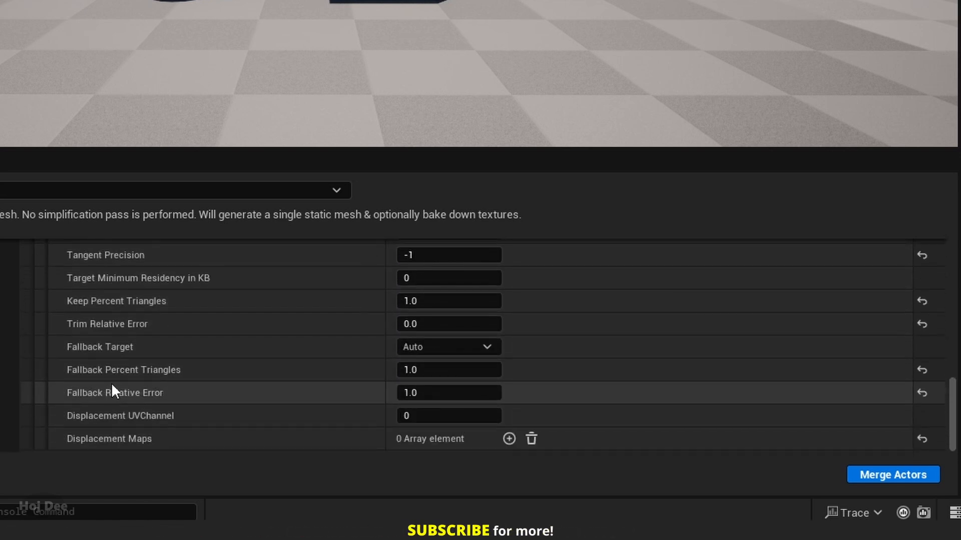
scroll(111, 392, up, 6)
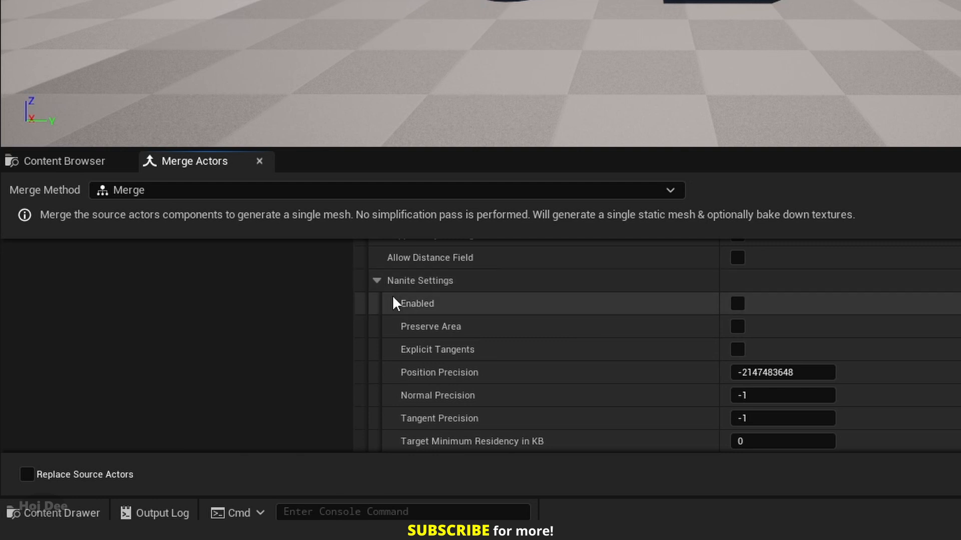
Open the choice of merge methods for the selected meshes.
click(178, 190)
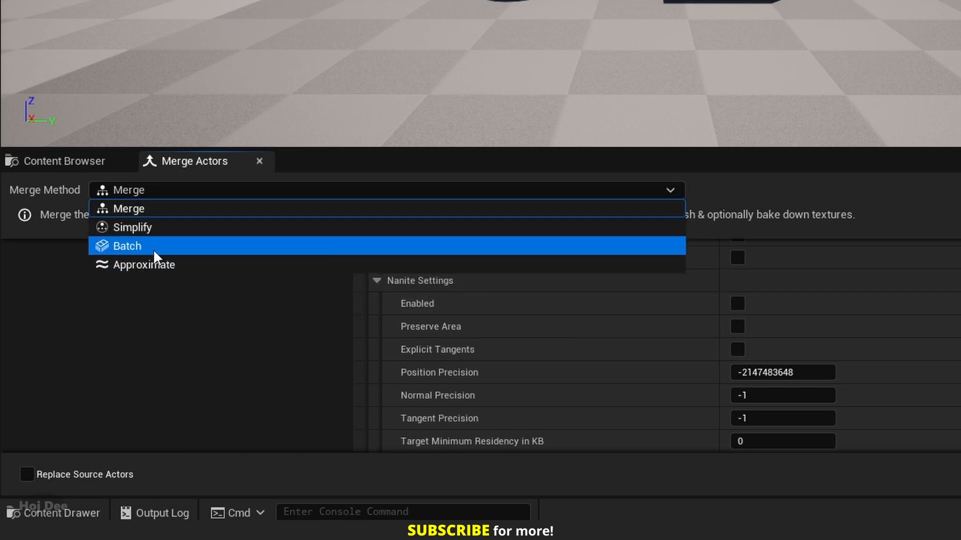